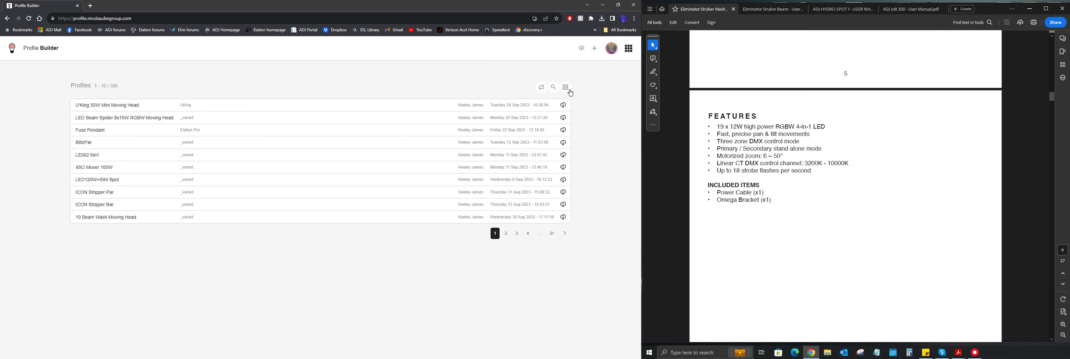
Step: Start a new profile and set its brand to Eliminator Lighting
left_click(595, 49)
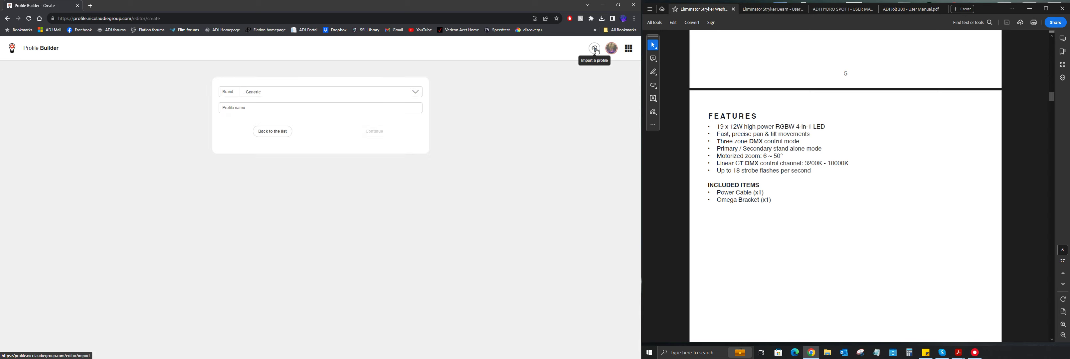
left_click(415, 94)
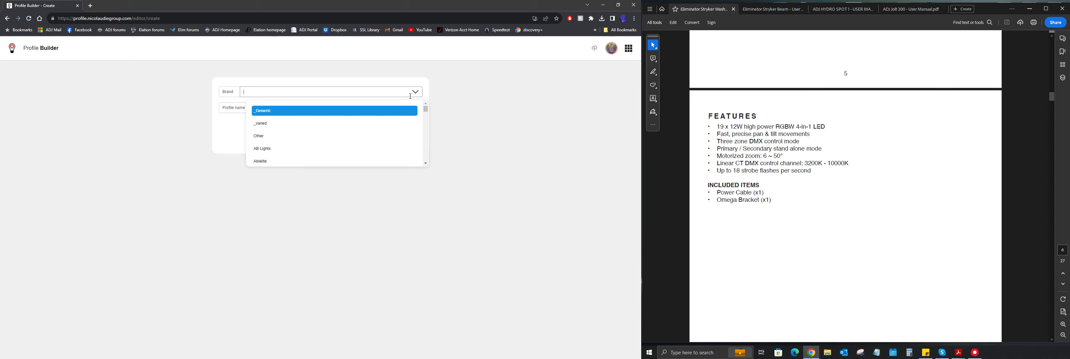
type("elim")
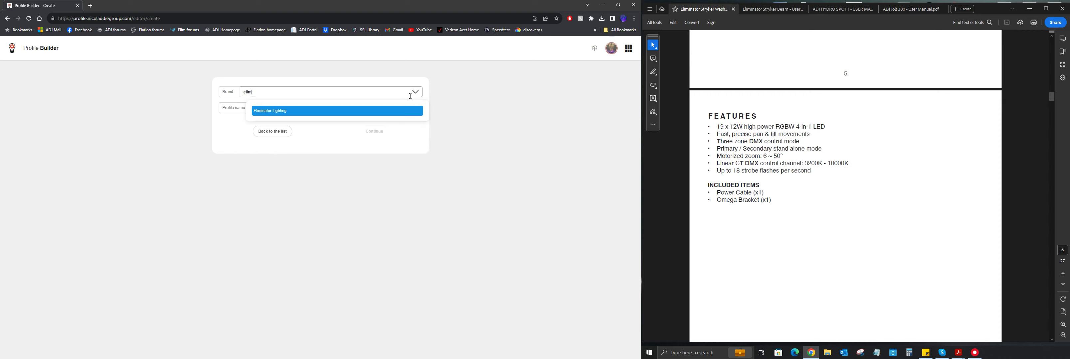
left_click(333, 110)
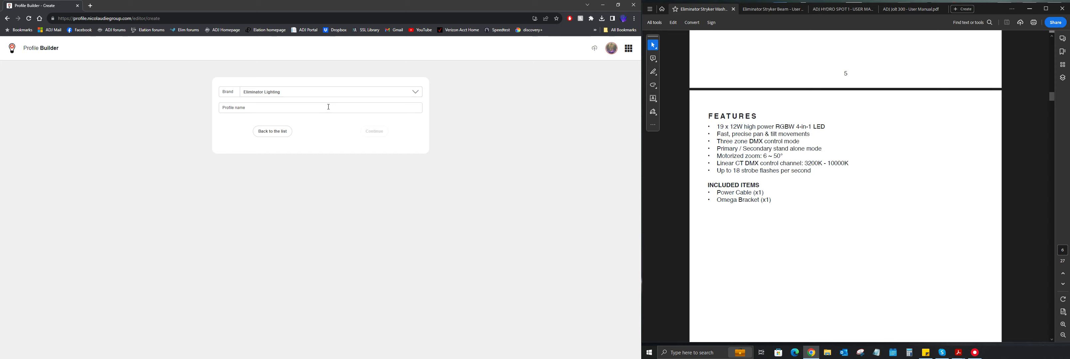
left_click(416, 93)
scroll(316, 128, "up", 10)
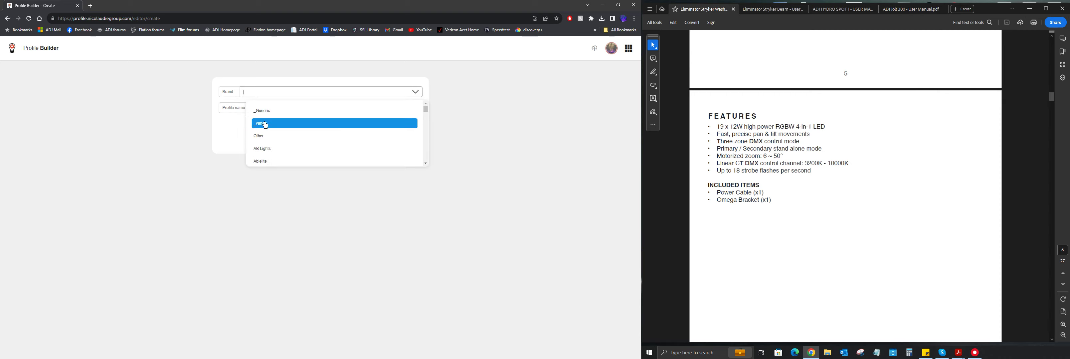
left_click(228, 127)
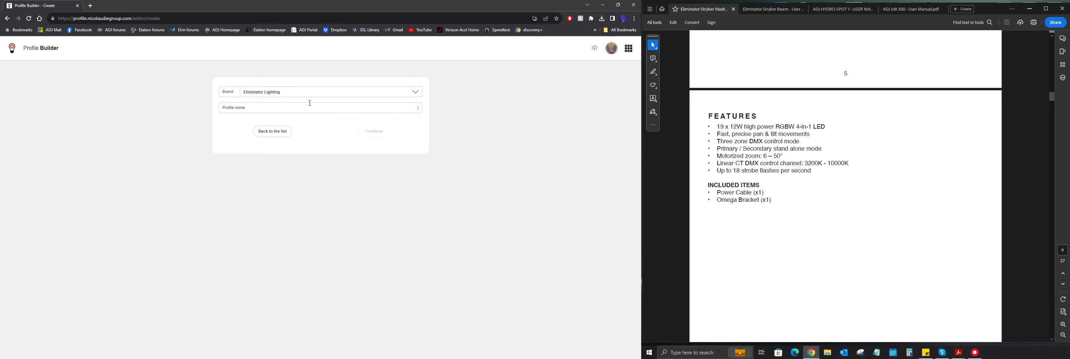
Step: Name the new profile "Wash Demo" and continue to its properties
left_click(310, 104)
type("Wash Demo")
left_click(375, 132)
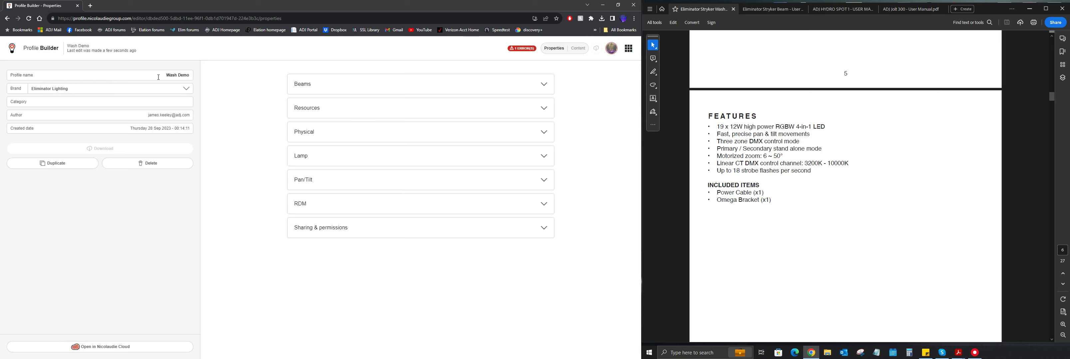
Step: In the Beams settings, set the beam opening to 50°, lay out three beams in one row of the grid, and save
left_click(542, 85)
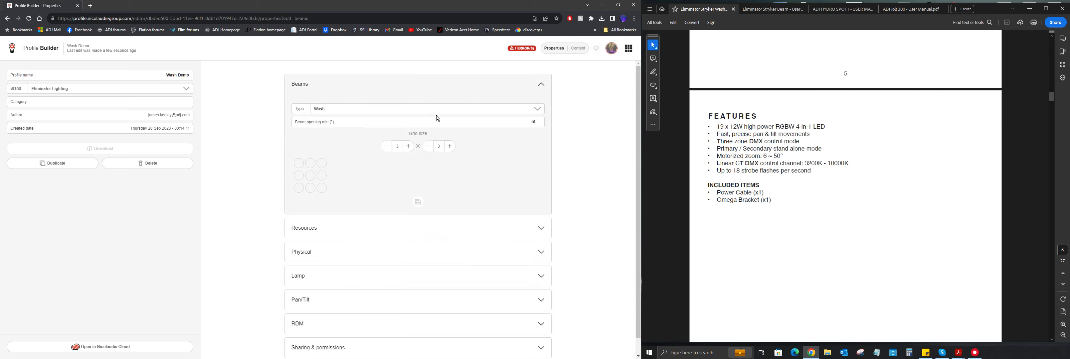
left_click(535, 122)
left_click(299, 176)
left_click(310, 177)
left_click(418, 203)
Step: Review the manual URL and image URL fields in the Resources section
scroll(477, 195, "down", 1)
left_click(543, 213)
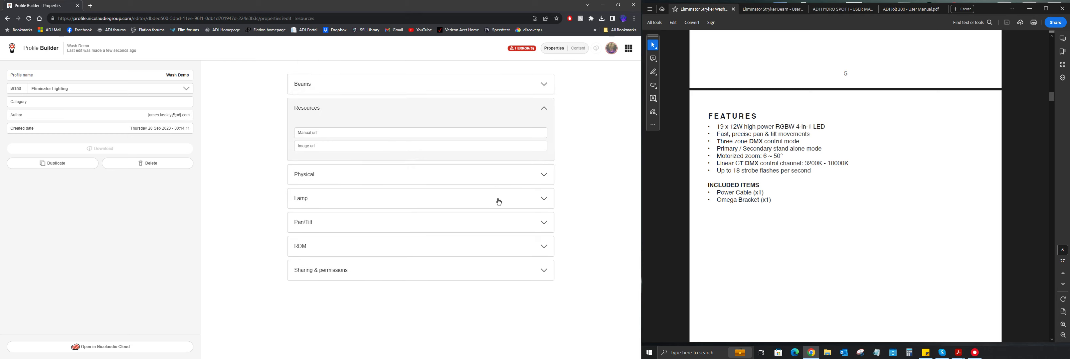
left_click(544, 108)
Step: Try the Head01 model in the Physical settings and return to type Head with model Head00
left_click(548, 131)
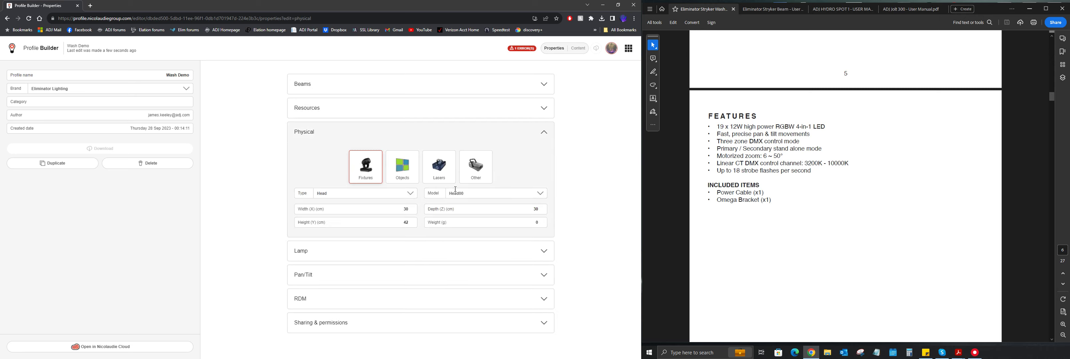
left_click(535, 193)
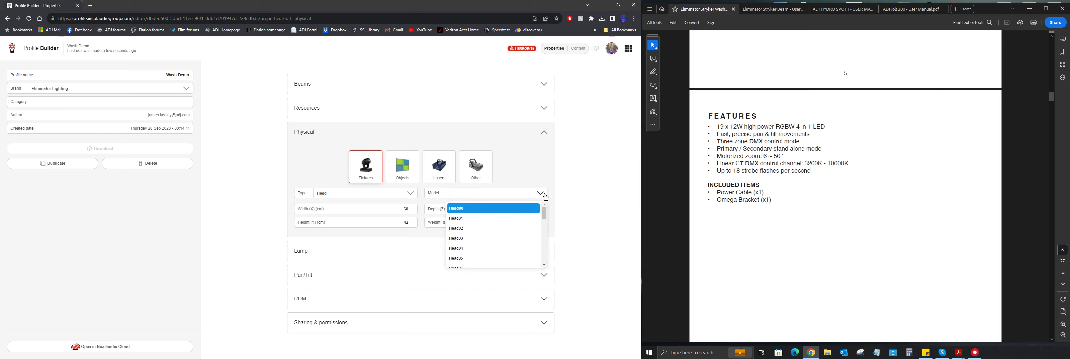
left_click(481, 216)
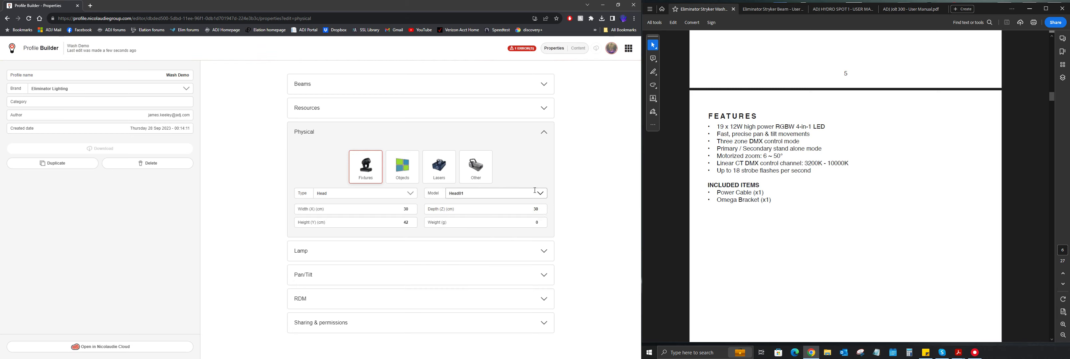
left_click(500, 195)
left_click(481, 209)
left_click(373, 193)
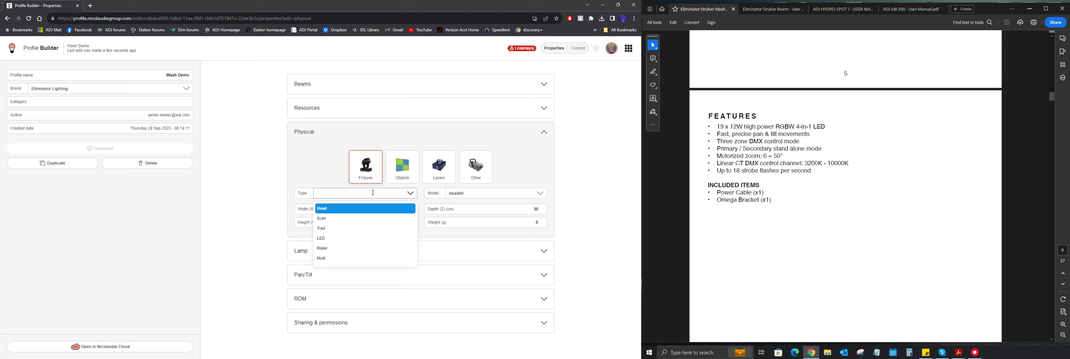
left_click(344, 208)
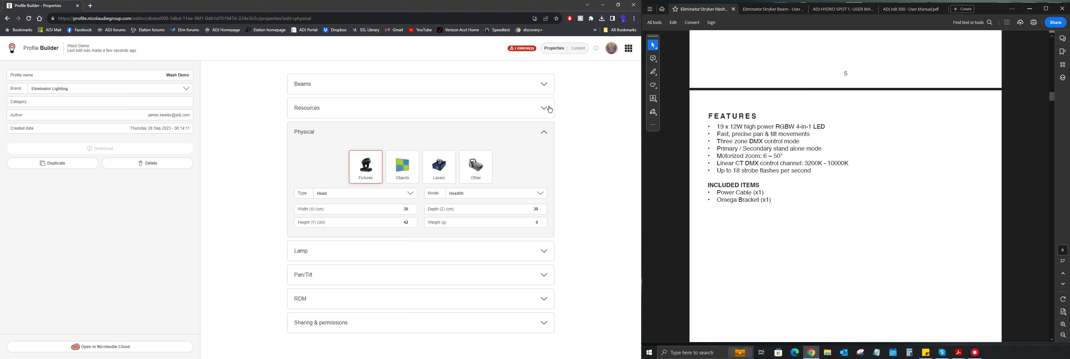
Step: Recheck the saved beam layout and open the Pan/Tilt settings
left_click(542, 84)
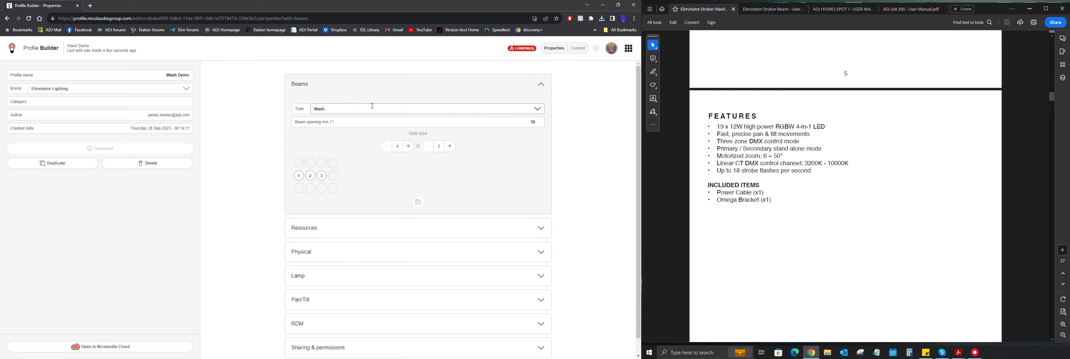
left_click(542, 85)
left_click(540, 180)
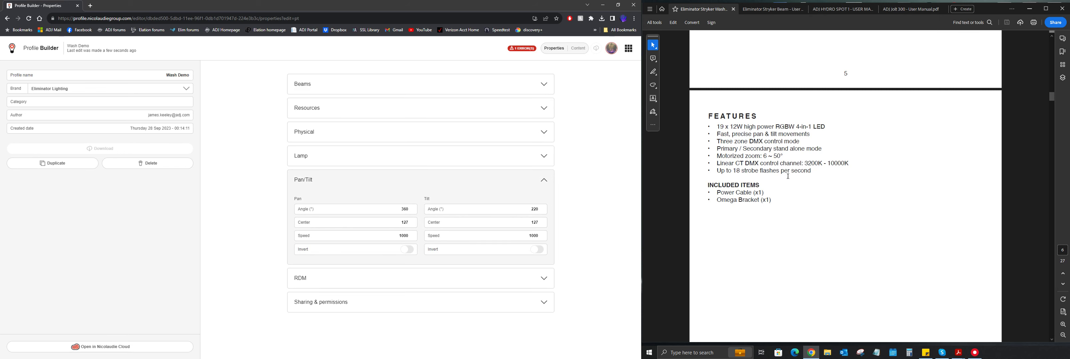
Step: Look up the pan and tilt ranges in the DMX Traits table of the Stryker Wash user manual
scroll(773, 165, "down", 10)
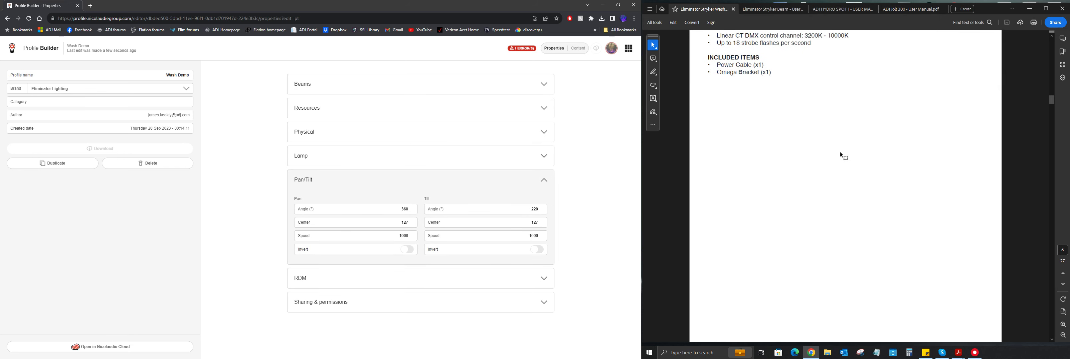
scroll(841, 153, "down", 8)
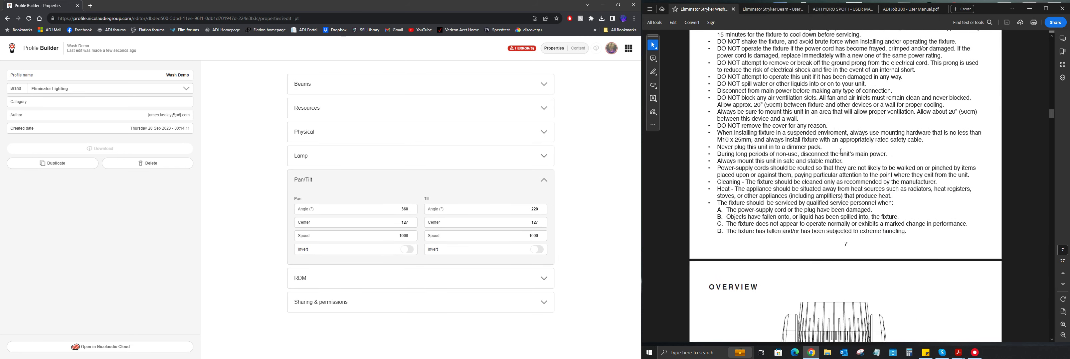
scroll(840, 152, "down", 8)
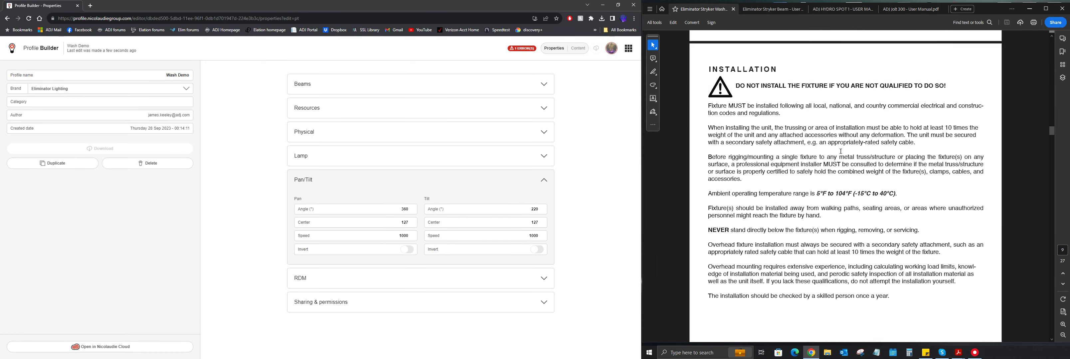
scroll(840, 151, "down", 12)
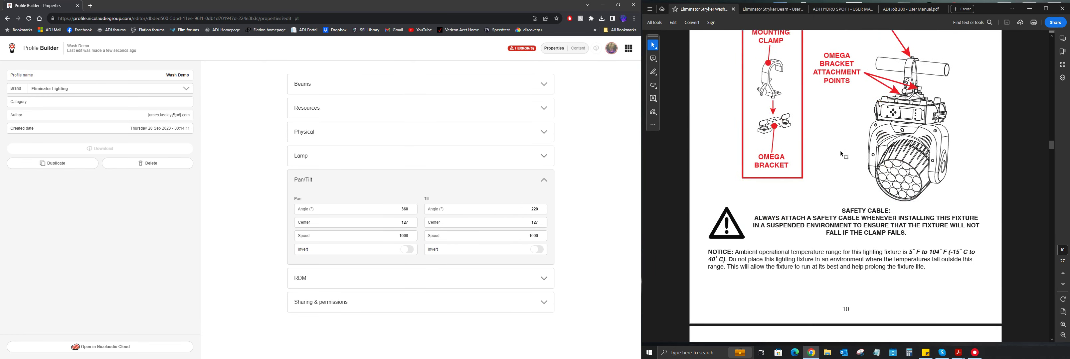
scroll(840, 152, "down", 10)
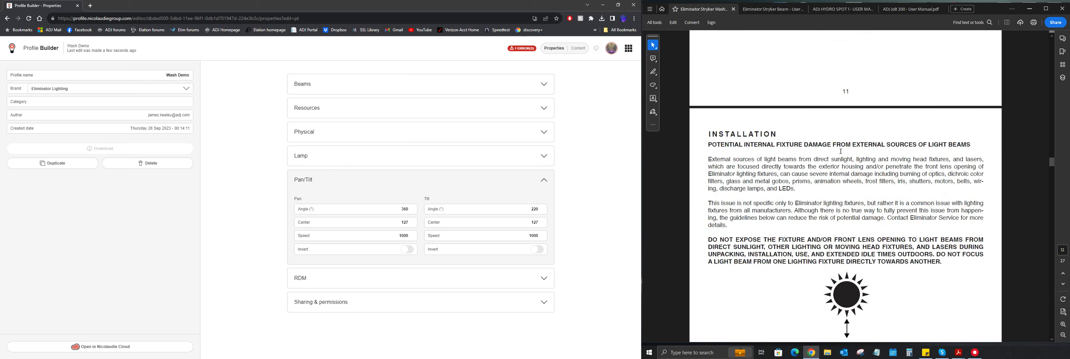
scroll(841, 154, "down", 12)
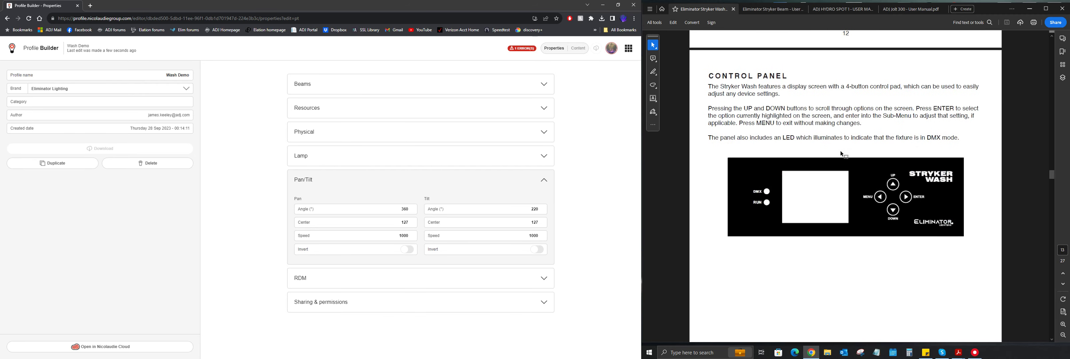
scroll(842, 154, "down", 12)
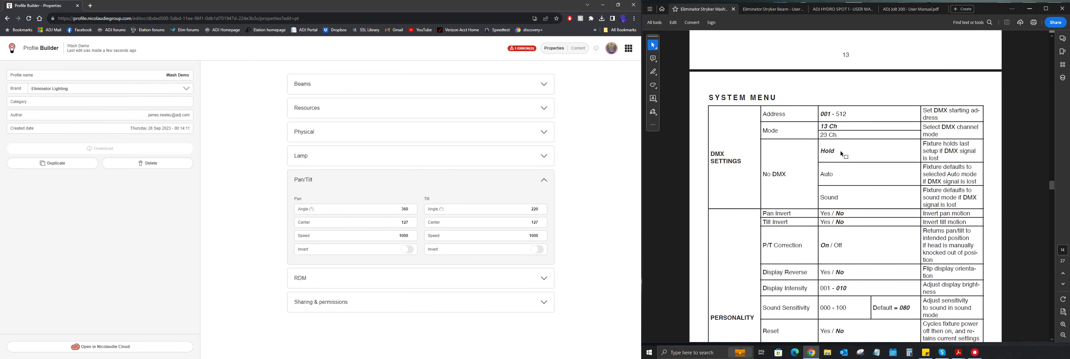
scroll(841, 151, "down", 12)
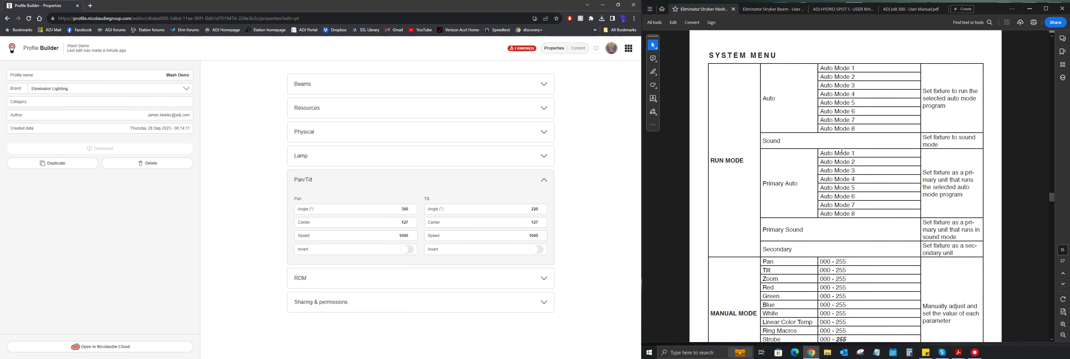
scroll(842, 151, "down", 12)
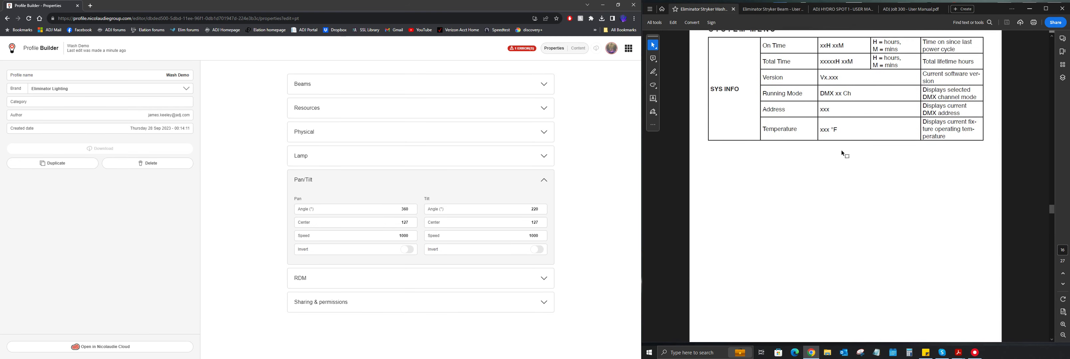
scroll(842, 150, "down", 12)
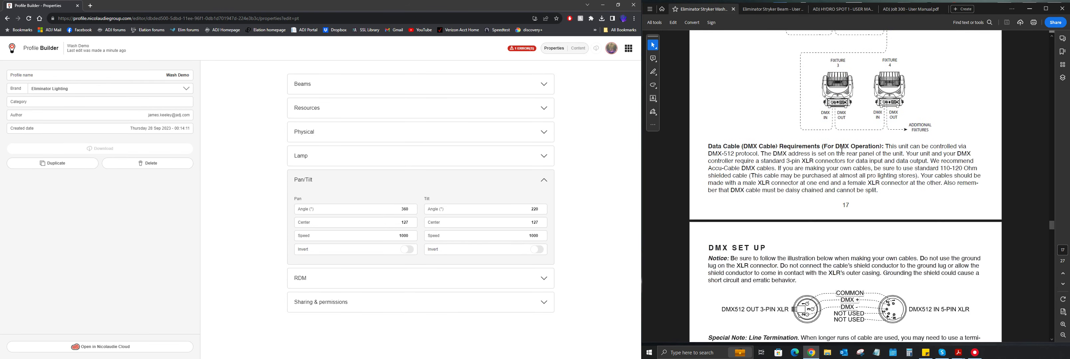
scroll(843, 150, "down", 10)
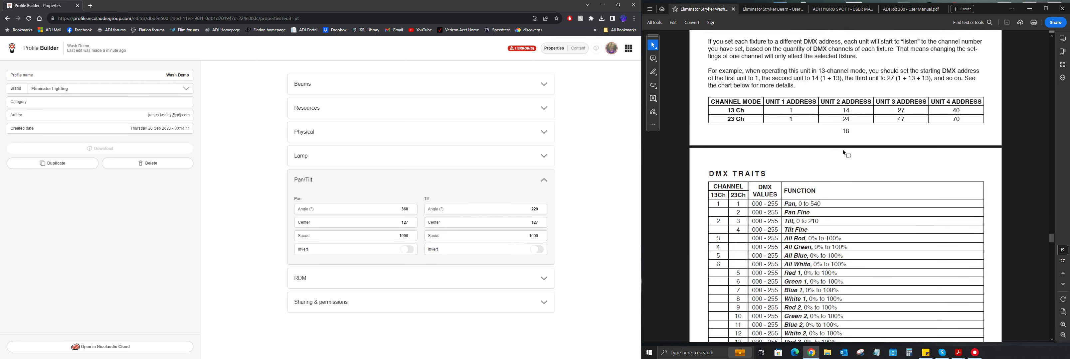
scroll(844, 153, "down", 1)
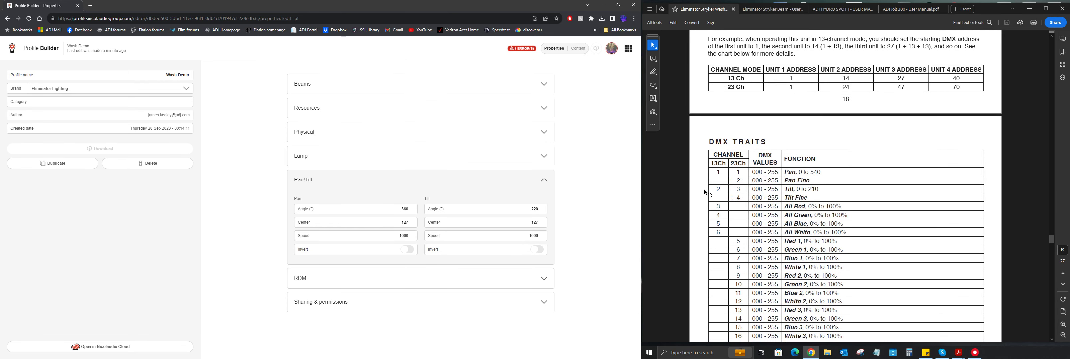
Step: Set the pan angle to 540° and adjust the tilt angle in the Pan/Tilt settings
double_click(402, 209)
type("540")
left_click(475, 195)
left_click(545, 212)
double_click(544, 214)
left_click(544, 183)
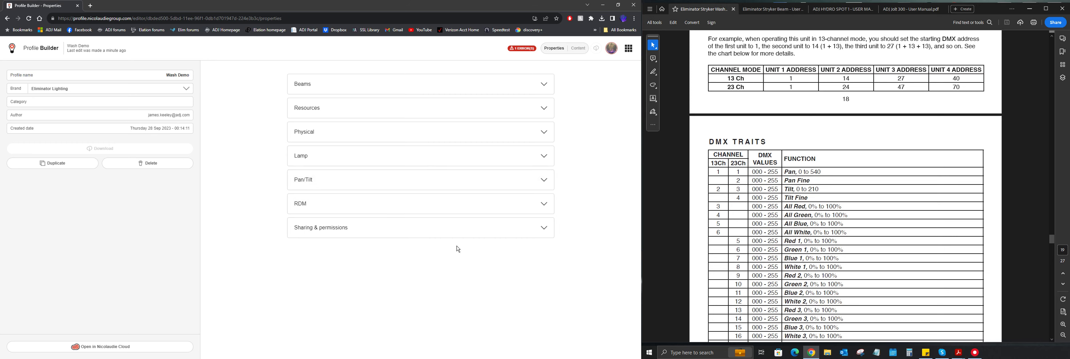
Step: Review the profile's RDM fields and its Sharing & permissions options
left_click(540, 205)
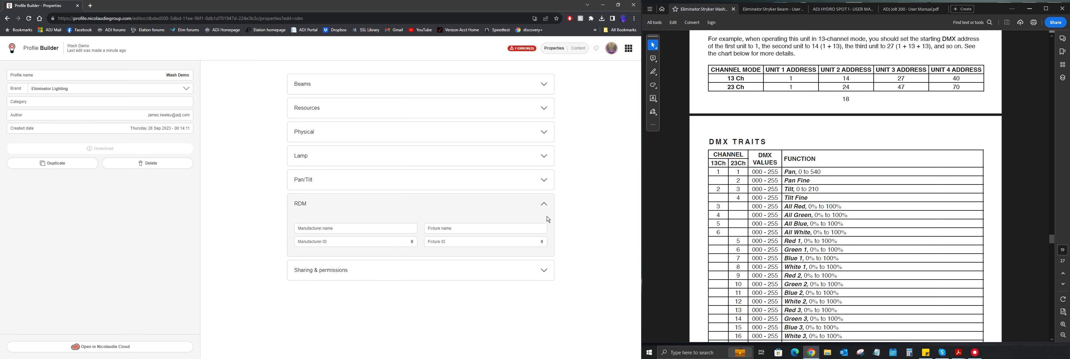
left_click(544, 204)
left_click(544, 228)
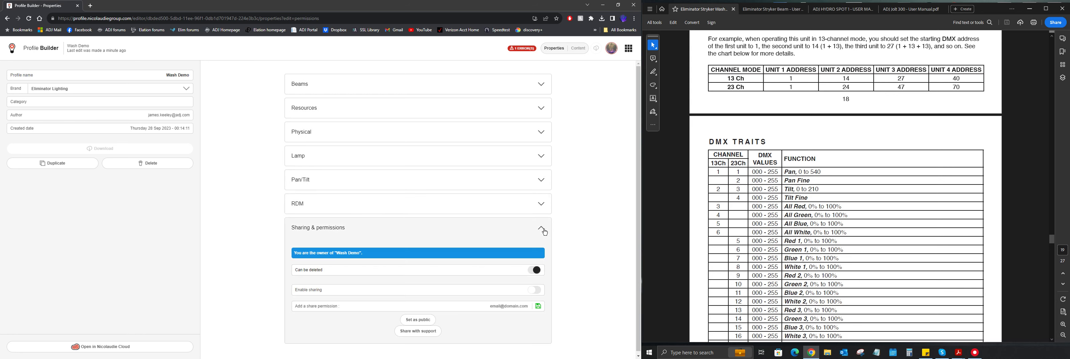
left_click(542, 207)
left_click(542, 206)
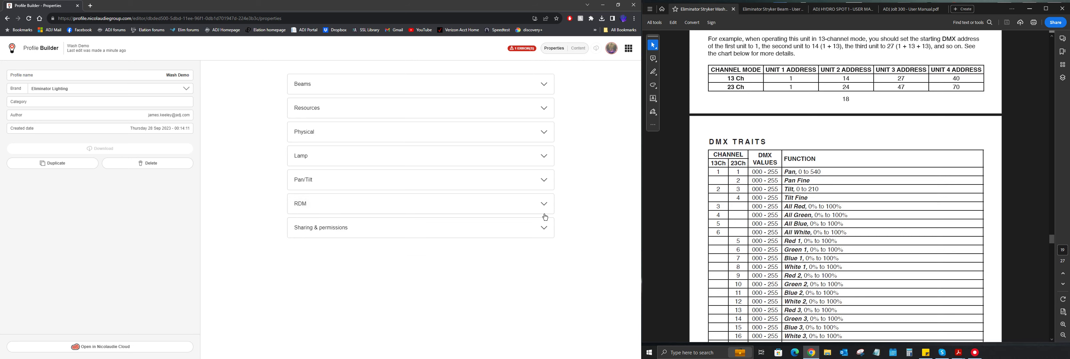
left_click(438, 231)
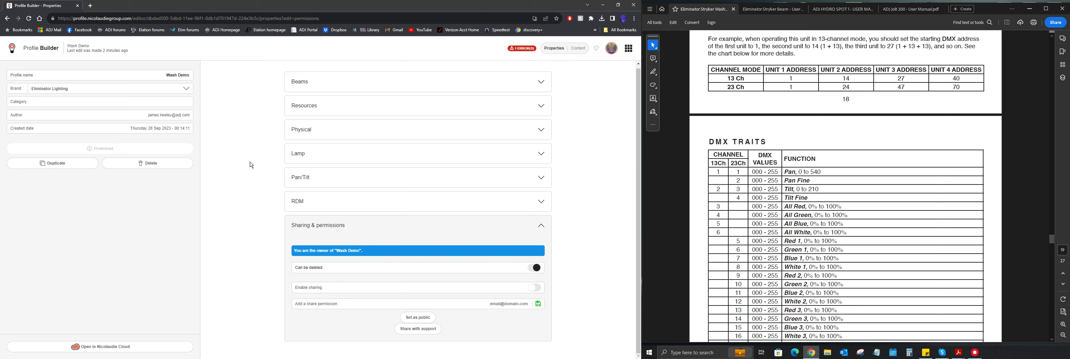
left_click(539, 226)
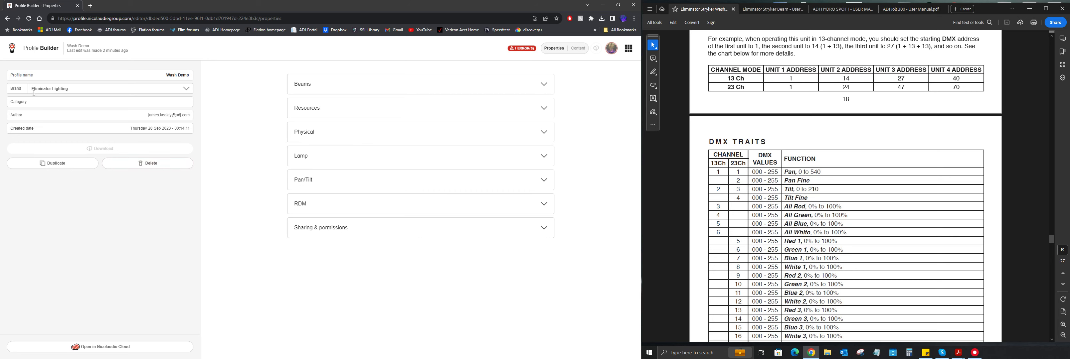
Step: Open the profile's template channel content and review the channel list in the manual's DMX Traits table
left_click(581, 49)
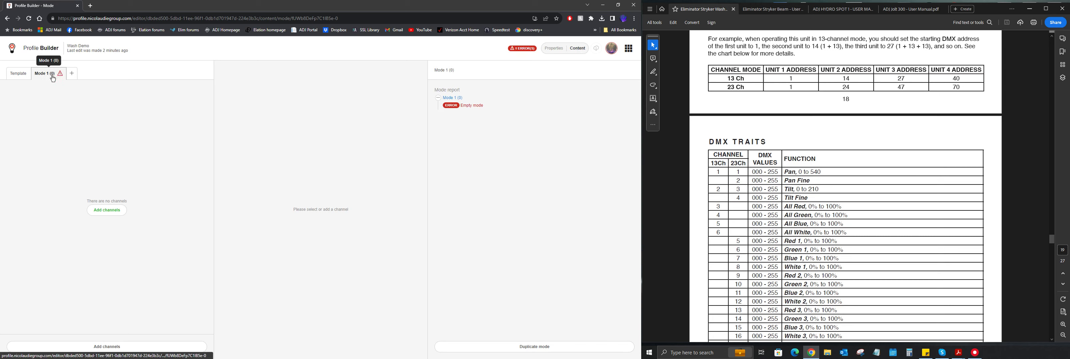
left_click(19, 75)
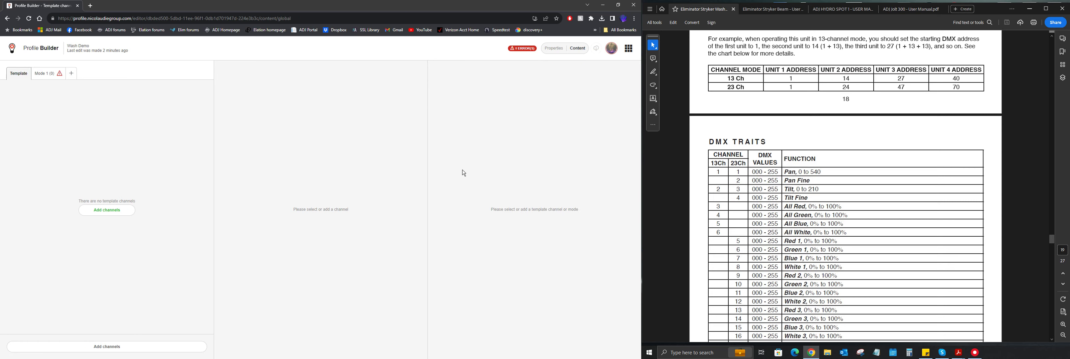
scroll(901, 175, "down", 2)
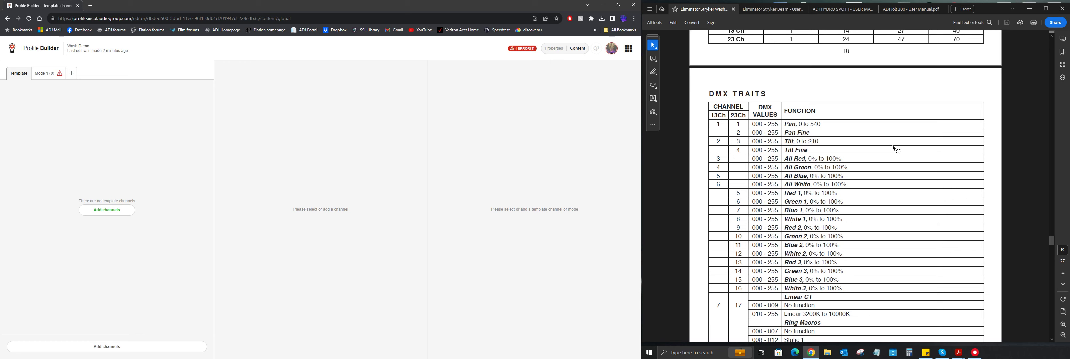
scroll(919, 148, "down", 3)
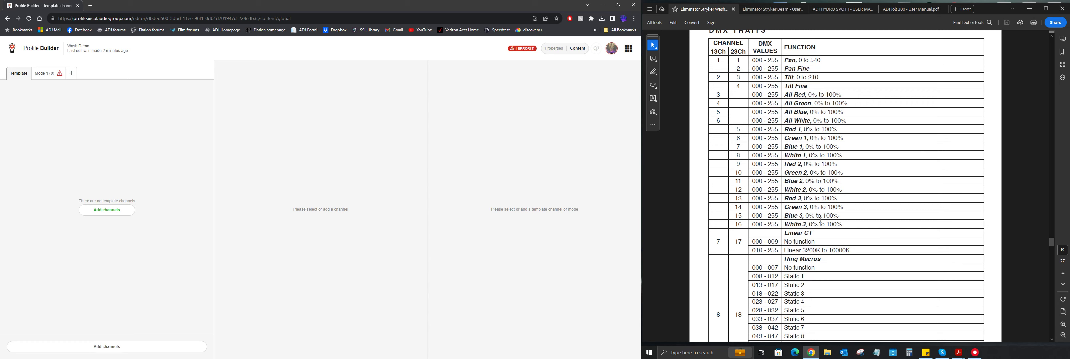
Step: Start adding template channels and select one Pan and one Tilt channel
left_click(107, 211)
scroll(179, 125, "down", 7)
scroll(212, 128, "down", 6)
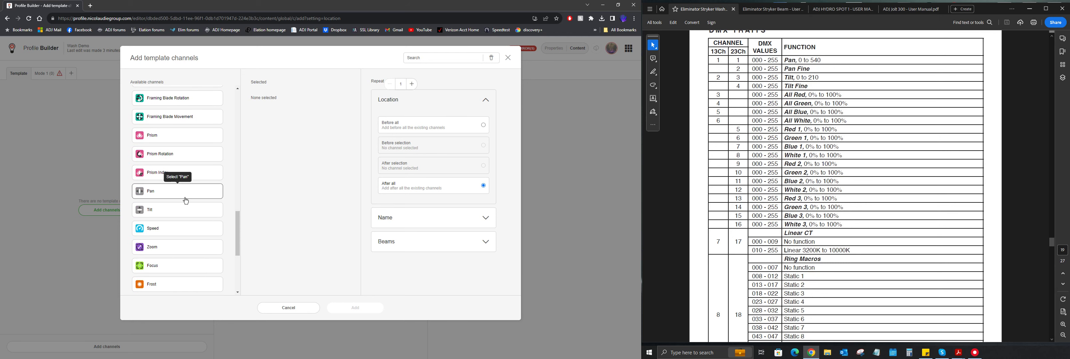
left_click(183, 194)
left_click(185, 210)
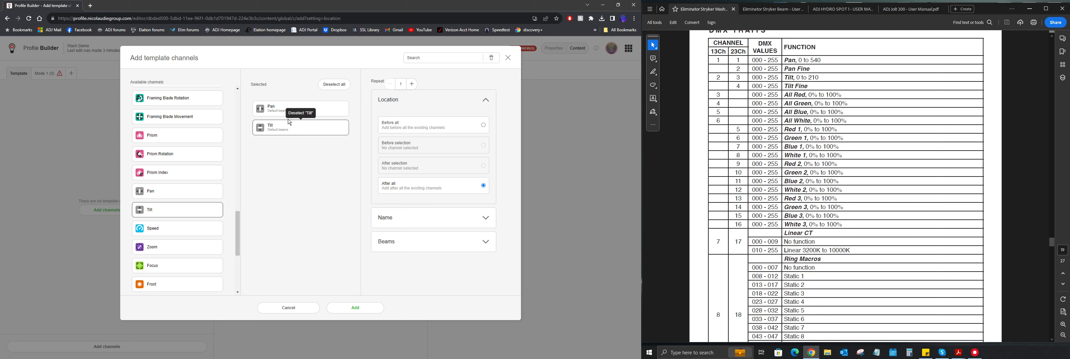
left_click(185, 192)
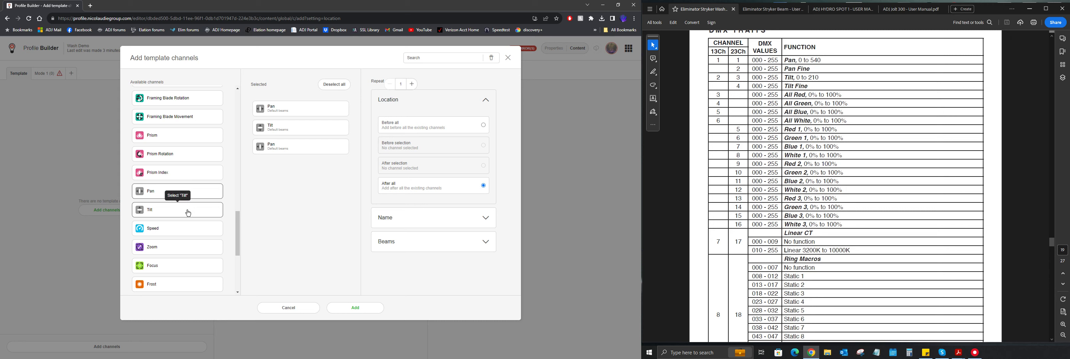
left_click(319, 148)
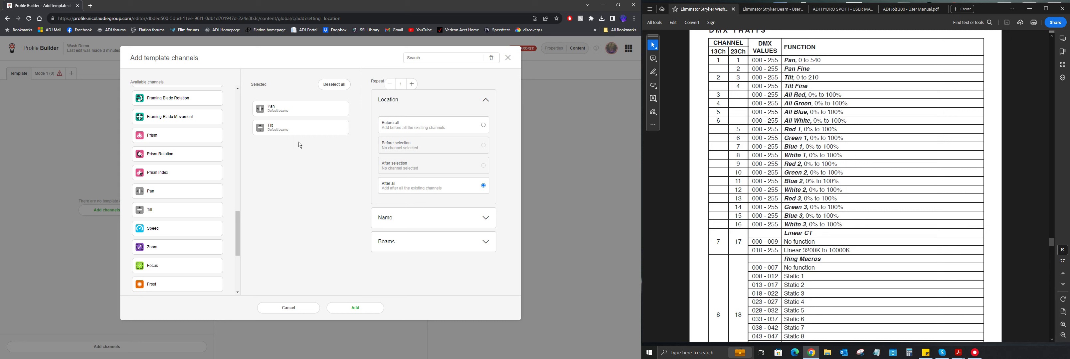
Step: Add Red, Green, Blue and White to the selected template channels
scroll(182, 175, "up", 4)
scroll(182, 175, "up", 5)
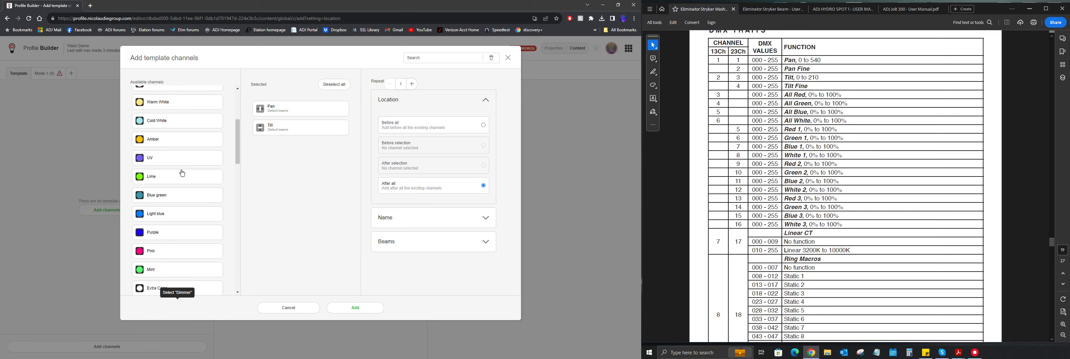
left_click(205, 112)
left_click(206, 123)
left_click(193, 146)
left_click(174, 219)
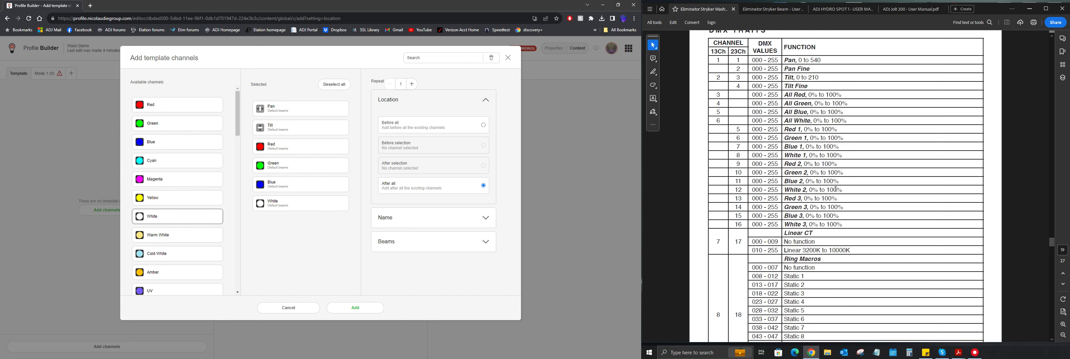
Step: Look through the available channel types for ones suiting the manual's Linear CT and Ring Macros channels
scroll(835, 190, "down", 3)
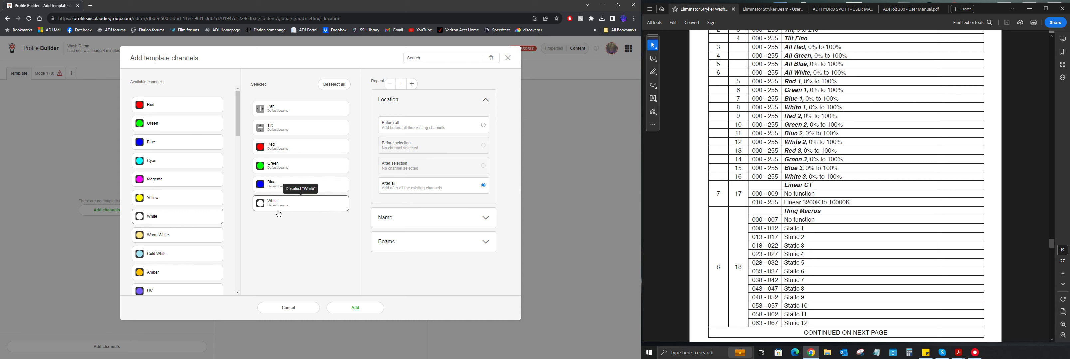
scroll(169, 222, "down", 3)
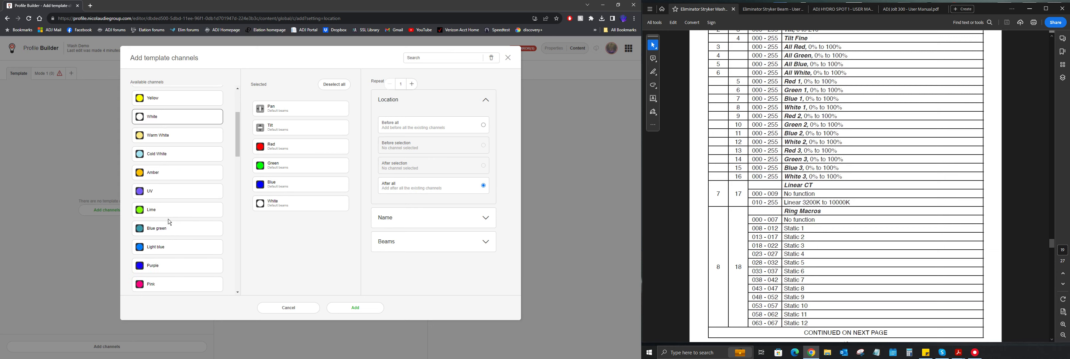
scroll(169, 222, "down", 3)
scroll(170, 220, "down", 3)
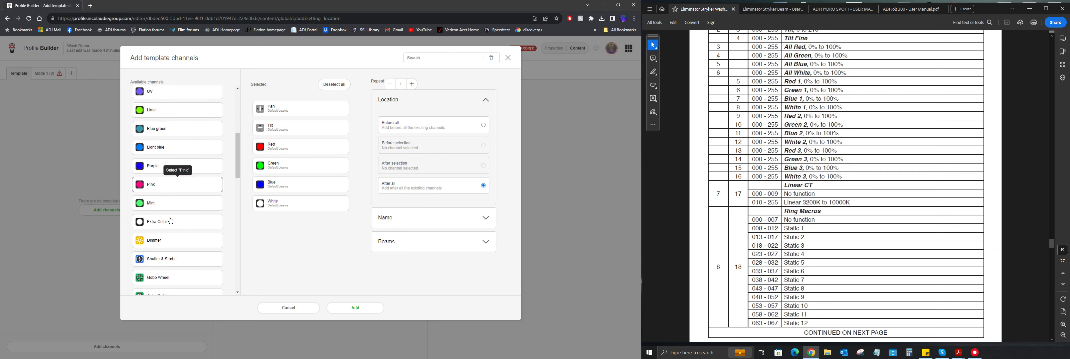
scroll(171, 220, "up", 6)
scroll(171, 221, "up", 2)
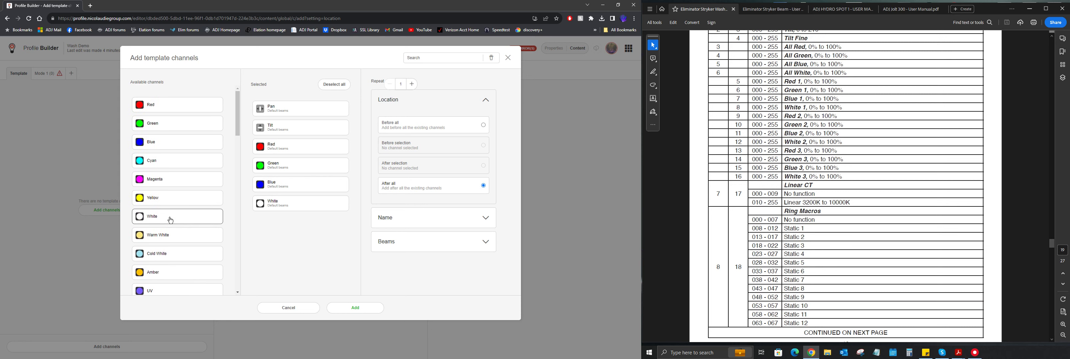
scroll(170, 220, "down", 9)
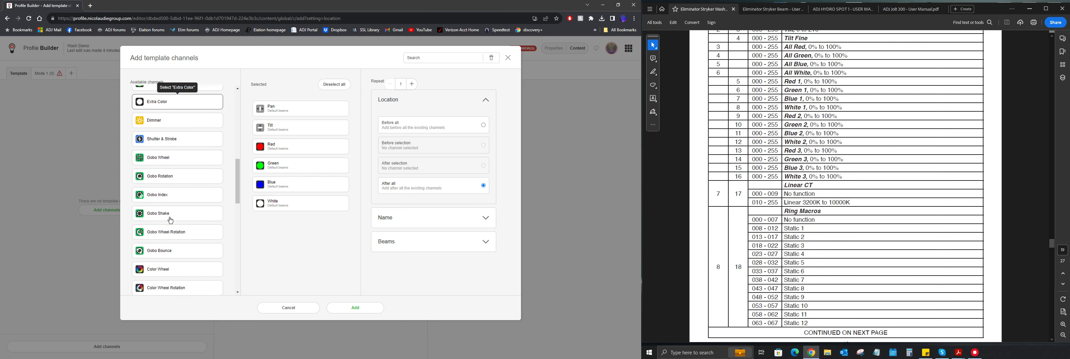
scroll(170, 221, "down", 5)
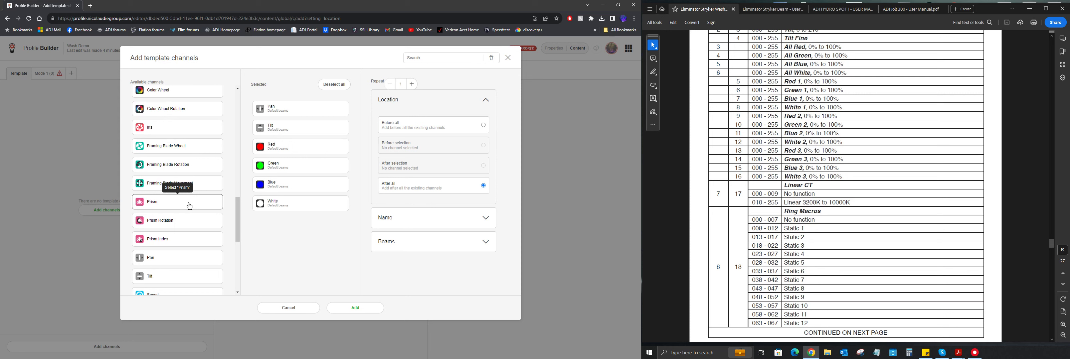
scroll(190, 206, "down", 4)
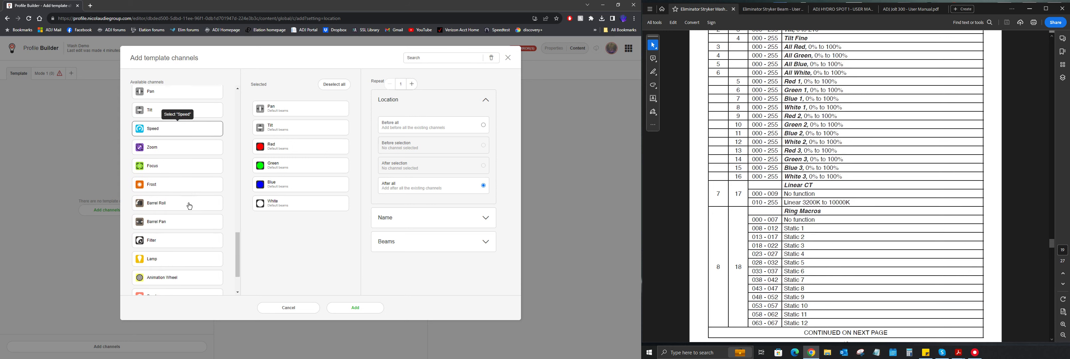
scroll(190, 206, "up", 2)
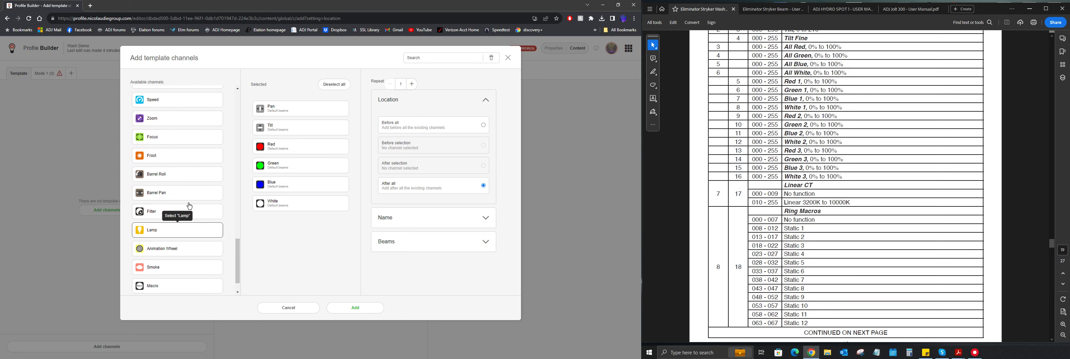
scroll(189, 206, "up", 10)
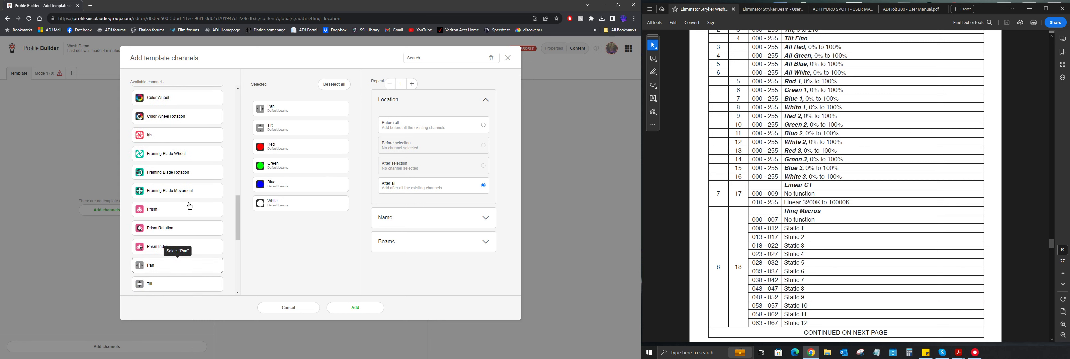
scroll(189, 207, "up", 8)
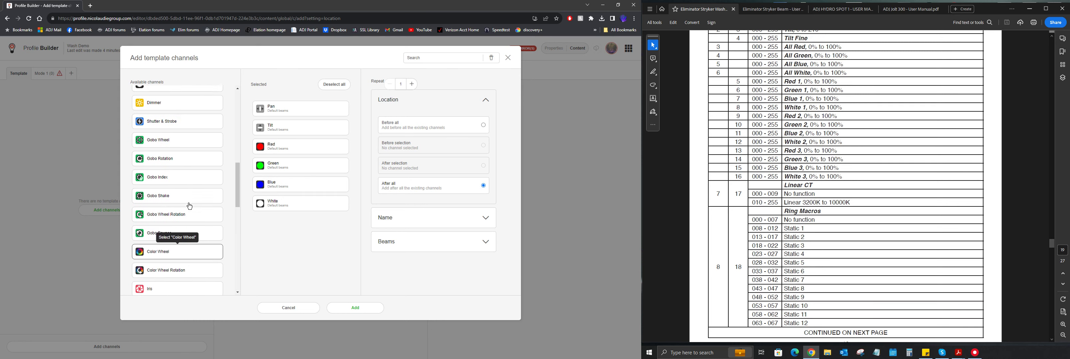
scroll(189, 206, "up", 10)
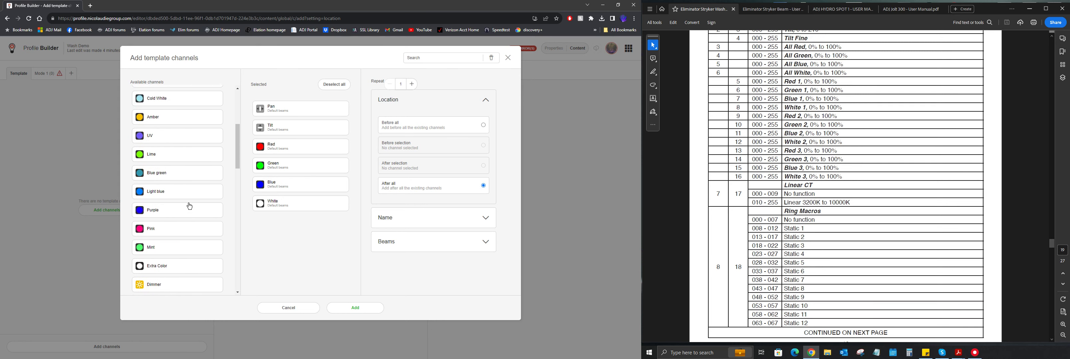
scroll(189, 206, "down", 1)
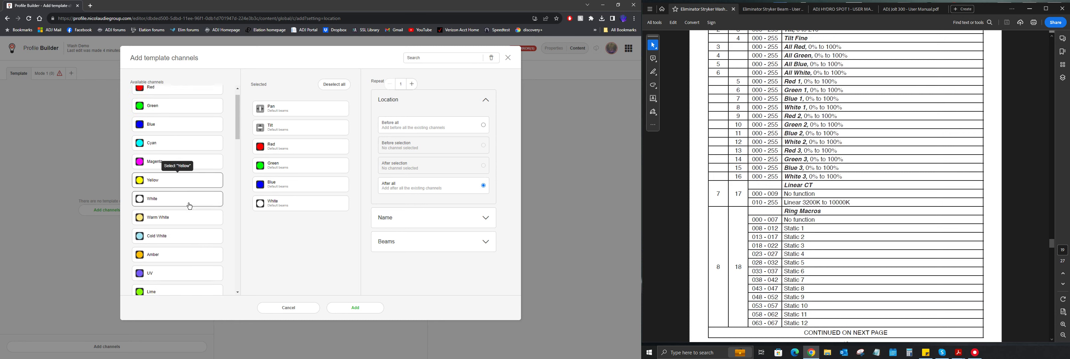
scroll(189, 206, "down", 7)
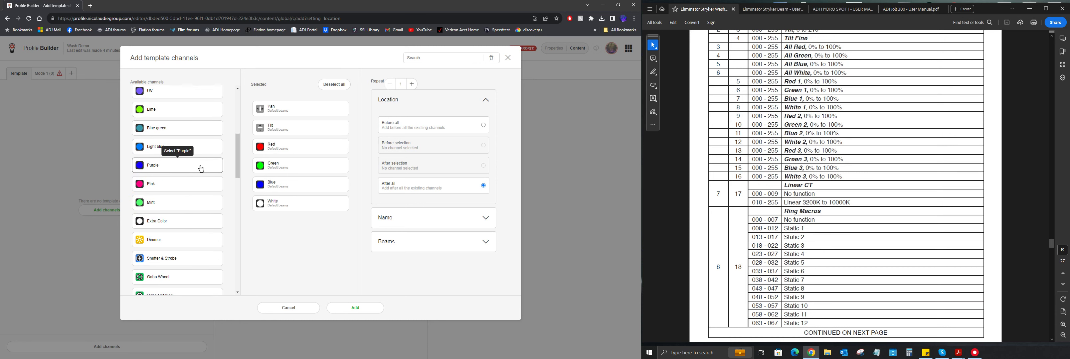
scroll(201, 169, "down", 9)
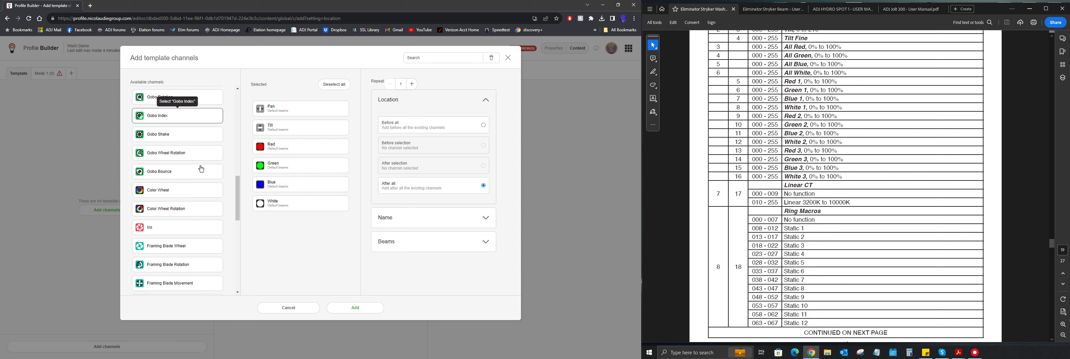
scroll(201, 169, "down", 8)
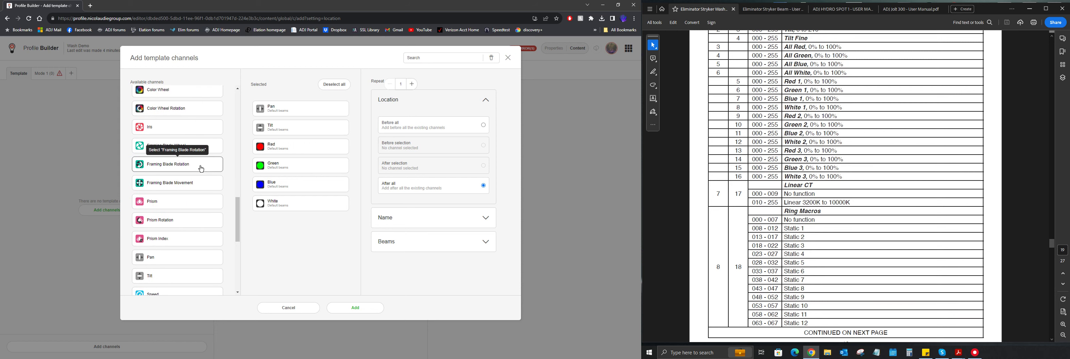
scroll(193, 189, "down", 5)
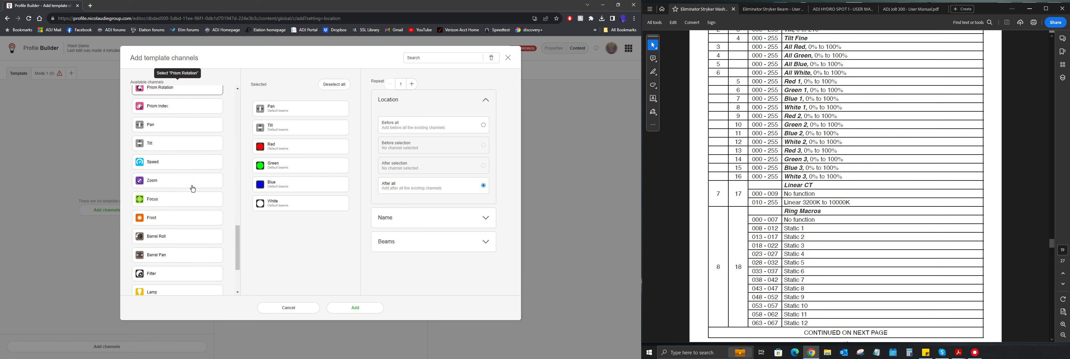
Step: Add Filter and Macro to the selected template channels for the Linear CT and Ring Macros functions
scroll(194, 189, "down", 2)
left_click(195, 208)
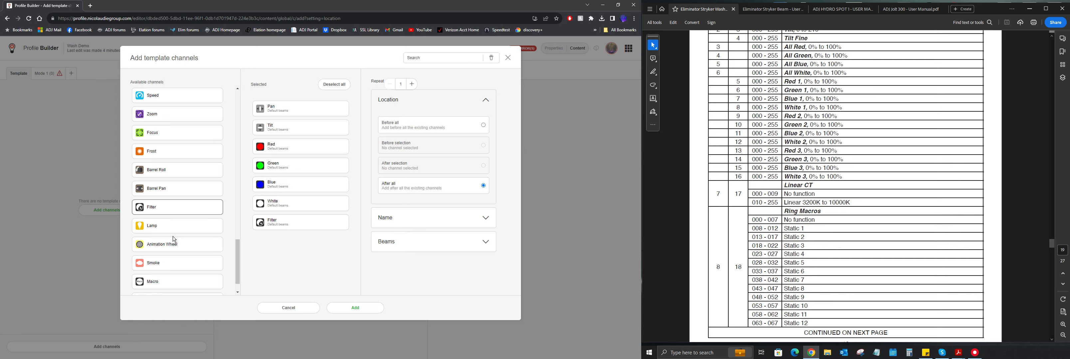
left_click(190, 283)
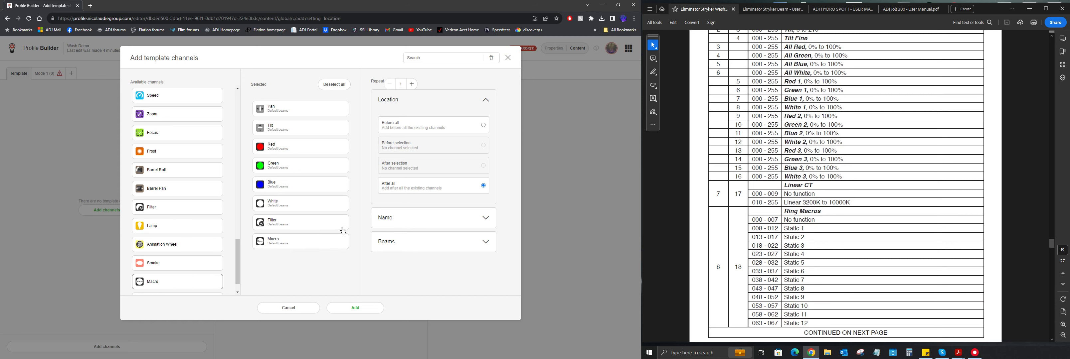
Step: Add Shutter & Strobe and Dimmer to the selected template channels, following the manual's channel order
scroll(771, 176, "down", 6)
scroll(770, 176, "down", 5)
scroll(174, 229, "up", 6)
scroll(177, 197, "up", 3)
left_click(187, 194)
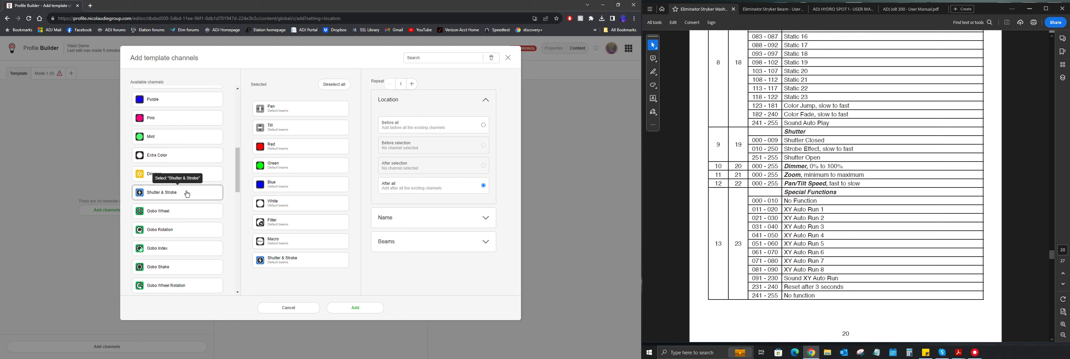
left_click(192, 181)
Step: Add Zoom and Speed to the selected template channels
scroll(193, 182, "down", 6)
scroll(192, 181, "down", 3)
left_click(190, 215)
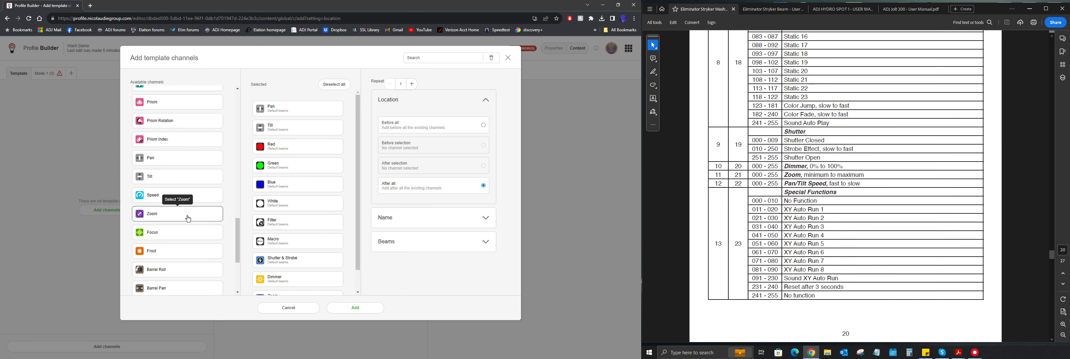
left_click(184, 198)
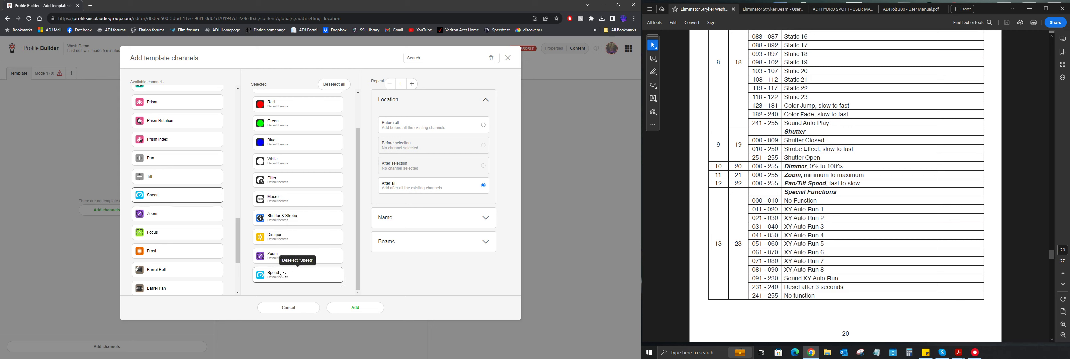
Step: Add an Other channel for the special functions and check the selected channels against the DMX Traits table
scroll(174, 235, "down", 3)
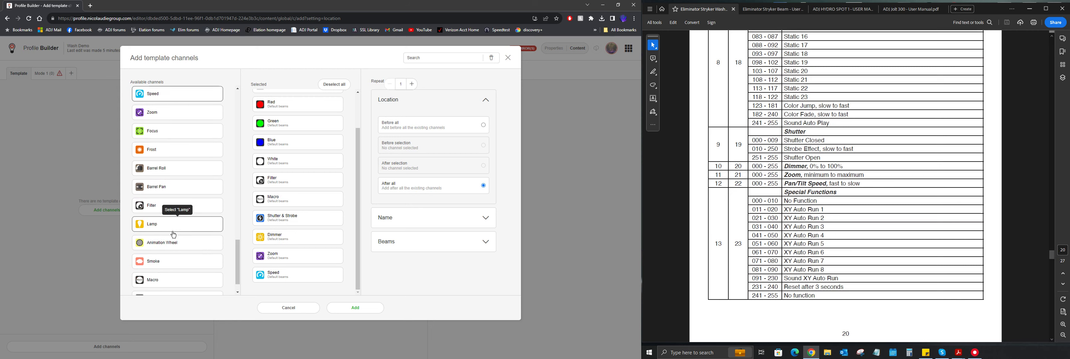
left_click(178, 277)
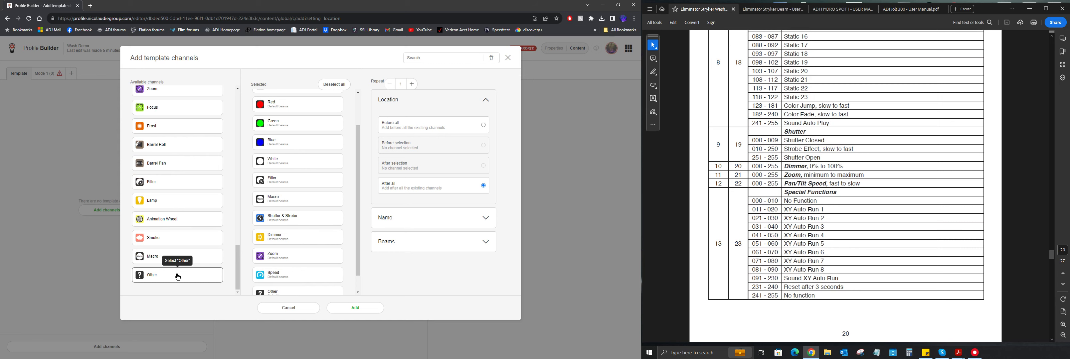
scroll(314, 218, "down", 1)
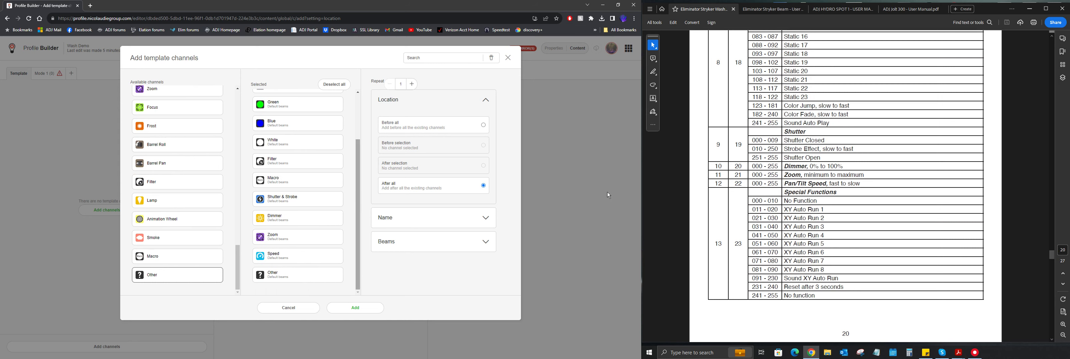
scroll(791, 240, "up", 2)
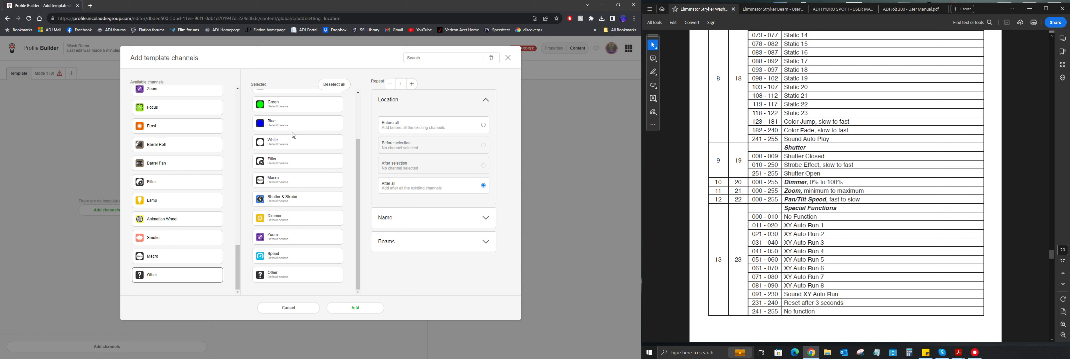
Step: Check the selected channels against the manual and add them after all existing channels, keeping names unchanged and beams at default
scroll(293, 140, "up", 3)
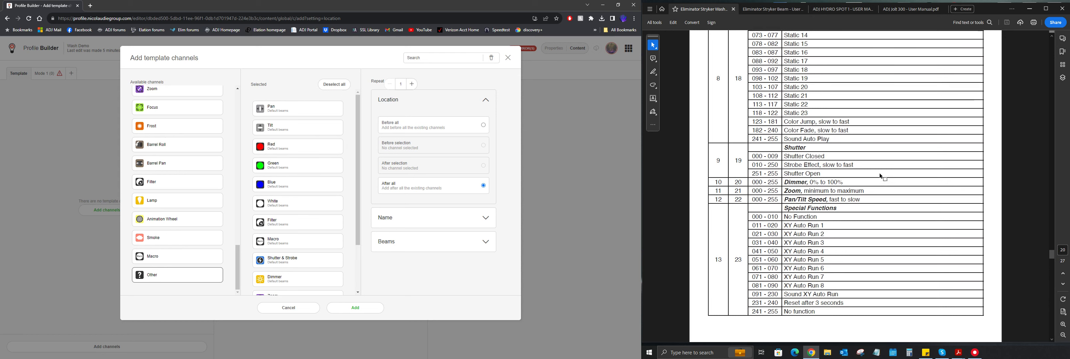
scroll(879, 173, "up", 3)
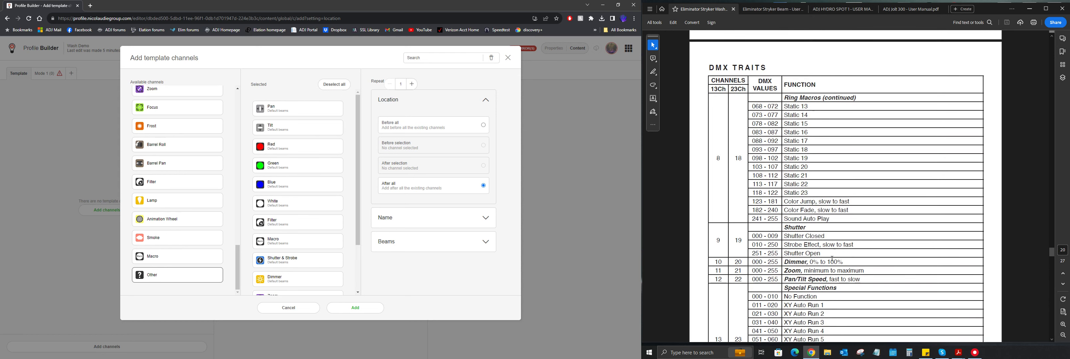
scroll(830, 257, "up", 10)
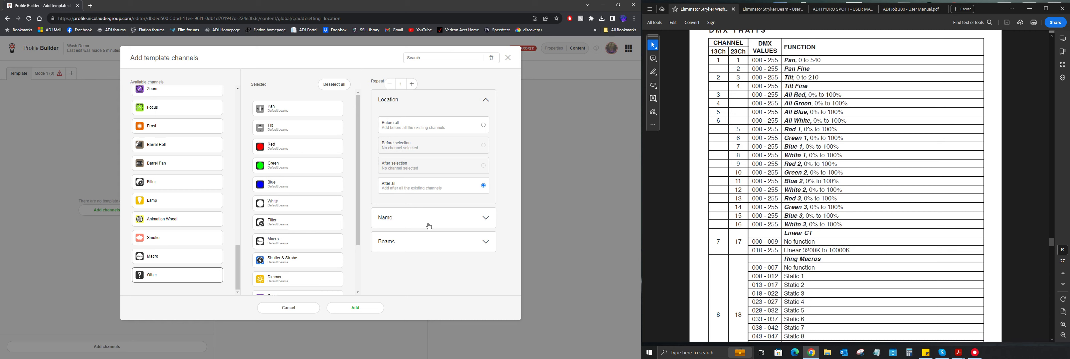
left_click(481, 223)
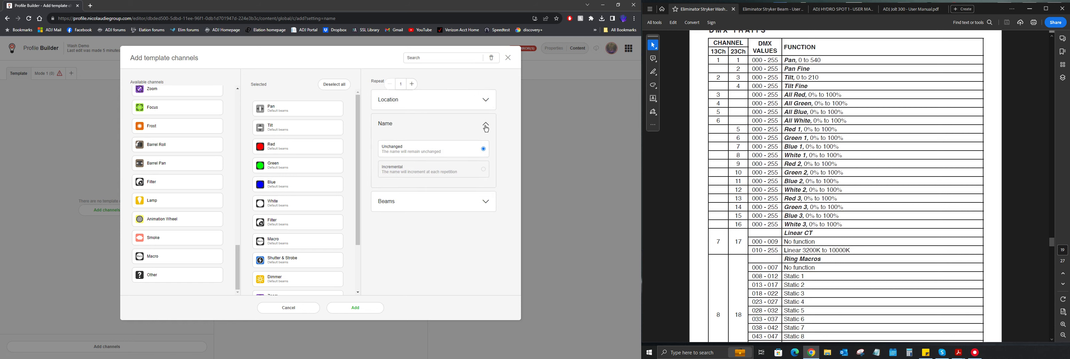
left_click(485, 127)
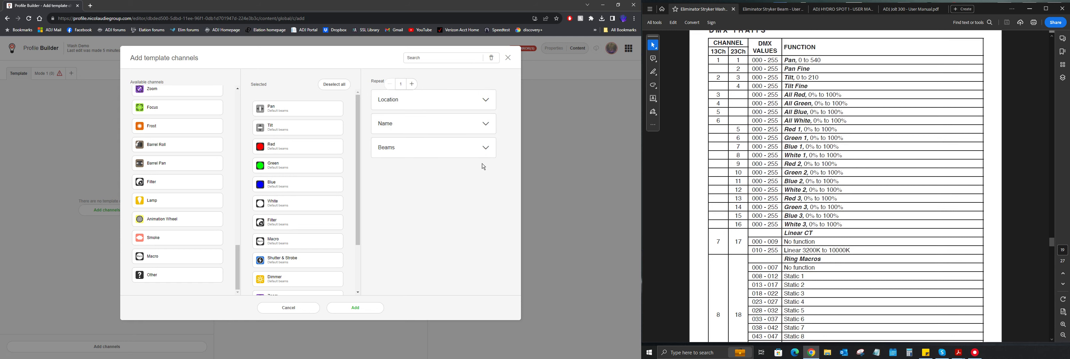
left_click(485, 148)
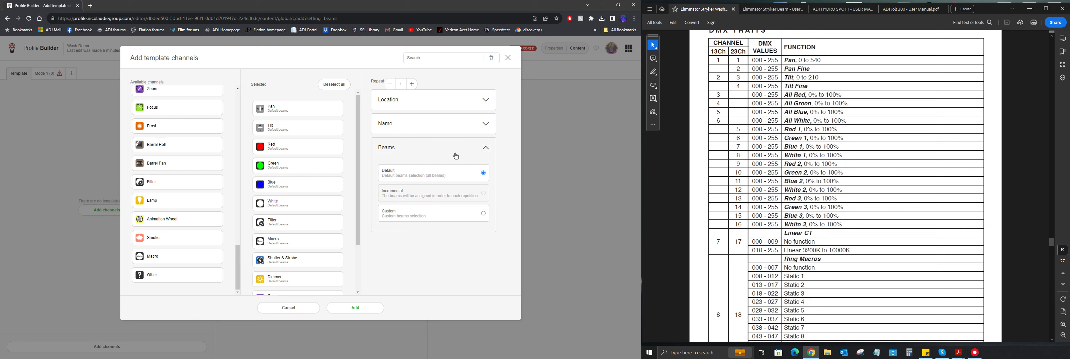
left_click(487, 148)
left_click(349, 309)
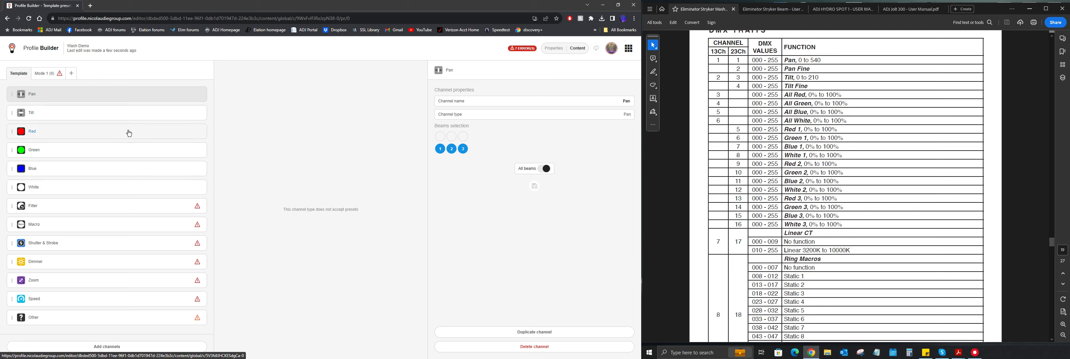
Step: Review the properties of the Tilt, Red, Green and White template channels
left_click(140, 113)
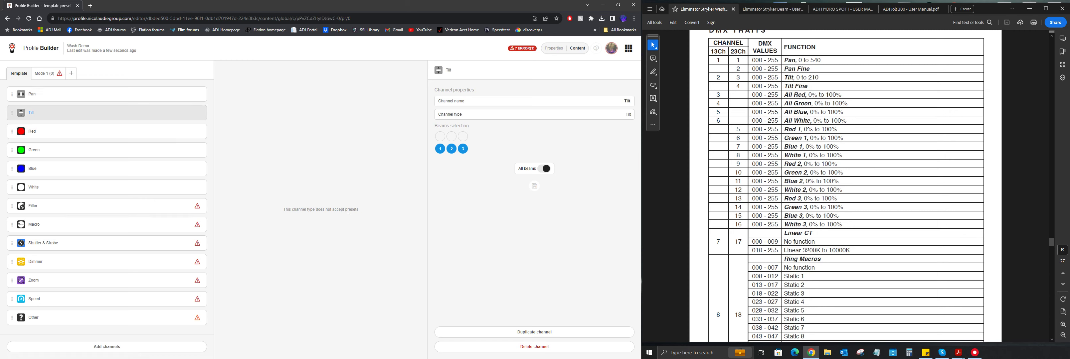
left_click(89, 133)
left_click(92, 151)
left_click(101, 189)
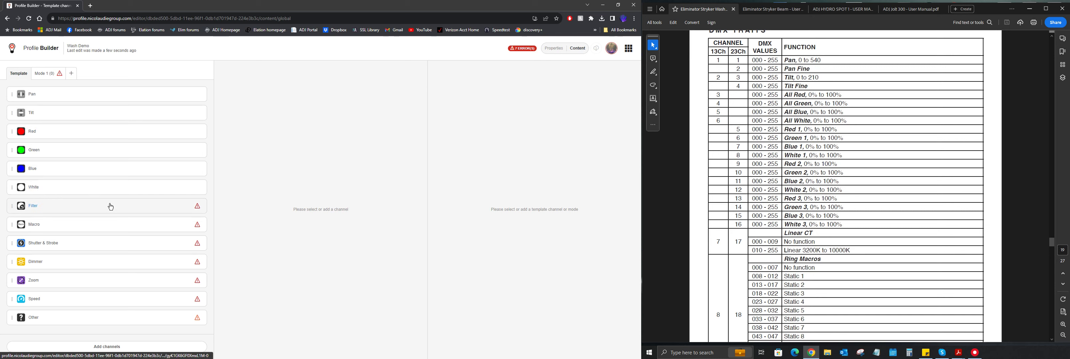
Step: Add the Filter and No function presets to the Filter channel for the manual's Linear CT function
left_click(110, 203)
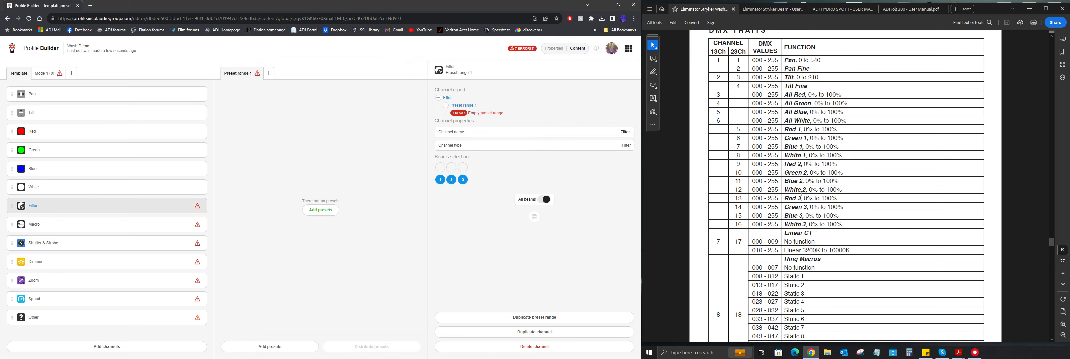
scroll(818, 191, "down", 2)
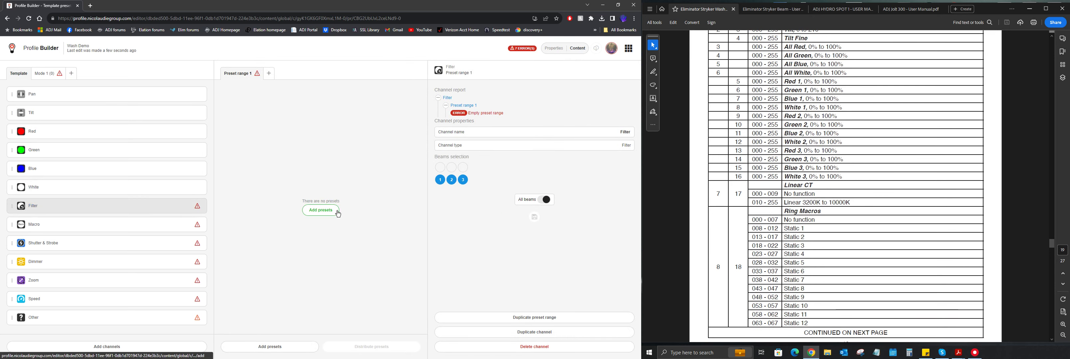
left_click(319, 210)
left_click(278, 108)
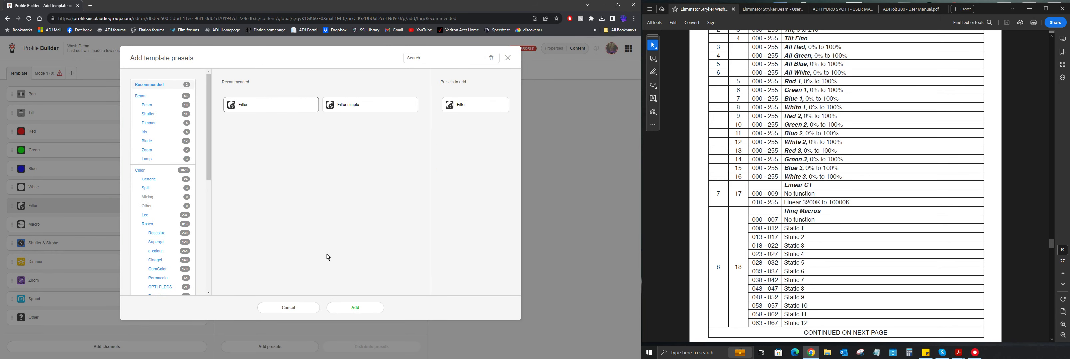
scroll(176, 166, "down", 4)
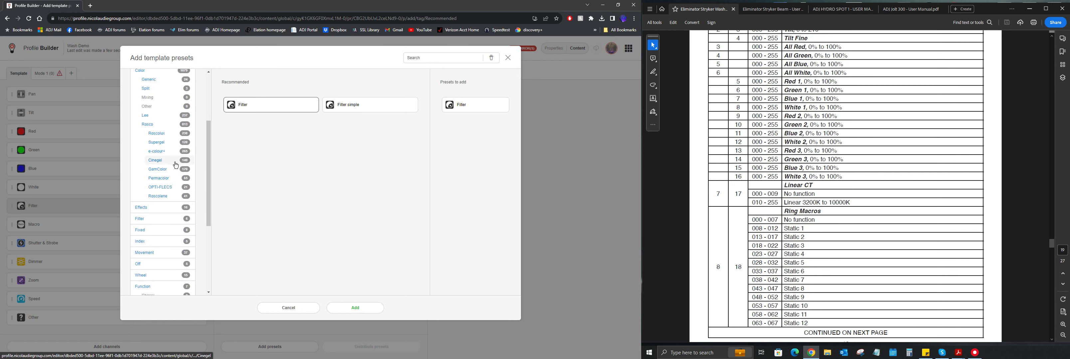
scroll(176, 166, "down", 3)
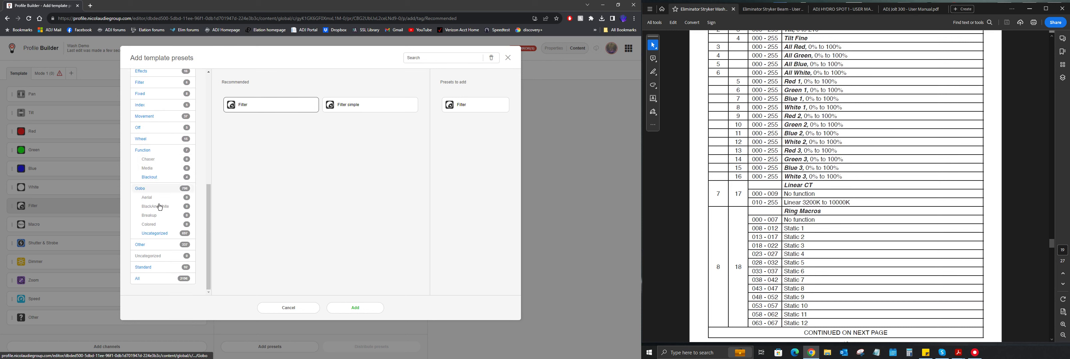
left_click(140, 247)
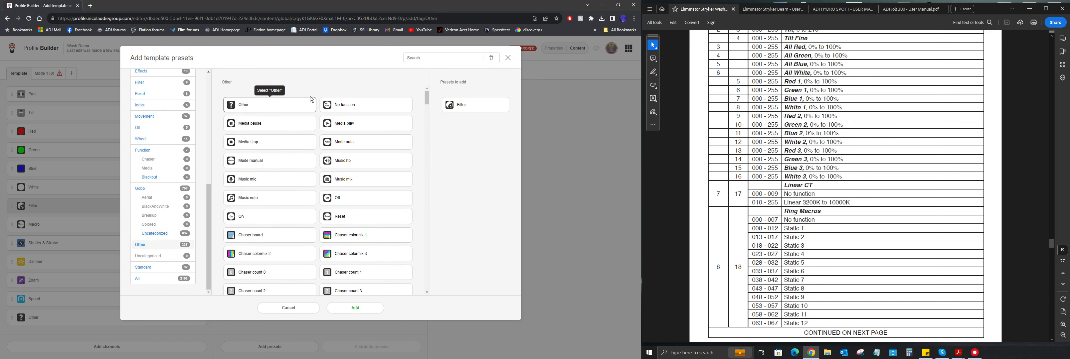
left_click_drag(344, 109, 473, 95)
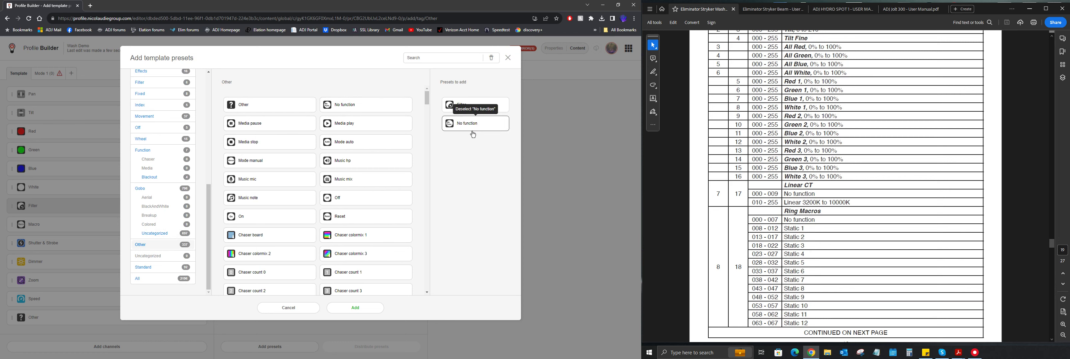
left_click(368, 309)
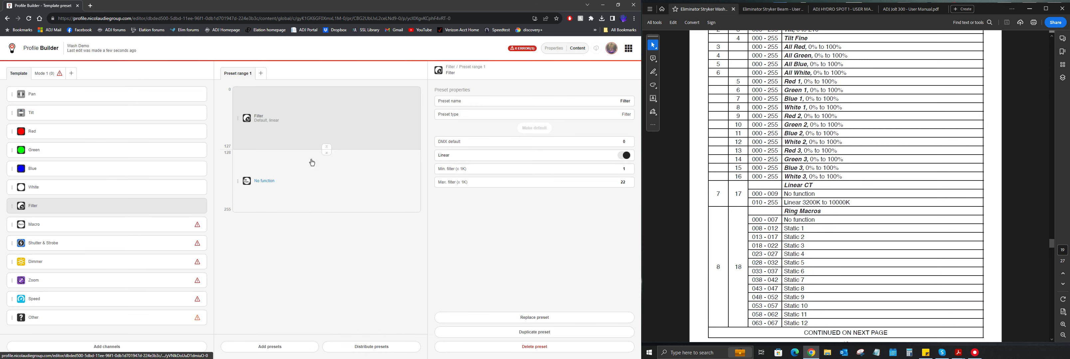
Step: Place No function before Filter with a DMX range of 0 to 9, and set the Filter preset's minimum to 3 and maximum to 10
left_click_drag(237, 180, 252, 101)
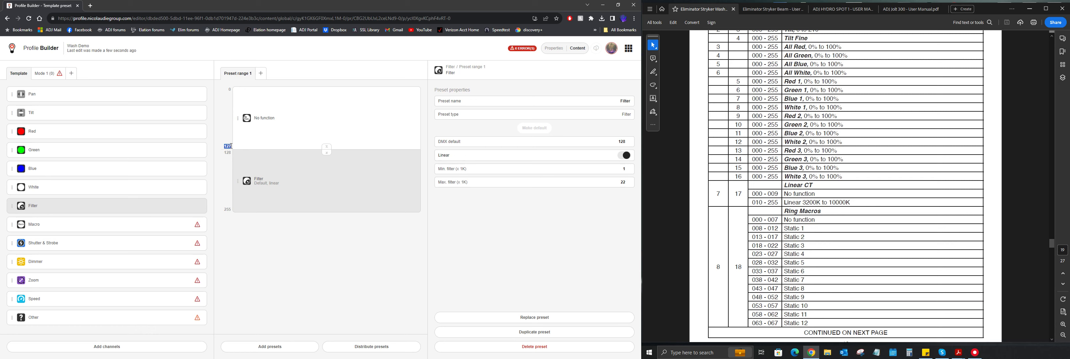
key("Return")
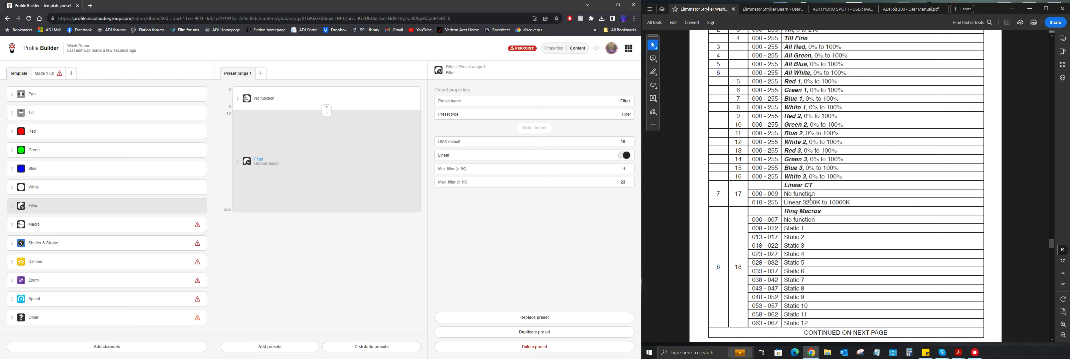
double_click(628, 168)
scroll(889, 145, "down", 5)
scroll(881, 141, "up", 5)
scroll(881, 141, "up", 3)
scroll(880, 141, "down", 5)
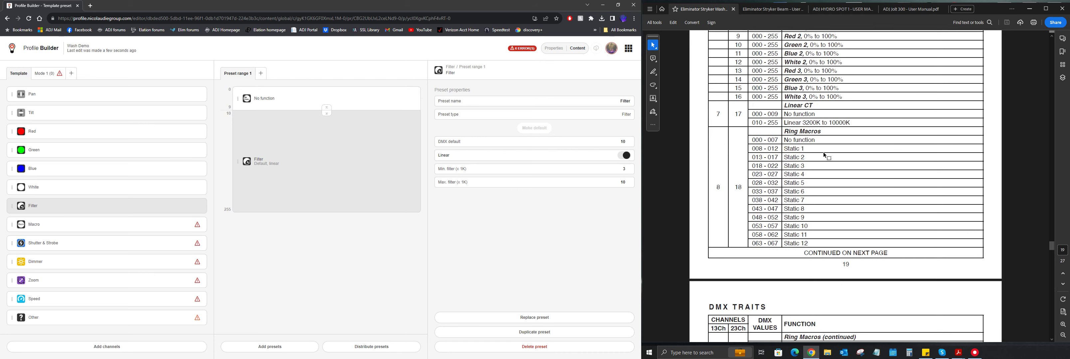
Step: Open the preset selection for the Macro channel and select No function as its first preset
scroll(824, 156, "down", 2)
left_click(67, 224)
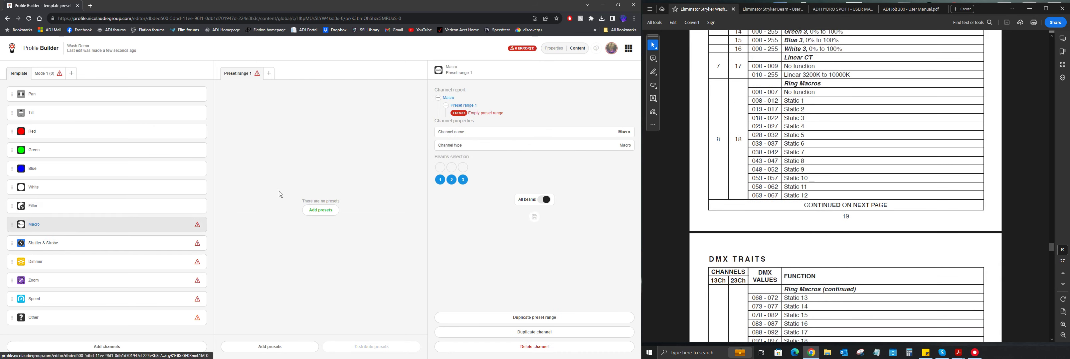
left_click(320, 210)
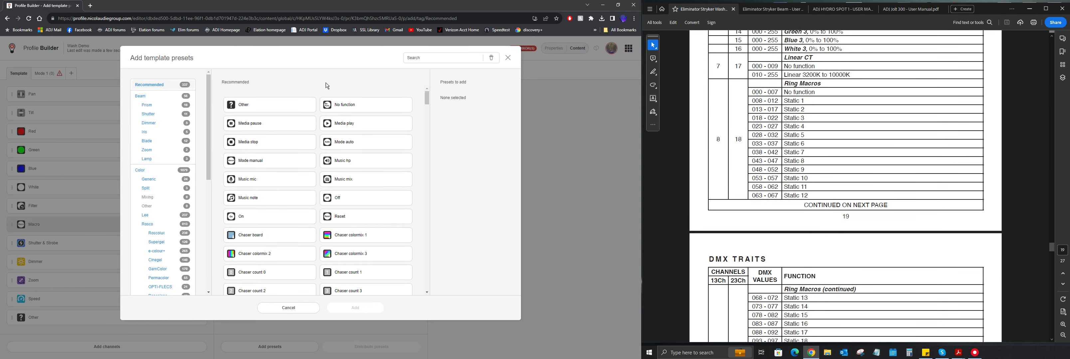
left_click(345, 105)
Step: Select the presets Macro 01 through Macro 13 for the manual's static ring macros
scroll(322, 110, "down", 2)
scroll(322, 113, "down", 3)
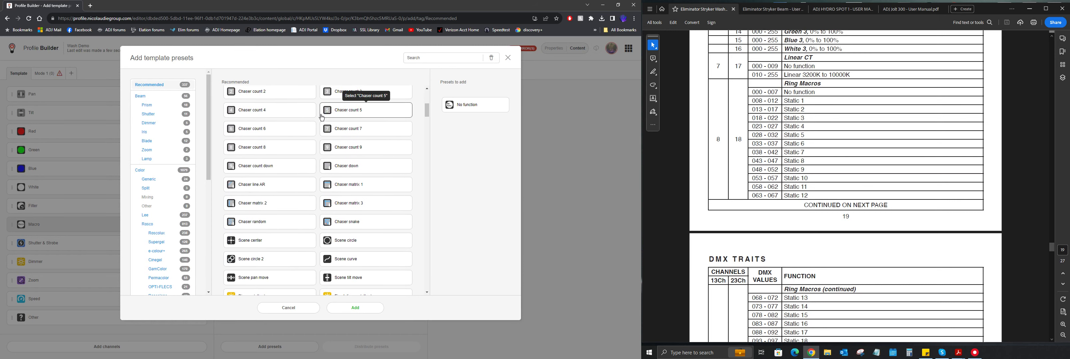
scroll(872, 178, "down", 3)
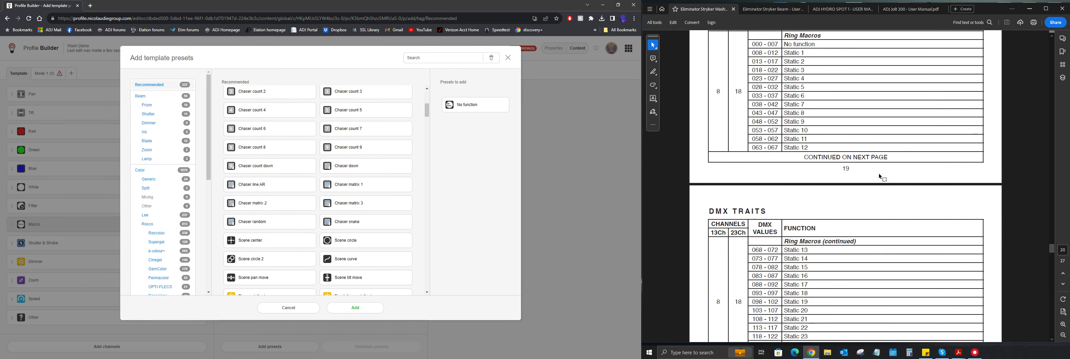
scroll(878, 173, "up", 1)
scroll(313, 160, "down", 10)
scroll(312, 160, "down", 10)
scroll(374, 144, "down", 10)
scroll(304, 152, "down", 5)
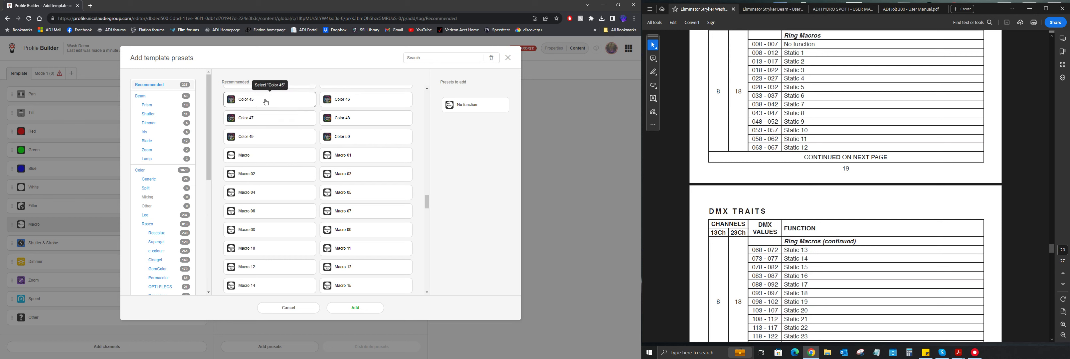
scroll(170, 208, "down", 5)
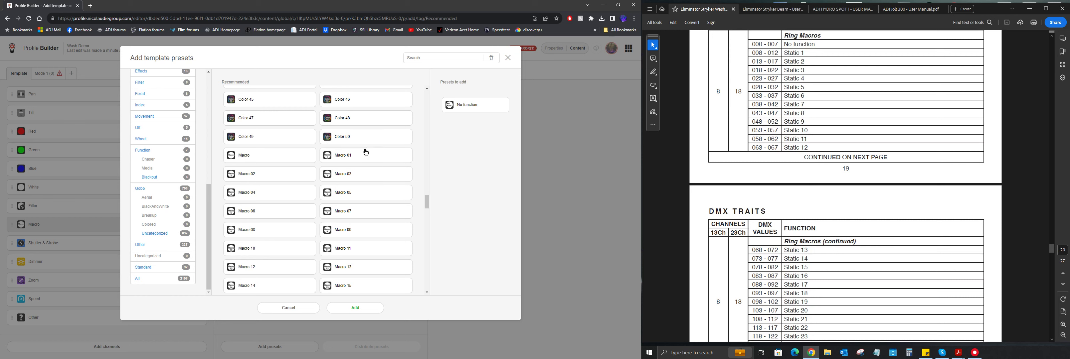
left_click(358, 159)
left_click(279, 176)
left_click(364, 175)
left_click(283, 194)
left_click(331, 197)
left_click(285, 213)
left_click(367, 211)
left_click(293, 228)
left_click(334, 234)
left_click(268, 249)
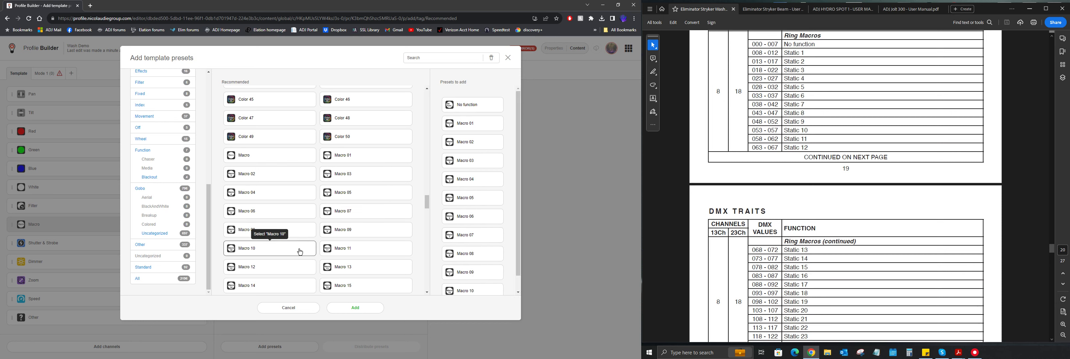
left_click(351, 248)
left_click(275, 270)
left_click(356, 267)
Step: Select the presets Macro 14 through Macro 23 to cover the remaining static ring macros
scroll(357, 232, "down", 3)
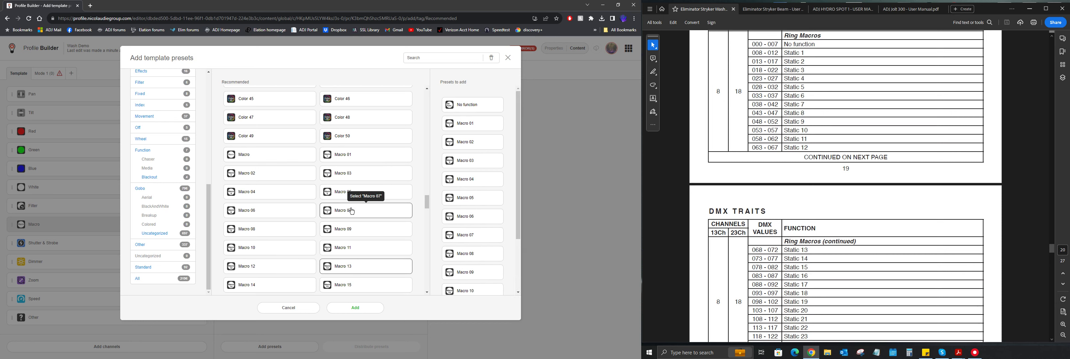
left_click(283, 159)
left_click(357, 154)
left_click(292, 175)
left_click(337, 174)
left_click(290, 195)
left_click(331, 193)
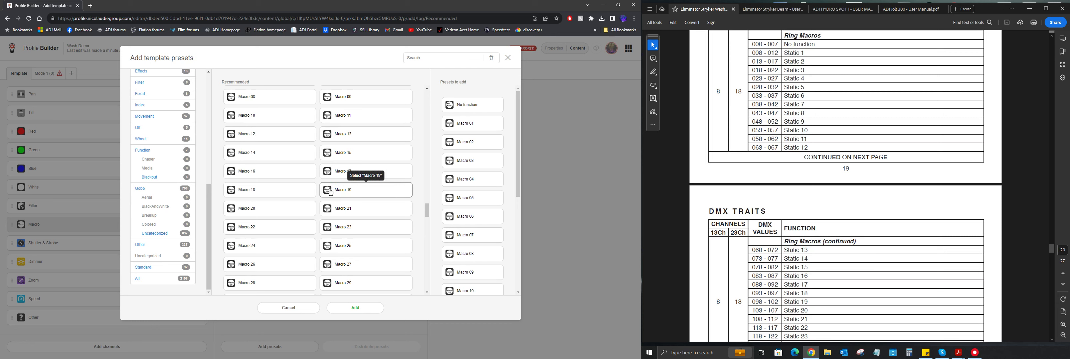
left_click(280, 210)
left_click(339, 208)
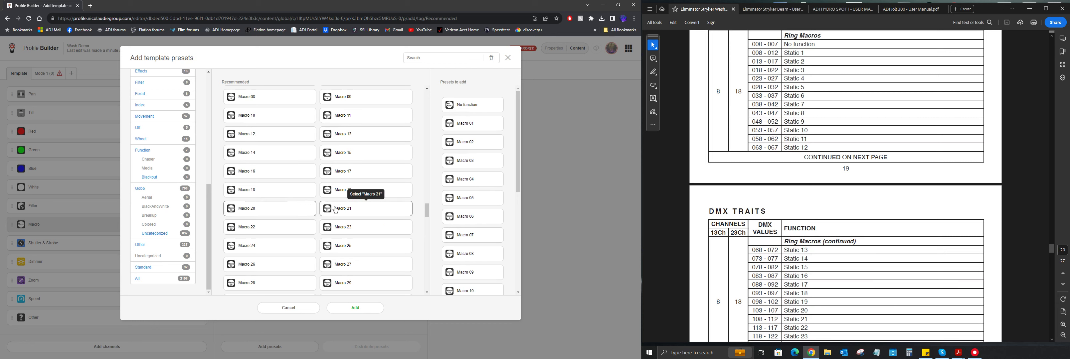
left_click(315, 228)
left_click(353, 227)
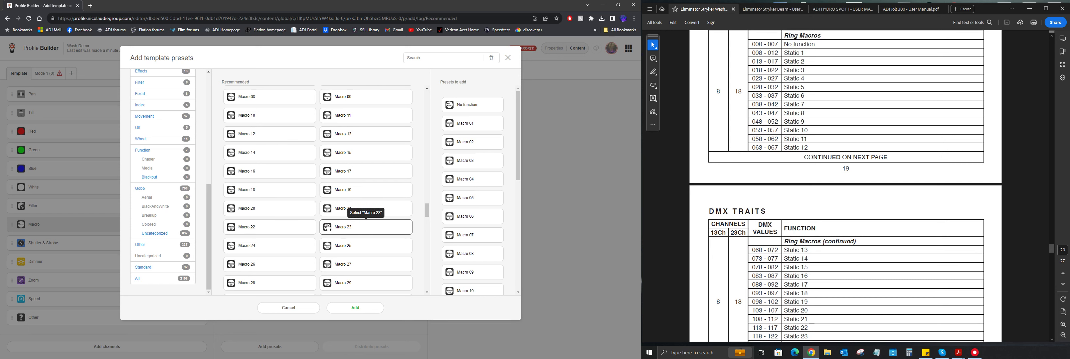
Step: Select the Chaser colormix 1 and Chaser colormix 2 presets for the manual's Color Jump and Color Fade functions
scroll(777, 173, "down", 2)
scroll(777, 172, "down", 1)
scroll(322, 154, "up", 5)
scroll(323, 154, "up", 8)
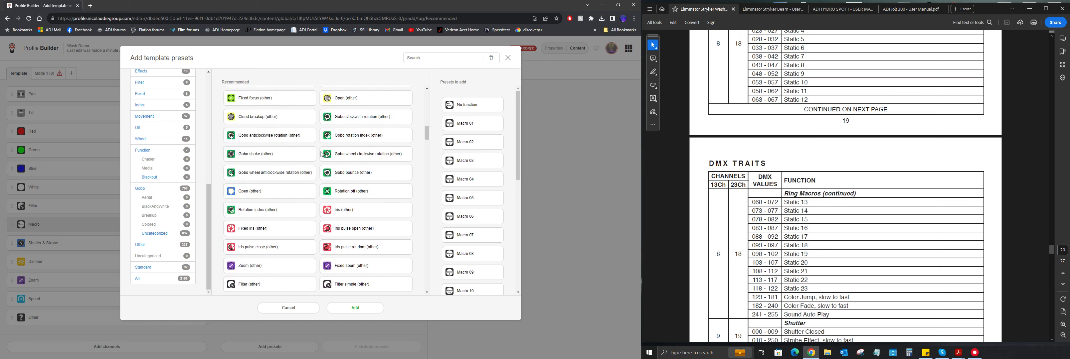
scroll(323, 154, "up", 5)
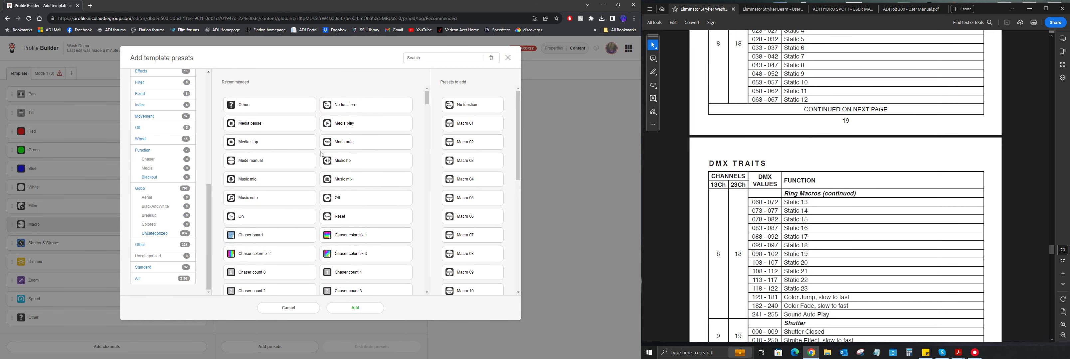
scroll(312, 155, "down", 4)
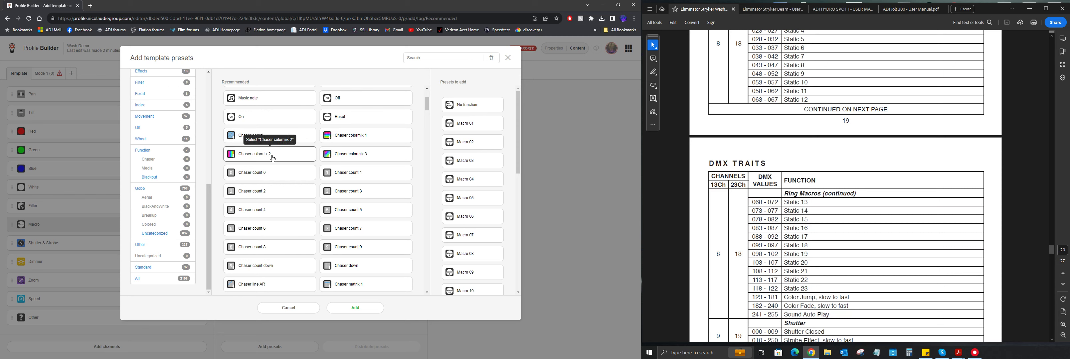
Step: Select the Music note preset for Sound Auto Play and add all selected presets to the Macro channel
scroll(325, 186, "up", 2)
scroll(322, 174, "up", 1)
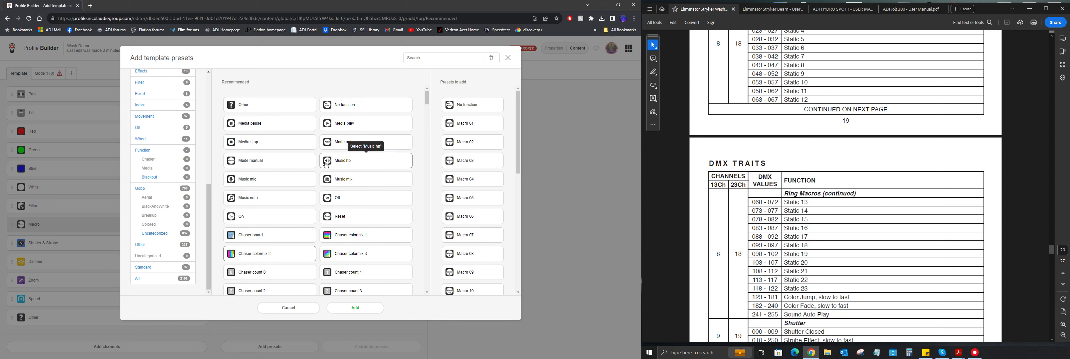
left_click(263, 202)
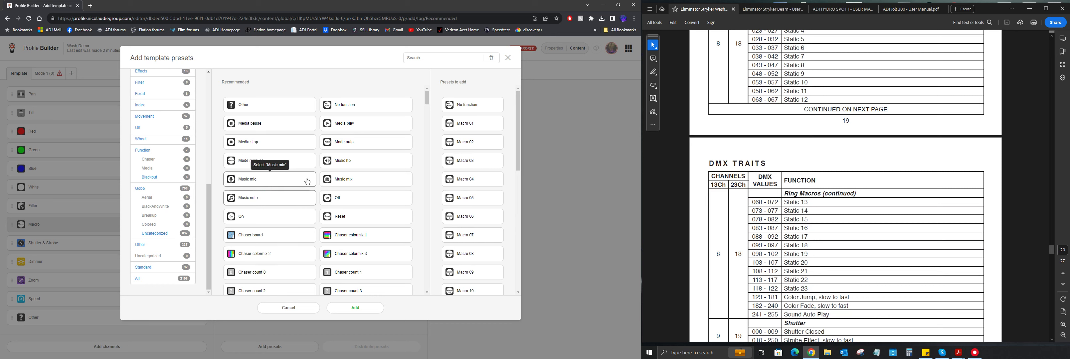
scroll(485, 164, "down", 5)
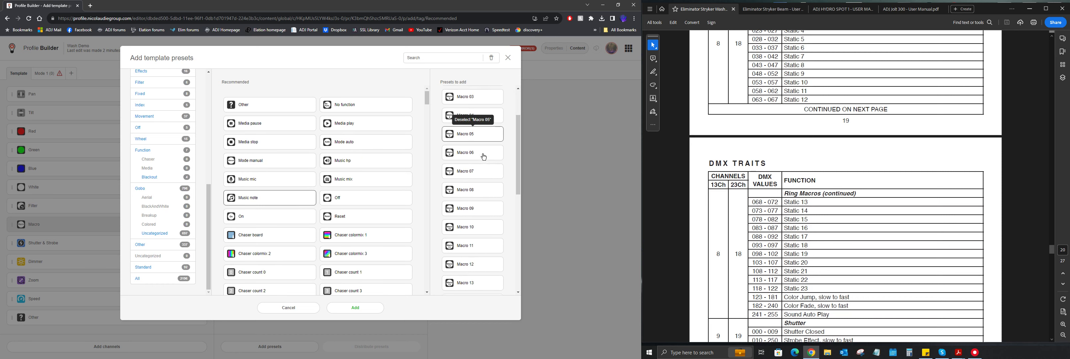
scroll(474, 195, "down", 3)
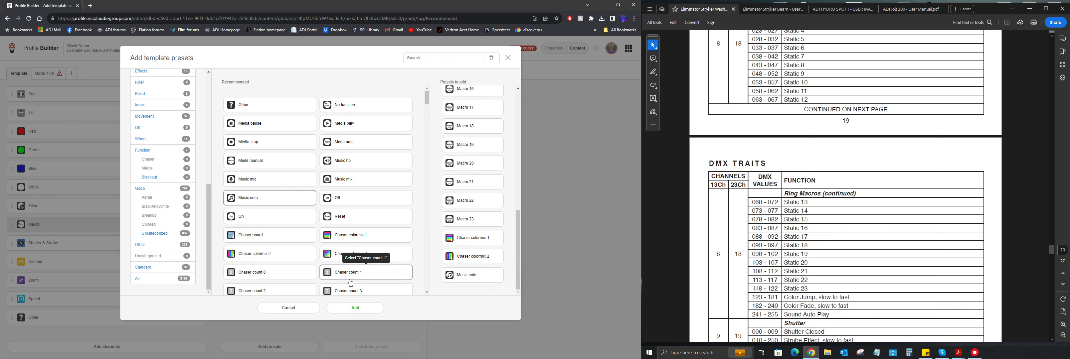
left_click(354, 309)
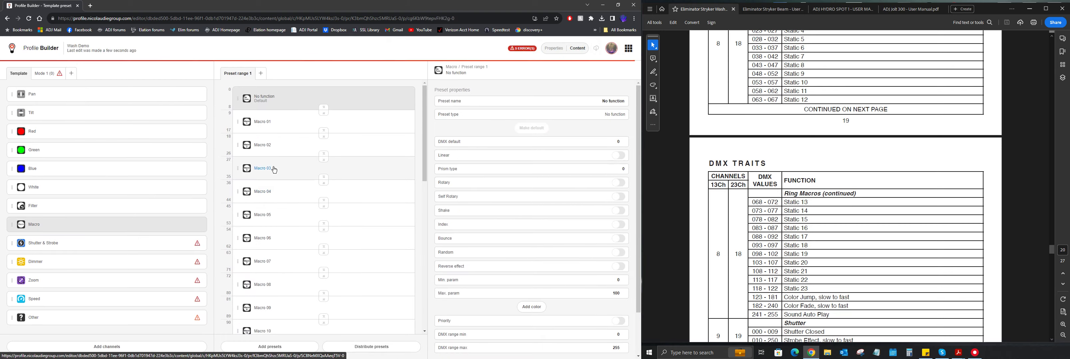
Step: Compare the Macro presets with the manual's ring macro ranges and open the preset distribution options
scroll(355, 154, "down", 5)
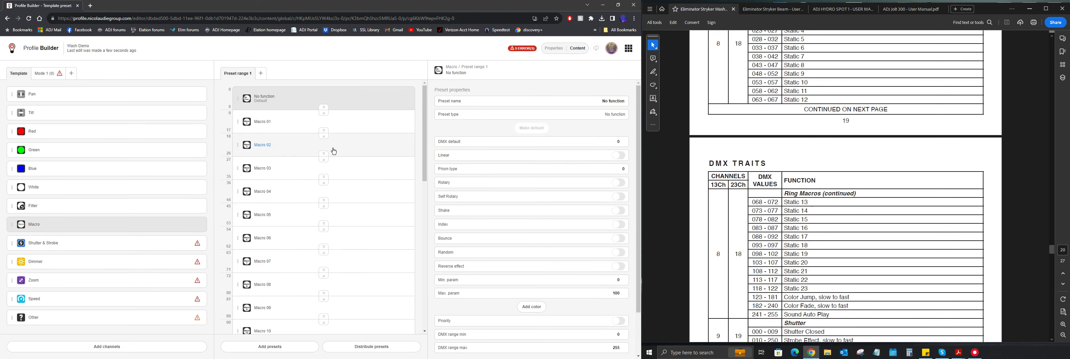
scroll(334, 151, "up", 5)
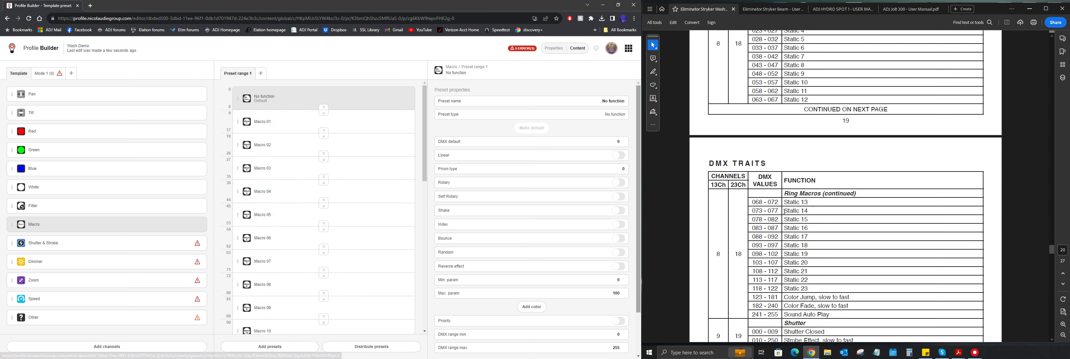
scroll(824, 218, "up", 1)
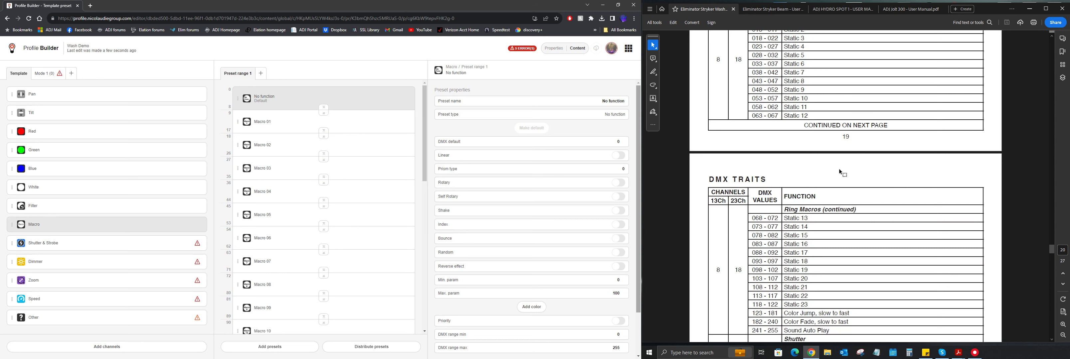
scroll(840, 174, "up", 1)
scroll(840, 174, "up", 1)
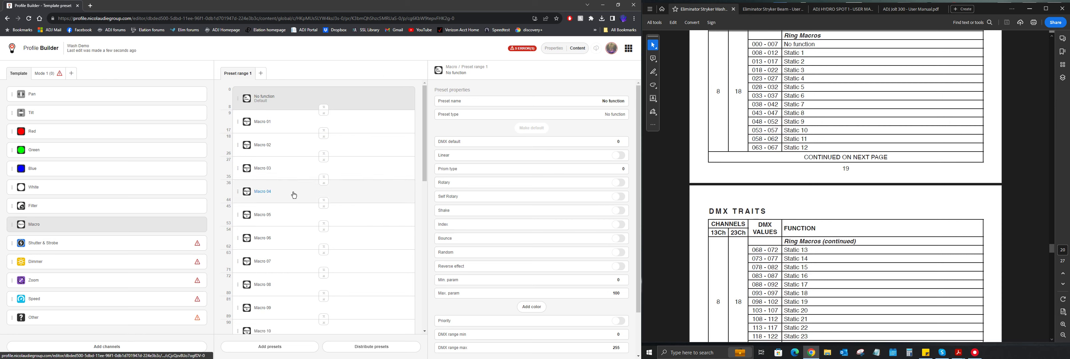
left_click(231, 115)
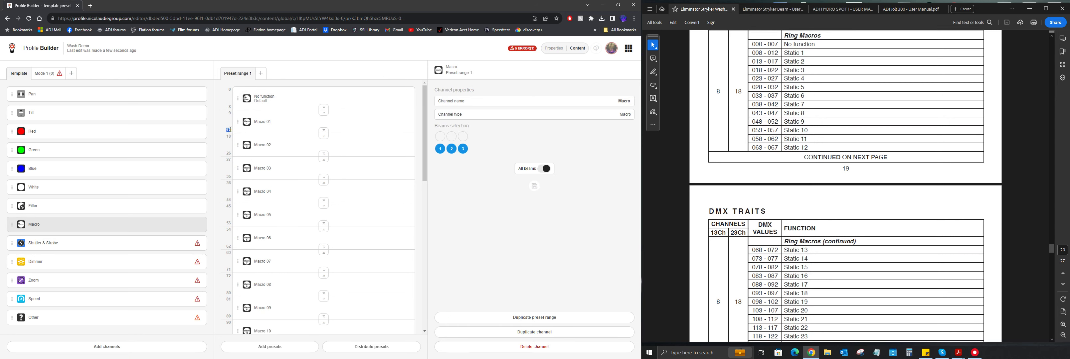
left_click(283, 127)
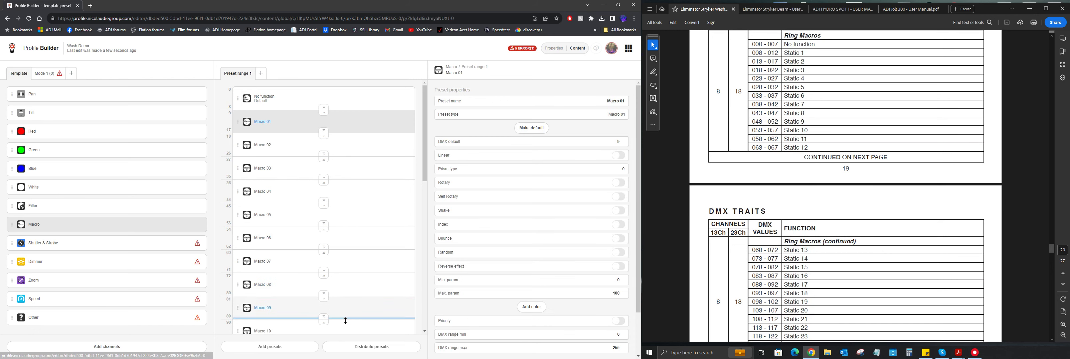
left_click(366, 348)
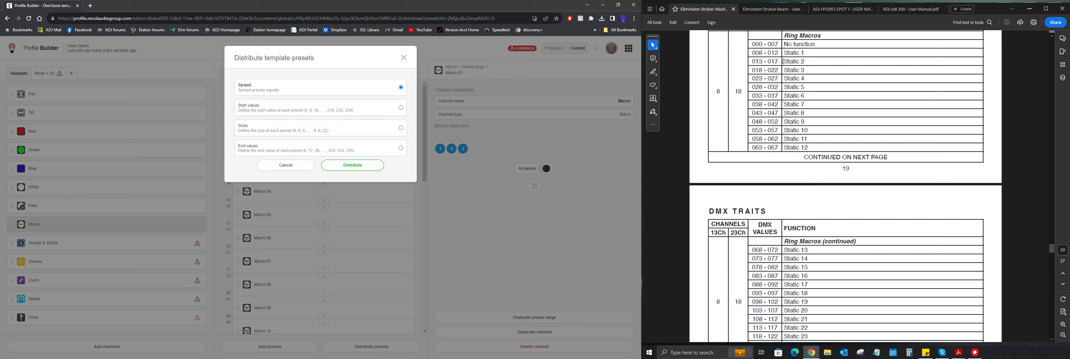
Step: Review the manual's range ends, set the preset distribution to End values and clear the default list
left_click(775, 43)
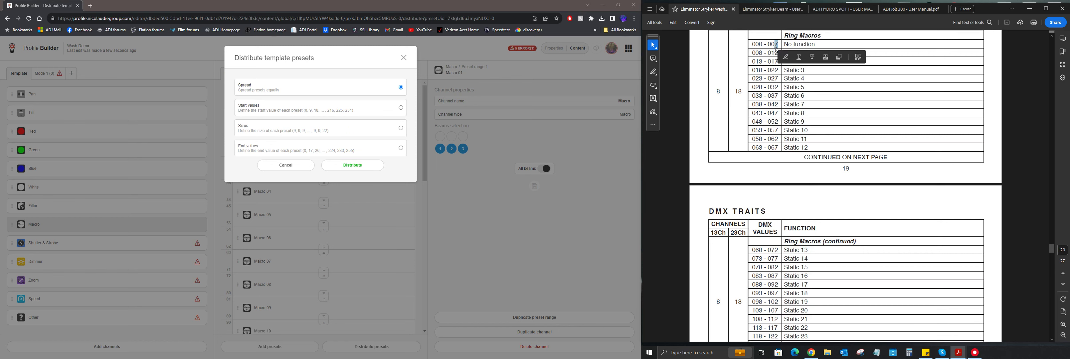
left_click(771, 64)
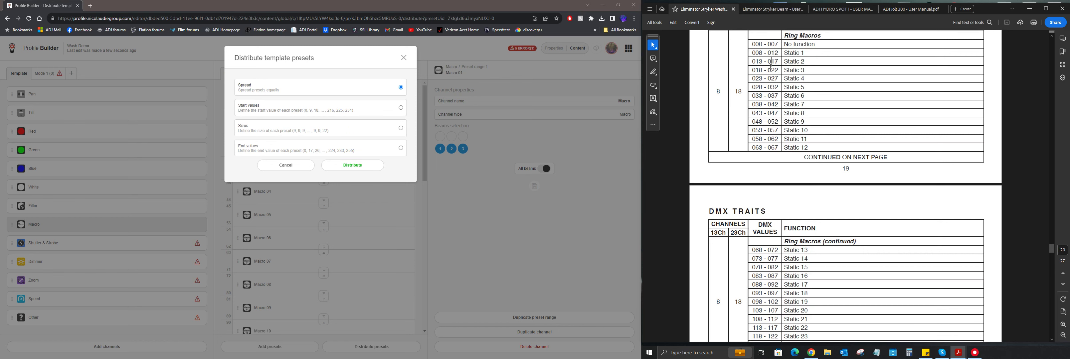
scroll(766, 177, "down", 2)
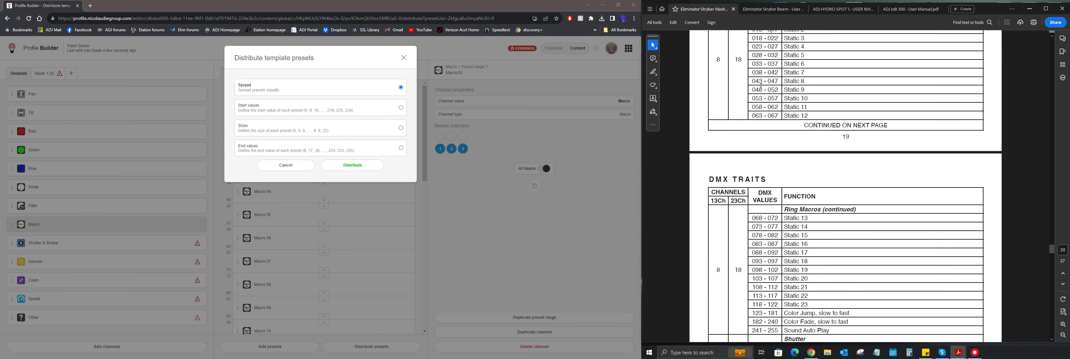
scroll(761, 85, "up", 2)
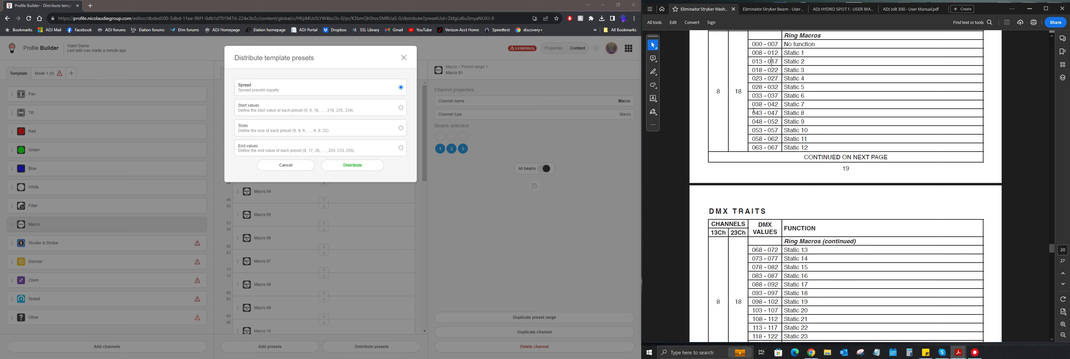
left_click(401, 128)
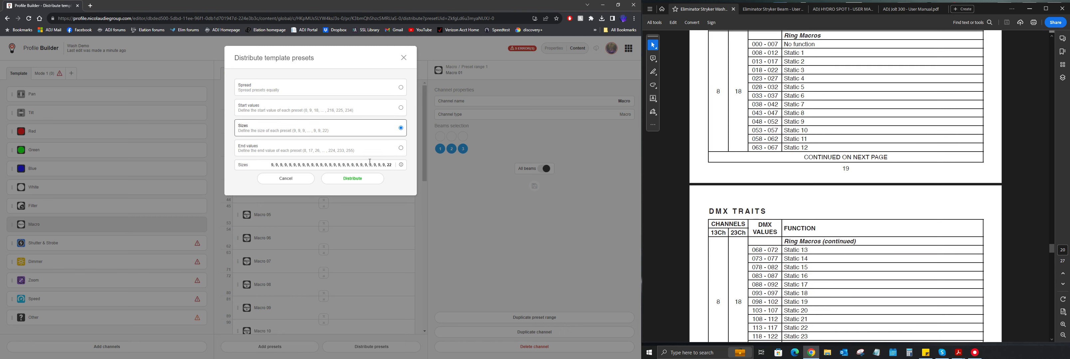
left_click(401, 149)
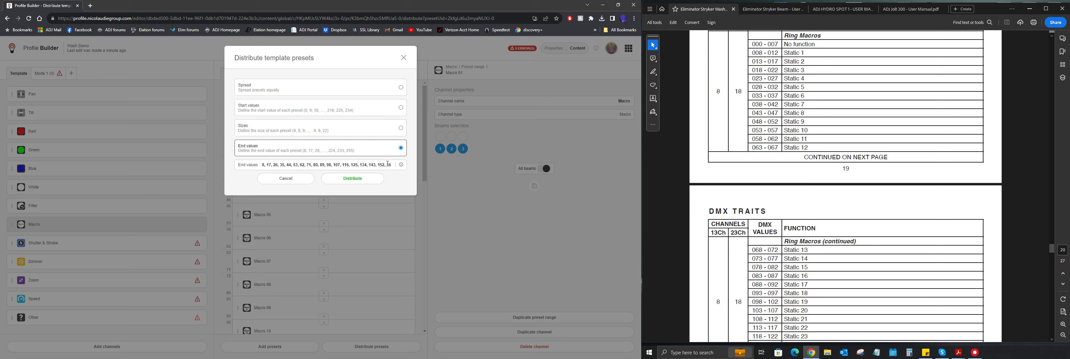
triple_click(349, 166)
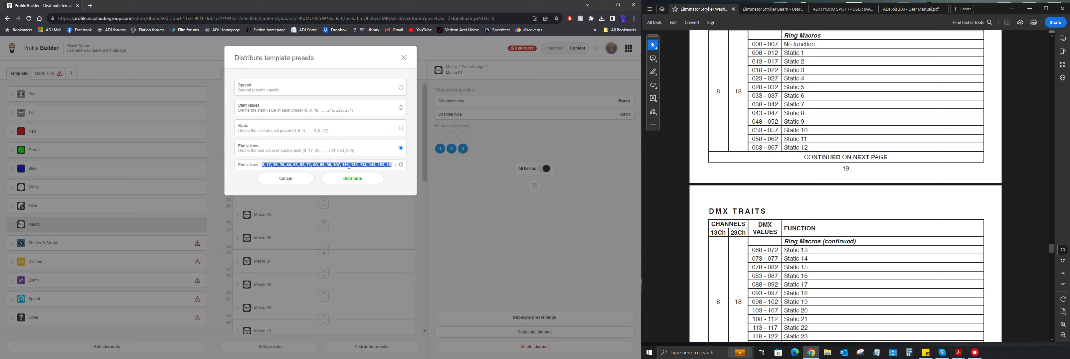
key("BackSpace")
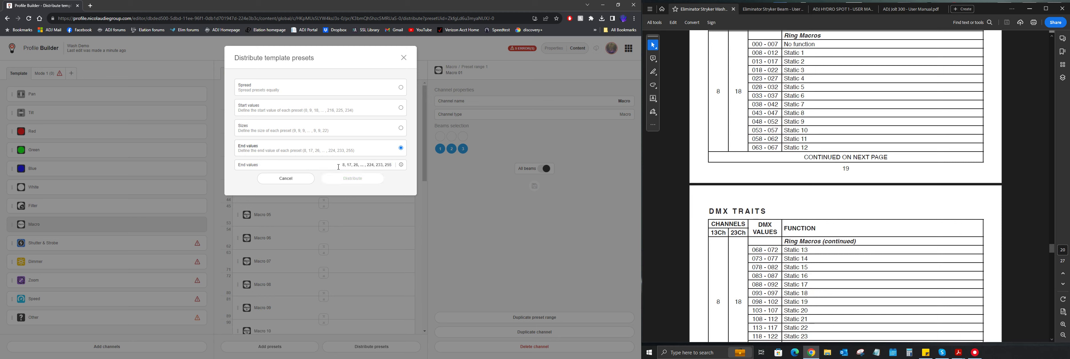
Step: Enter the end values for No function through Macro 15: 7, followed by 12 to 82 in increments of 5
type("7")
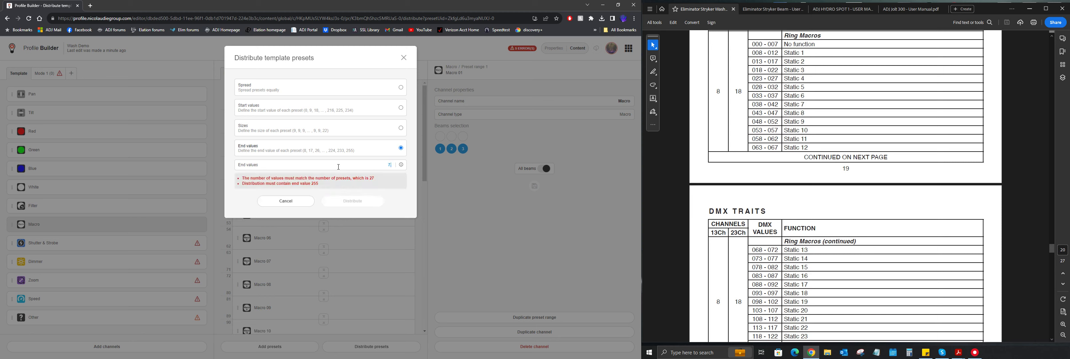
type(",12,17,22,27,32,37,42,47,52,57,62")
type(",")
type("67,72,7")
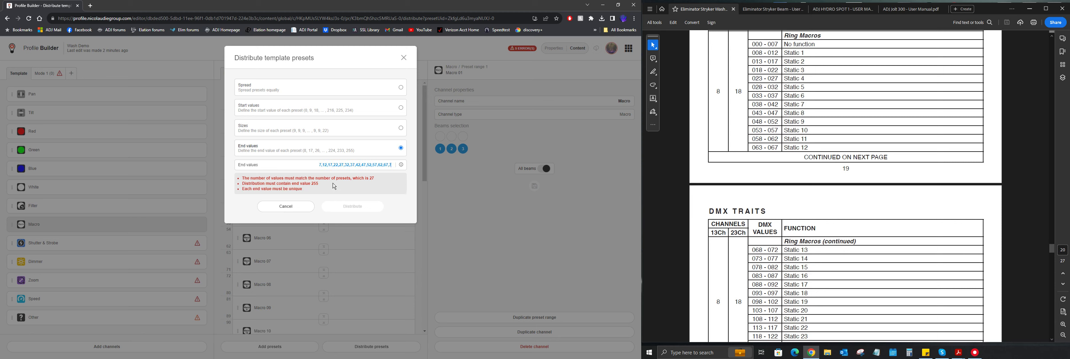
type("7,82")
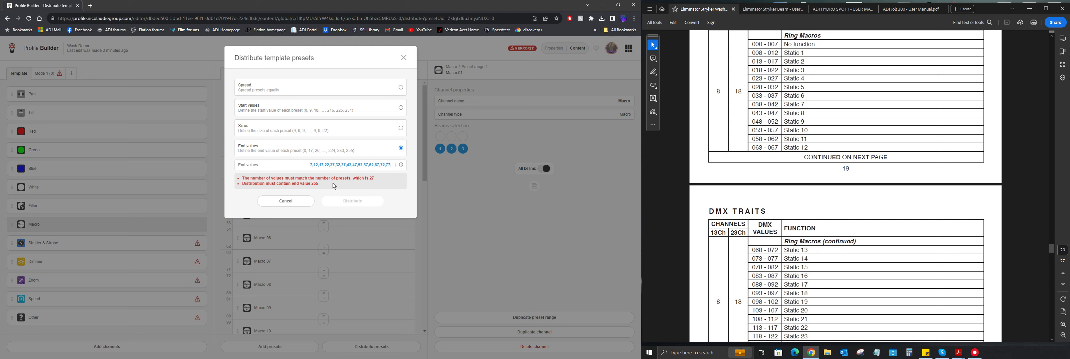
Step: Add the end values 87, 92, 97, 102, 107, 112, 117 and 122 for Macro 16 through Macro 23
type(",87")
type(",92")
type(",97")
type(",102")
type(",107")
type(",112,1")
type("17,")
type(",122")
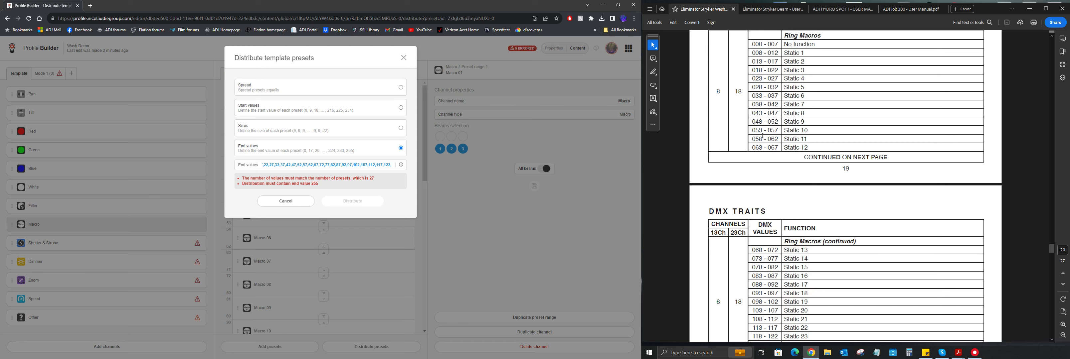
Step: Add the final end values 181, 240 and 255 from the manual and distribute the Macro presets
scroll(805, 141, "down", 3)
type(",")
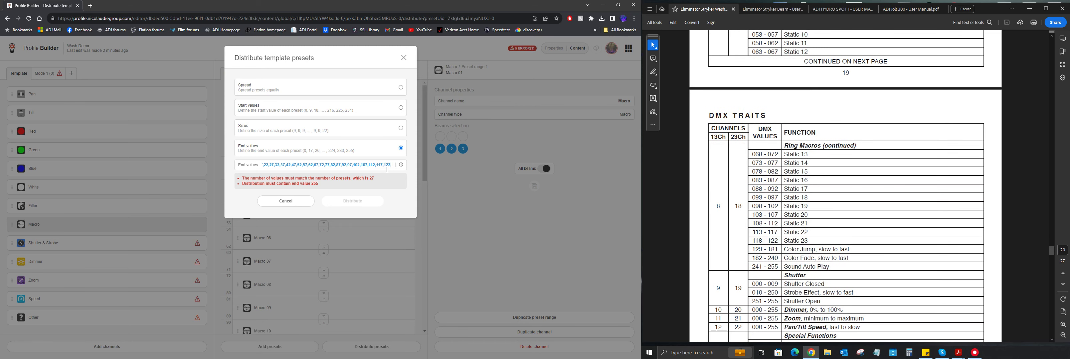
type("18")
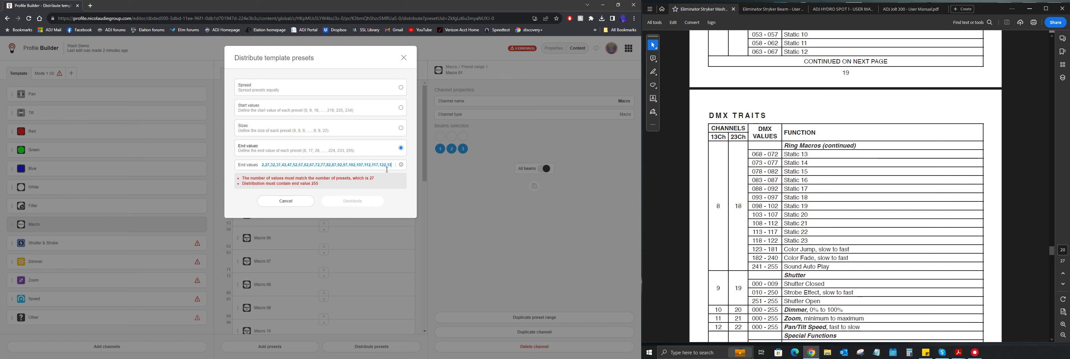
type("1,240,255")
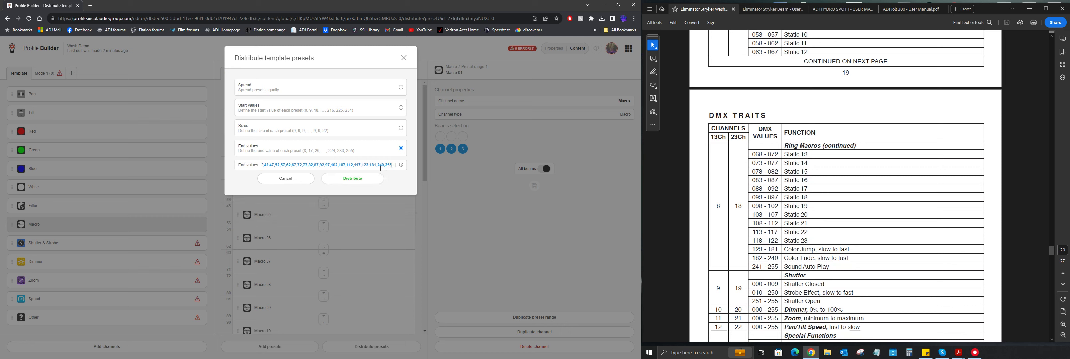
left_click(361, 182)
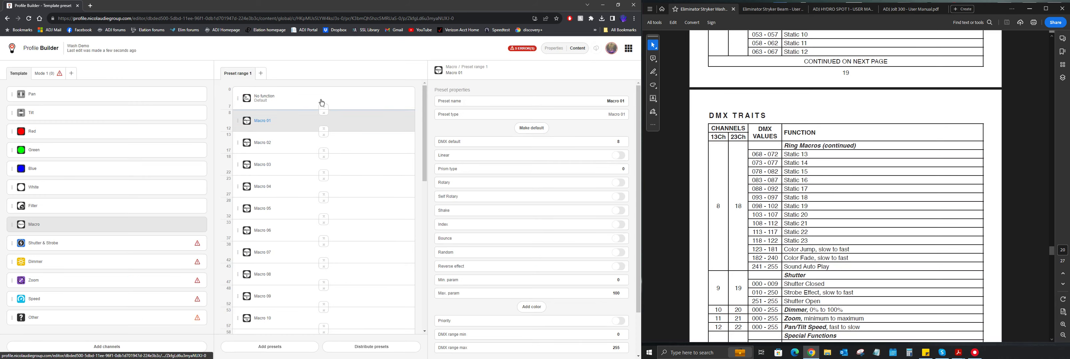
Step: Check the distributed Macro preset ranges, including the color chaser presets, against the manual's Ring Macros table
scroll(292, 171, "down", 3)
scroll(291, 171, "down", 6)
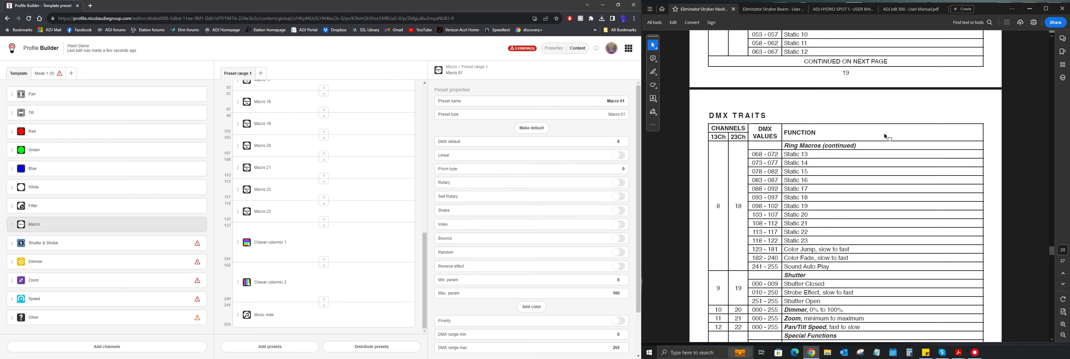
scroll(867, 154, "up", 2)
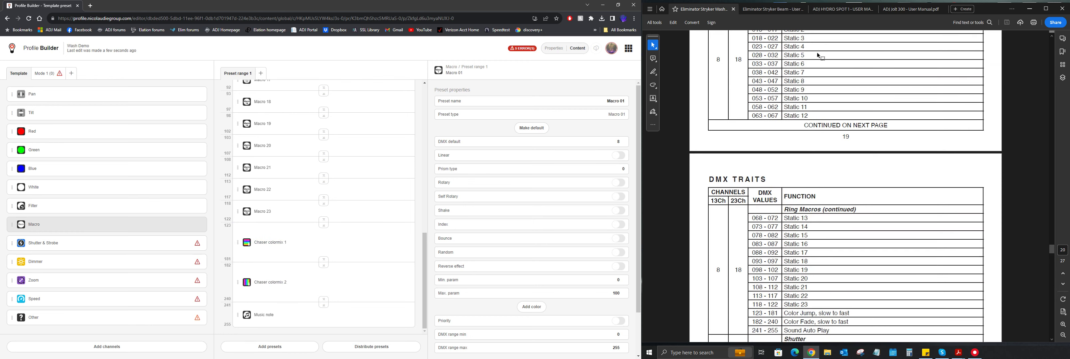
scroll(806, 124, "down", 3)
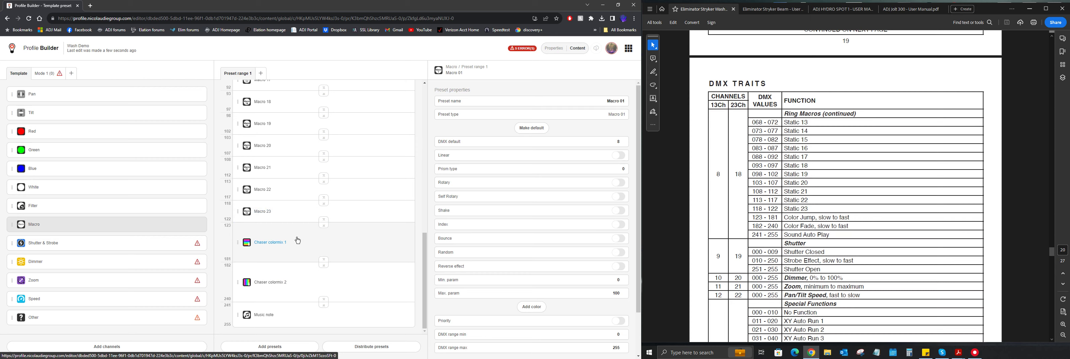
left_click(346, 251)
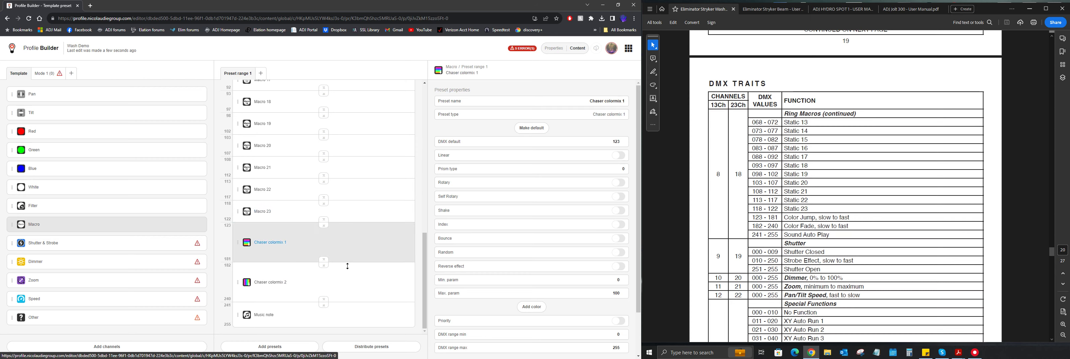
Step: Add the Closed, Strobe and Open presets, in that order, to the Shutter & Strobe channel
left_click(177, 242)
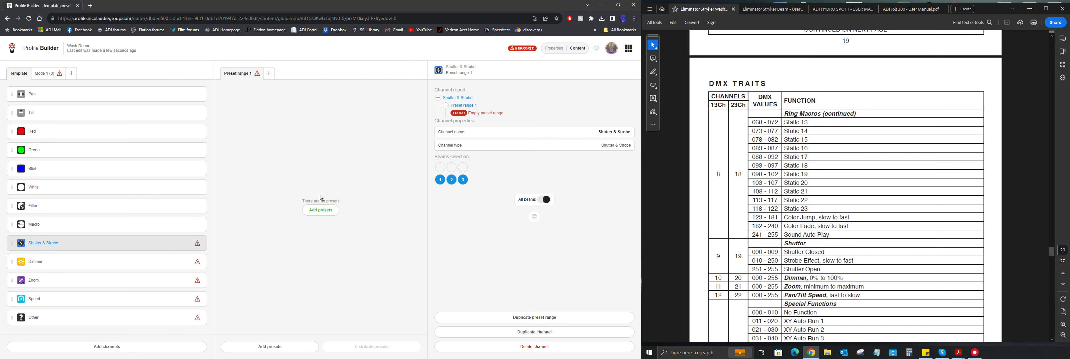
scroll(894, 144, "down", 5)
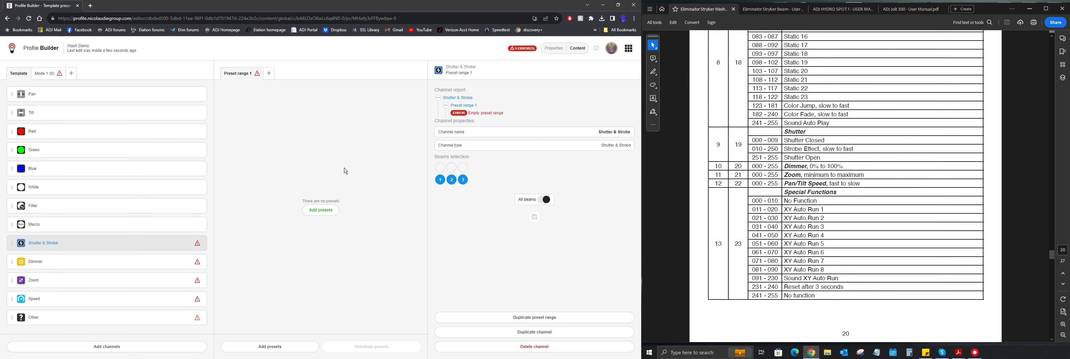
left_click(321, 211)
left_click(355, 107)
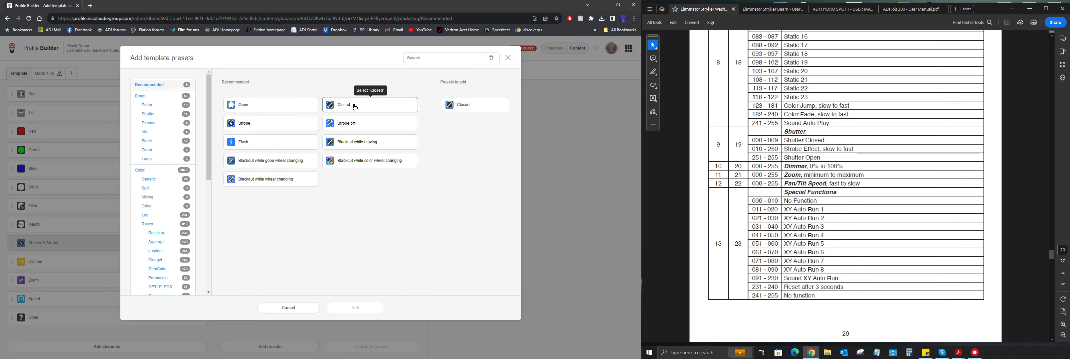
left_click(275, 123)
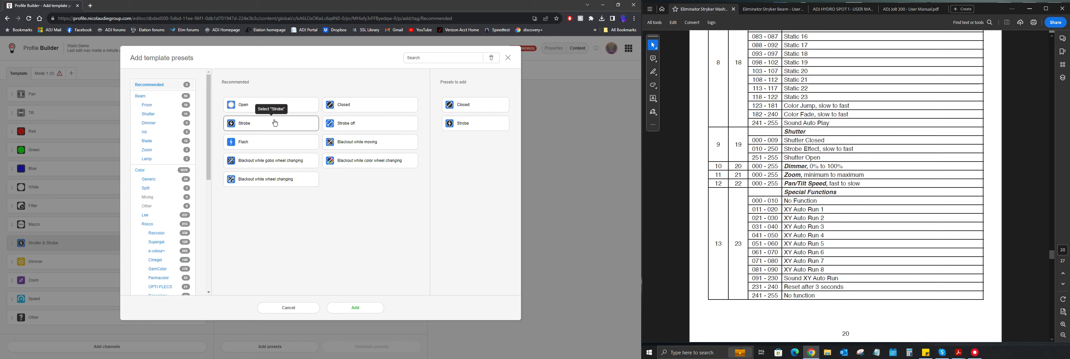
left_click(288, 107)
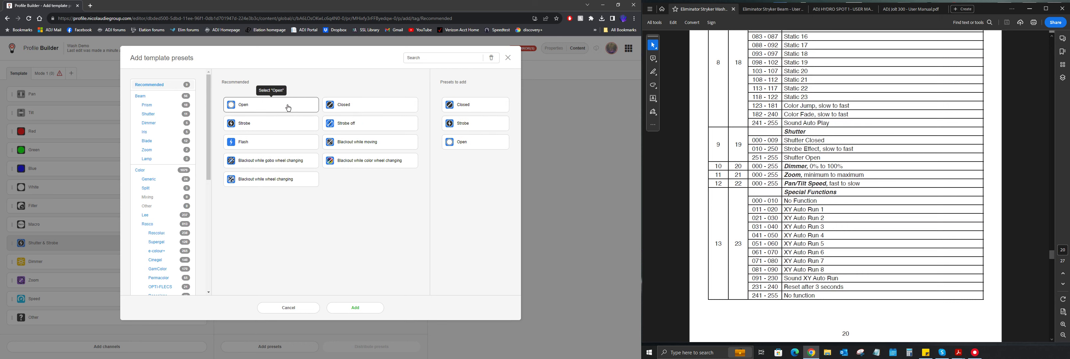
left_click(360, 305)
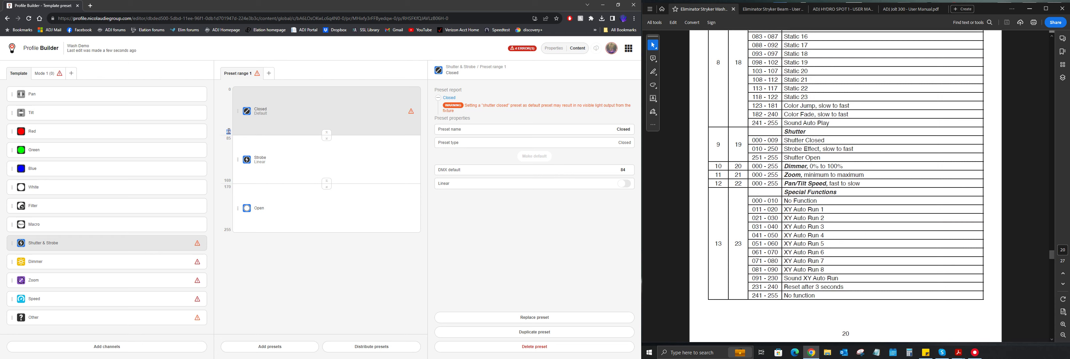
Step: End the Closed range at 9 and the Strobe range at 250, and make Open the default preset
type("9")
key("Return")
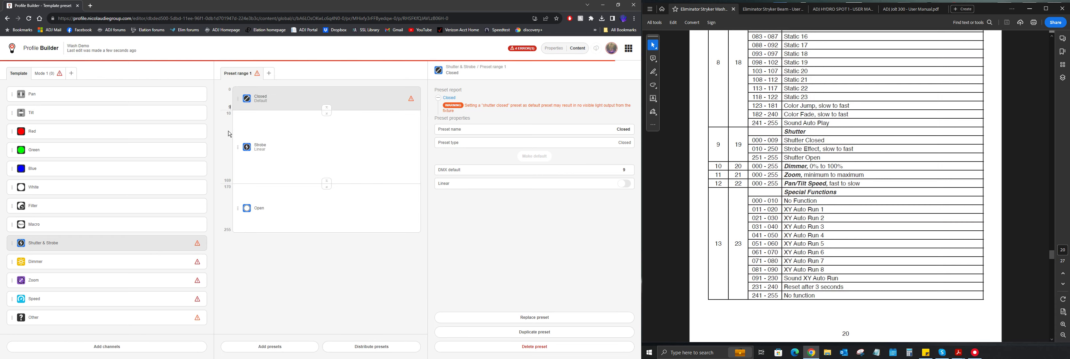
left_click(227, 179)
type("250")
key("Return")
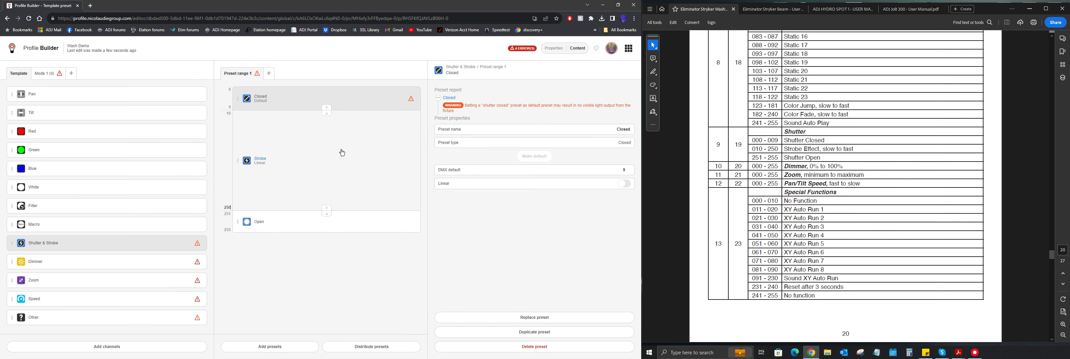
left_click(379, 224)
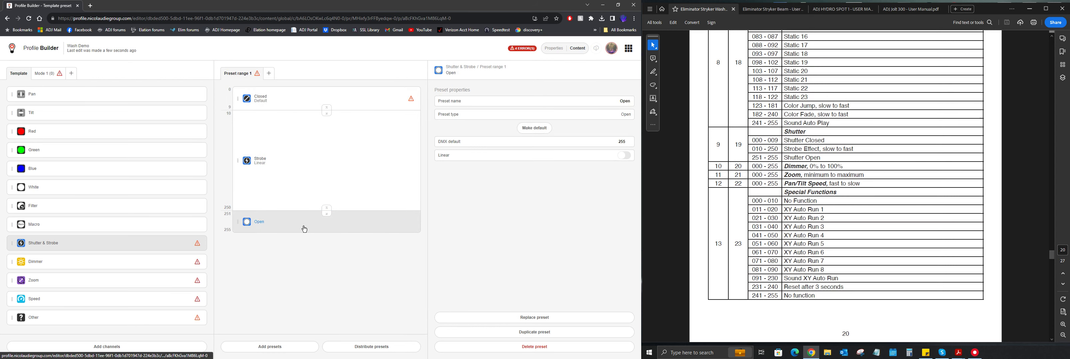
left_click(538, 128)
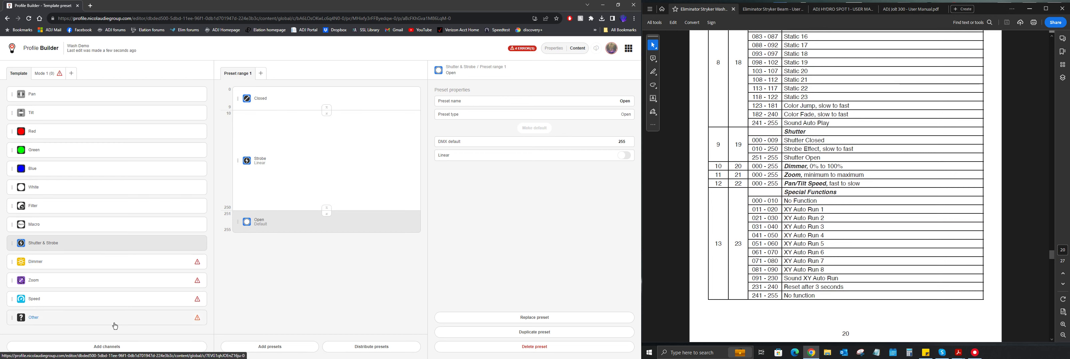
Step: Review the profile's error report and add the Dimmer preset to the Dimmer channel
left_click(522, 48)
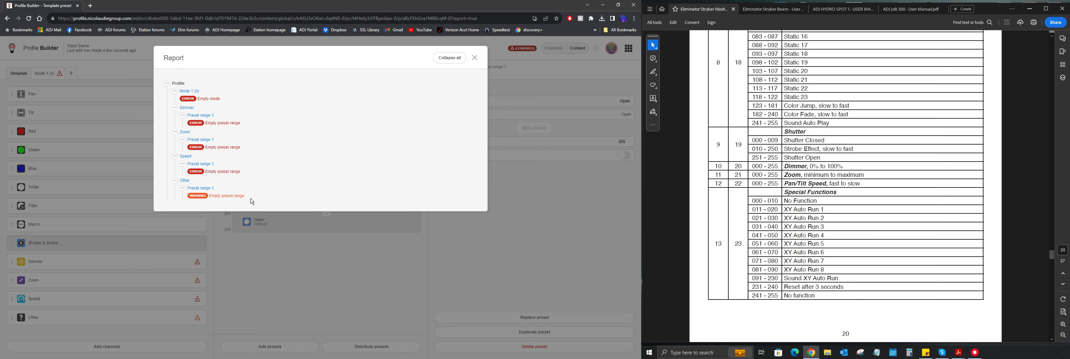
left_click(474, 58)
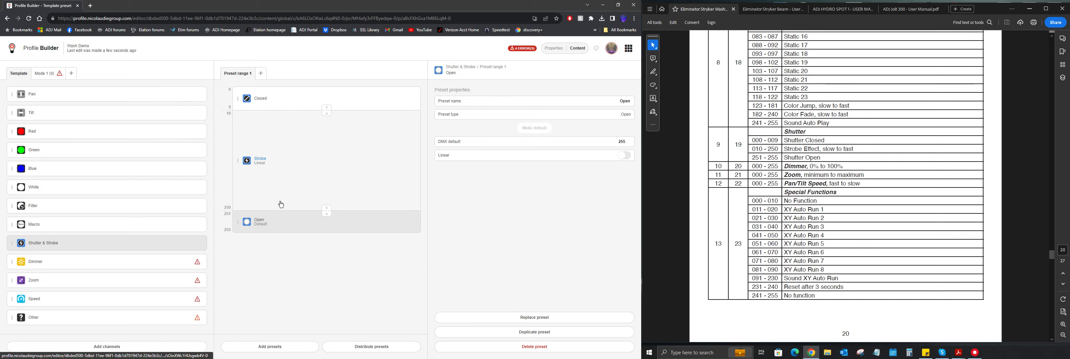
left_click(133, 271)
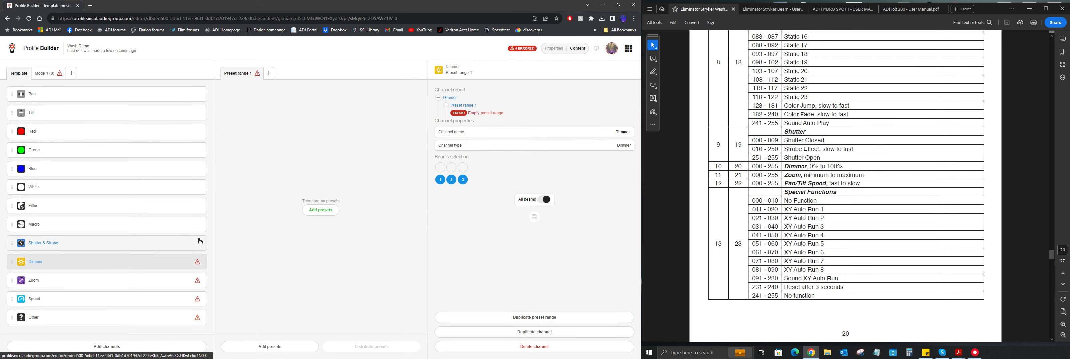
left_click(333, 211)
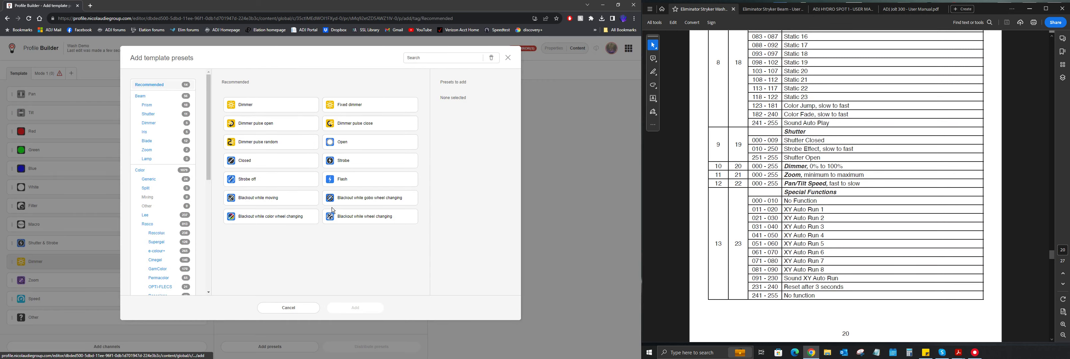
left_click(262, 106)
left_click(349, 308)
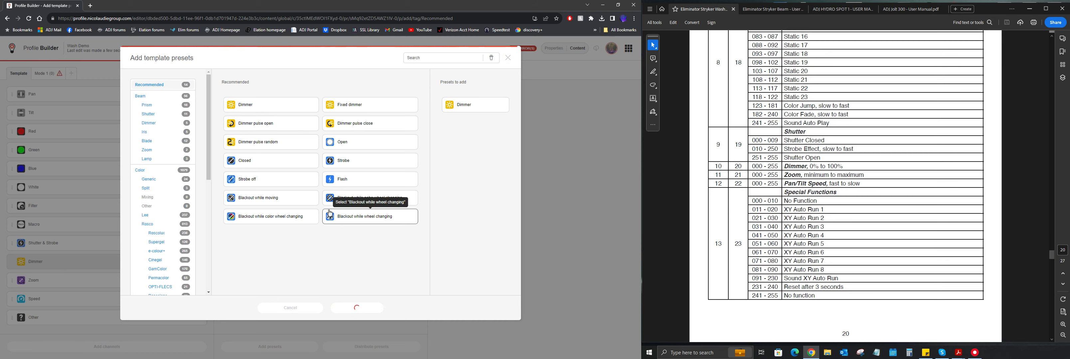
Step: Add the Zoom preset to the Zoom channel
left_click(119, 280)
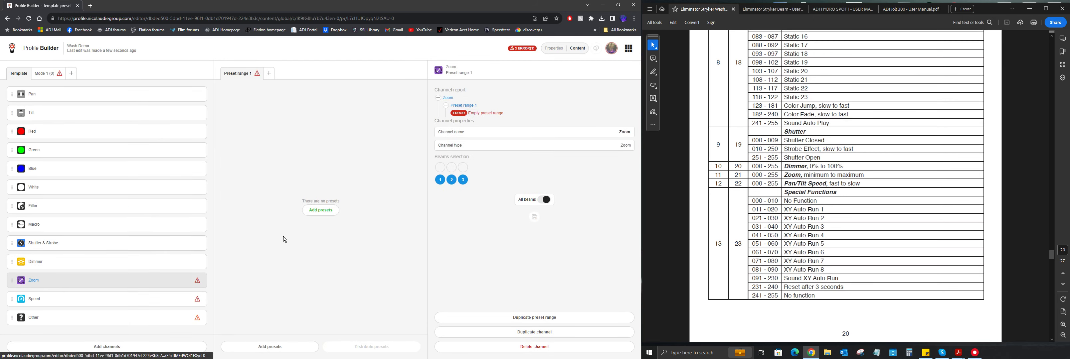
left_click(322, 211)
left_click(290, 108)
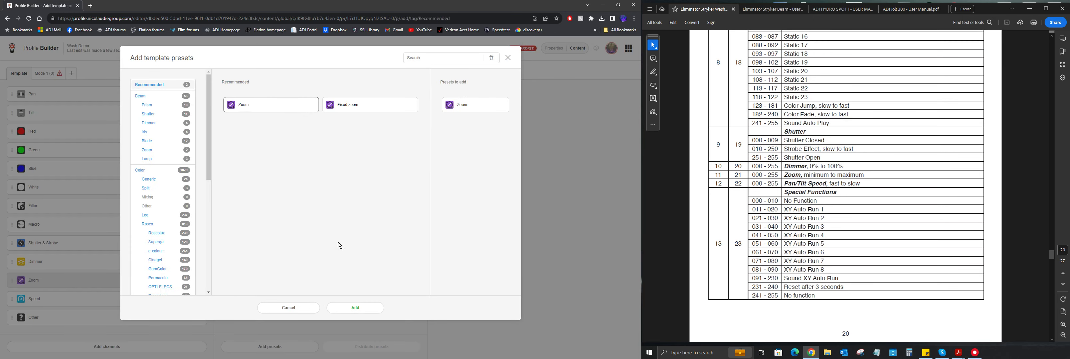
left_click(356, 308)
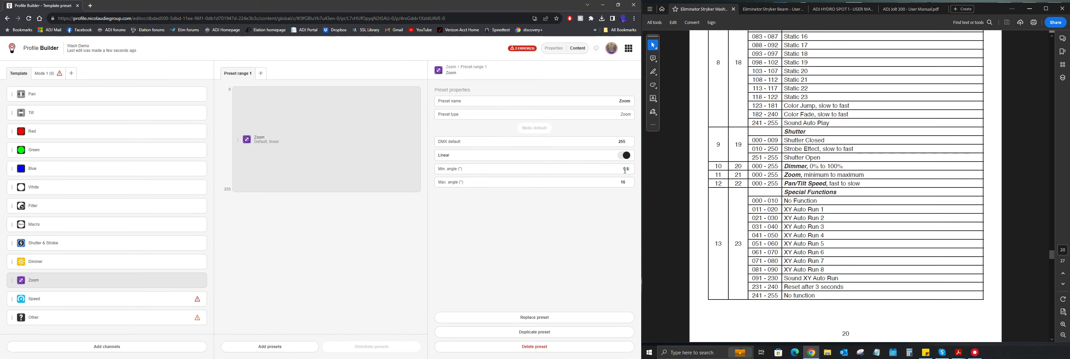
Step: Set the Zoom preset's minimum angle to 6 degrees and its maximum angle to 50 degrees
type("6")
key("BackSpace")
key("BackSpace")
key("BackSpace")
left_click(628, 216)
left_click(628, 216)
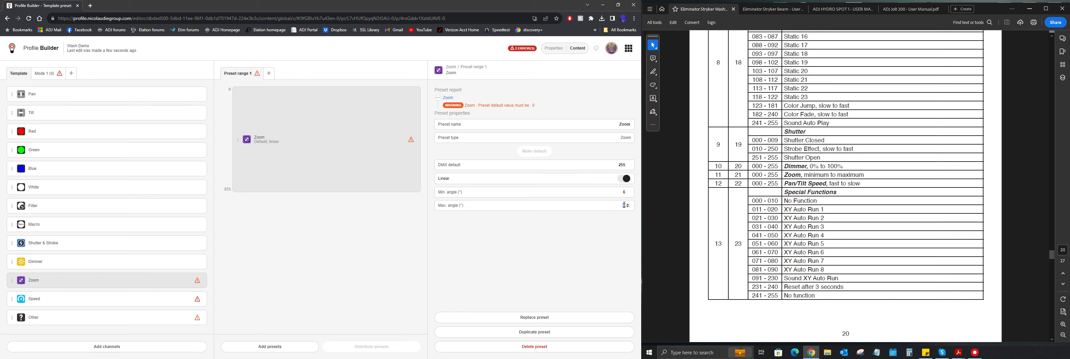
key("BackSpace")
left_click(630, 207)
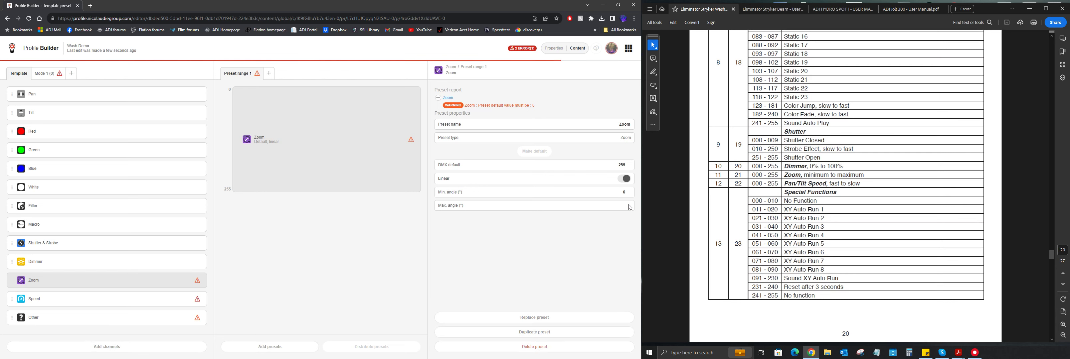
left_click(630, 207)
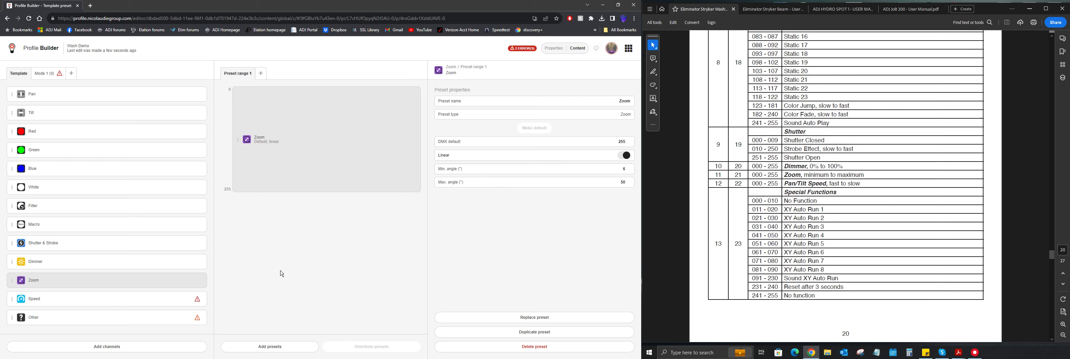
Step: Select the Speed preset for the Speed channel
left_click(116, 304)
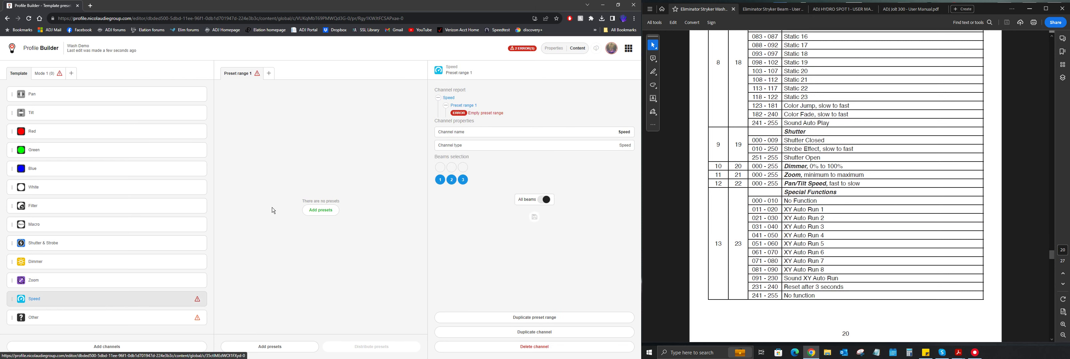
left_click(319, 209)
left_click(291, 105)
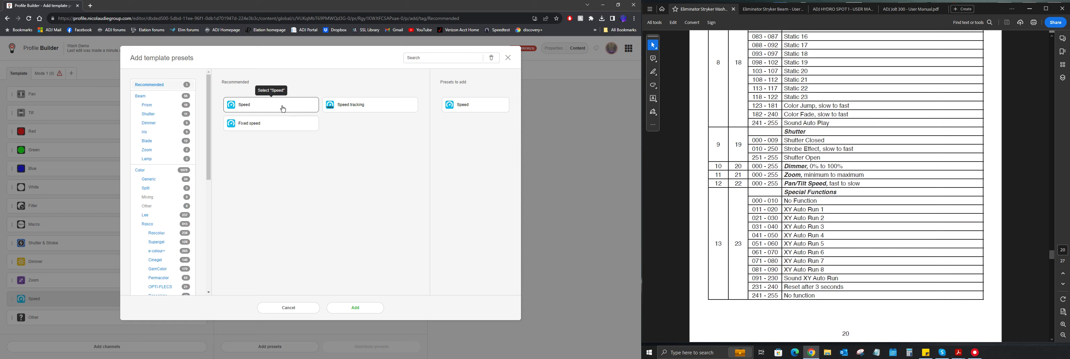
Step: Try selecting several extra copies of the Speed preset and remove the duplicates from the selection
left_click(248, 110)
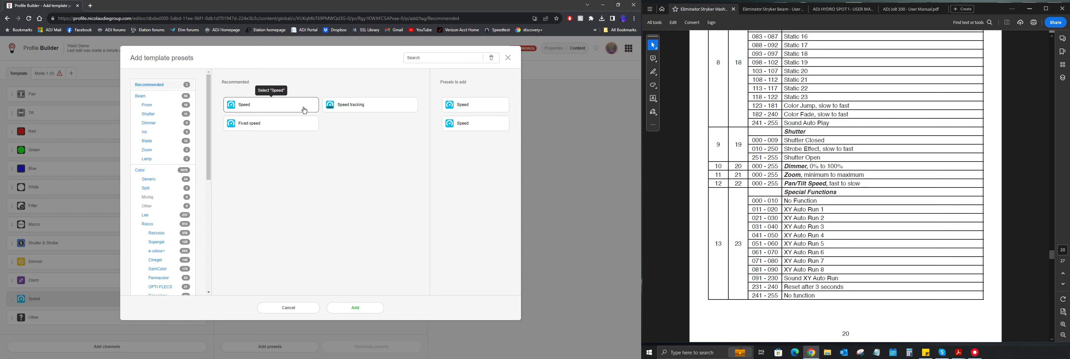
left_click(465, 125)
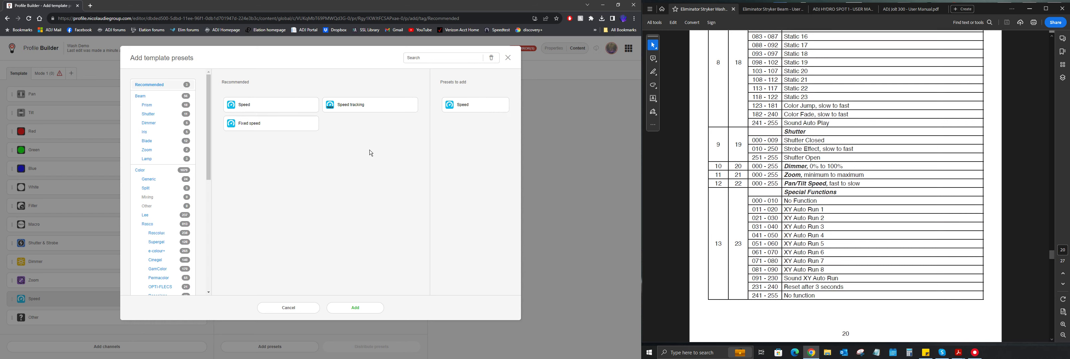
left_click(293, 105)
left_click(293, 106)
left_click(293, 105)
left_click(293, 106)
left_click(473, 179)
left_click(474, 161)
left_click(475, 142)
left_click(474, 124)
Step: Add the single selected Speed preset to the Speed channel and revisit the Macro channel's presets
left_click(356, 308)
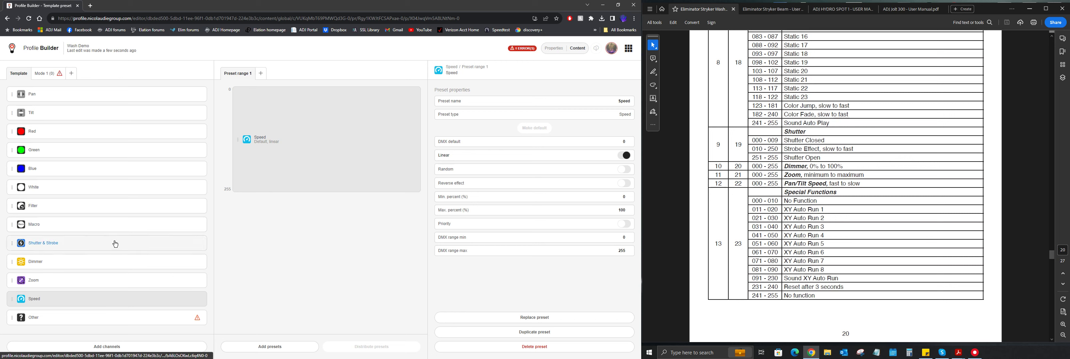
left_click(86, 227)
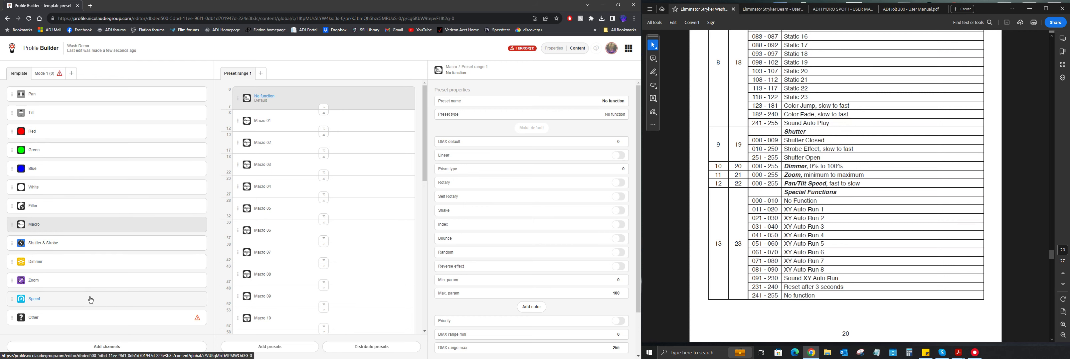
Step: Rename the Other channel as Special Functions
left_click(90, 318)
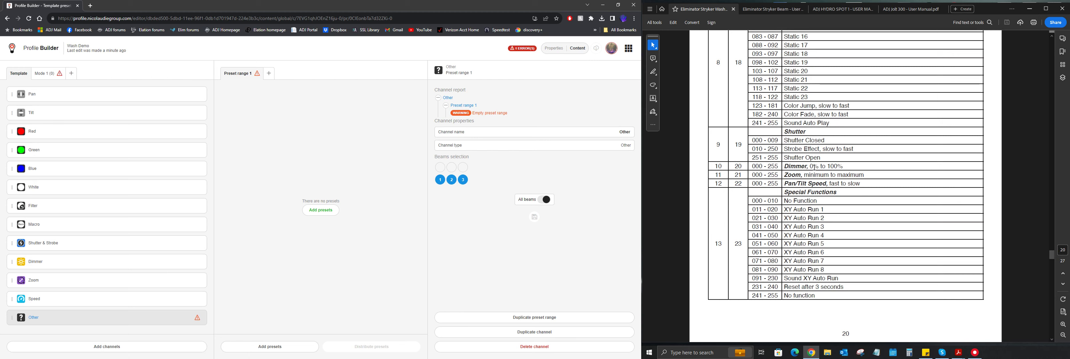
left_click(625, 132)
type("Special")
key("Return")
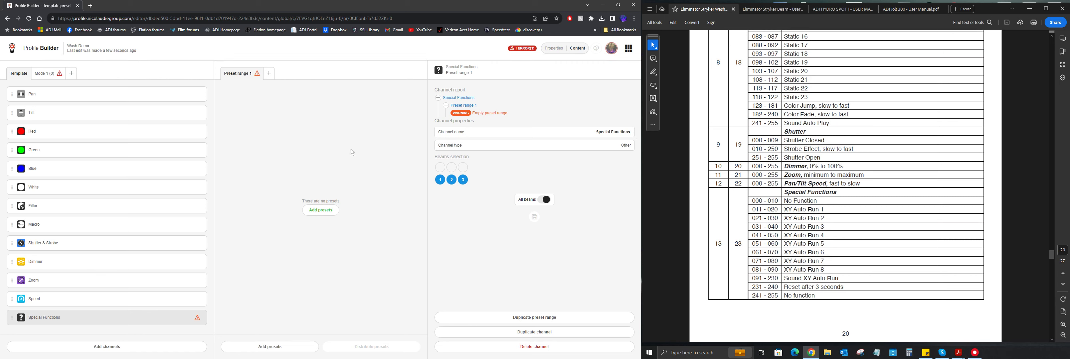
Step: Add the presets No function, Mode auto, Music hp, Reset and a second No function to the Special Functions channel
scroll(815, 228, "down", 1)
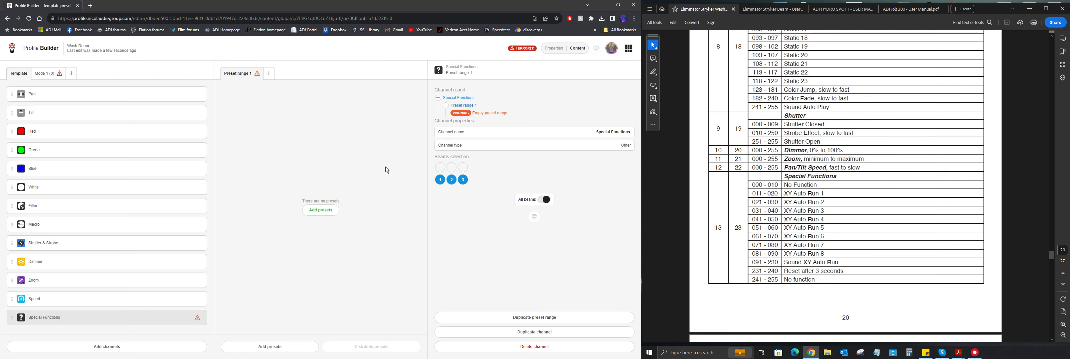
left_click(321, 211)
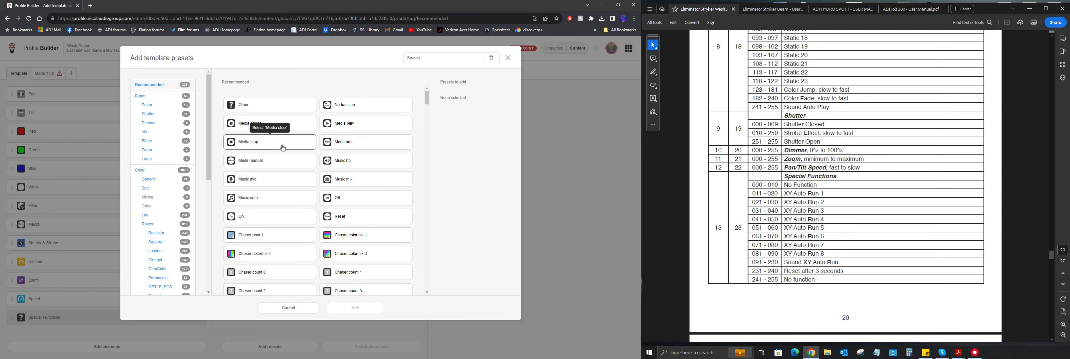
left_click(352, 107)
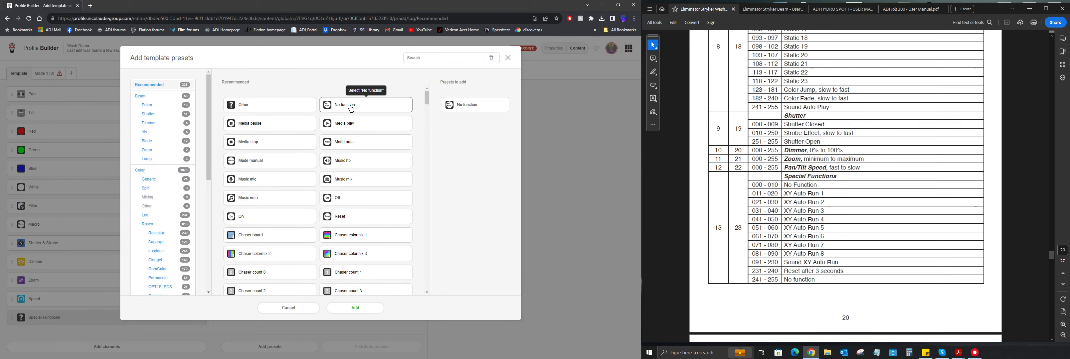
left_click(356, 144)
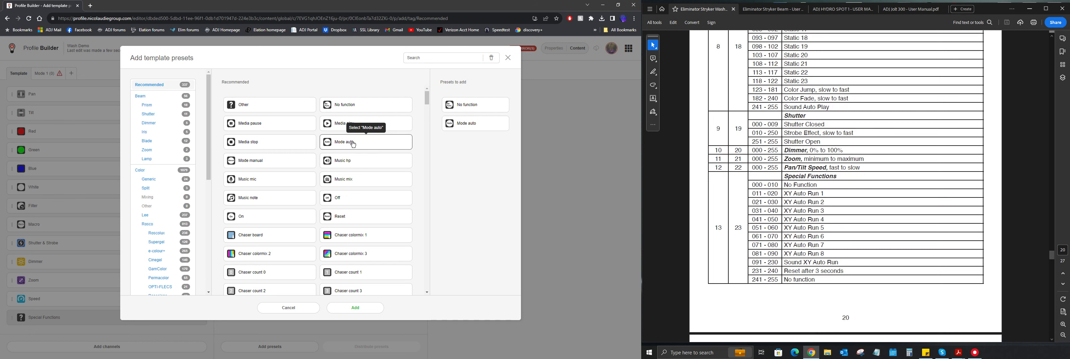
left_click(340, 162)
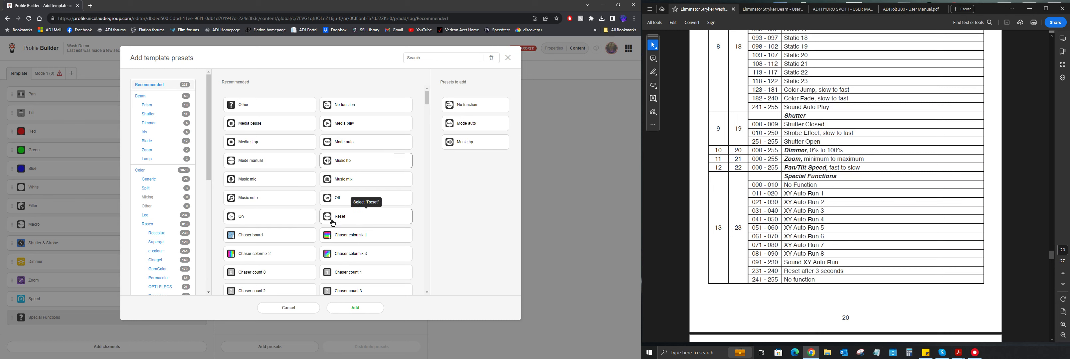
left_click(320, 219)
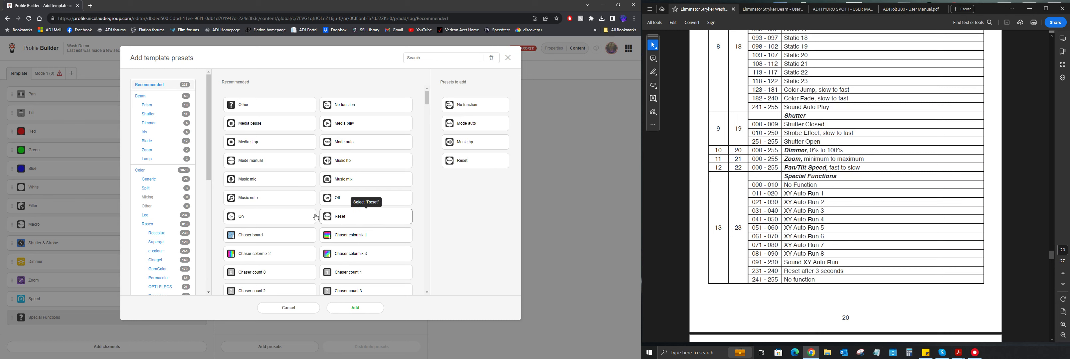
left_click(359, 107)
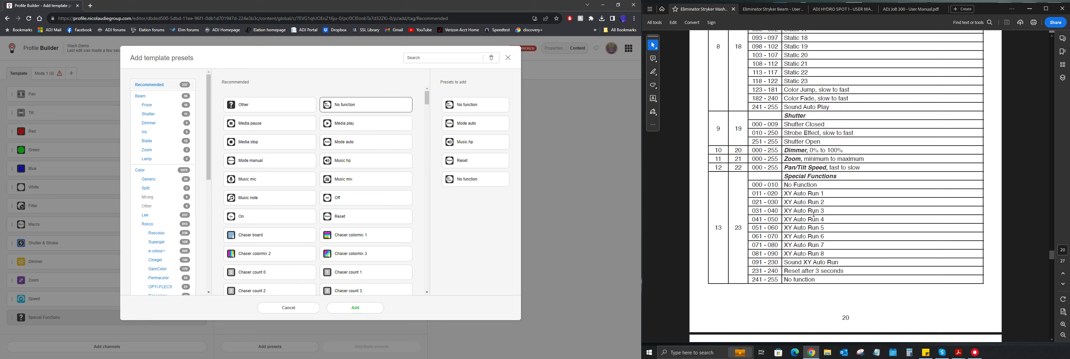
left_click(355, 308)
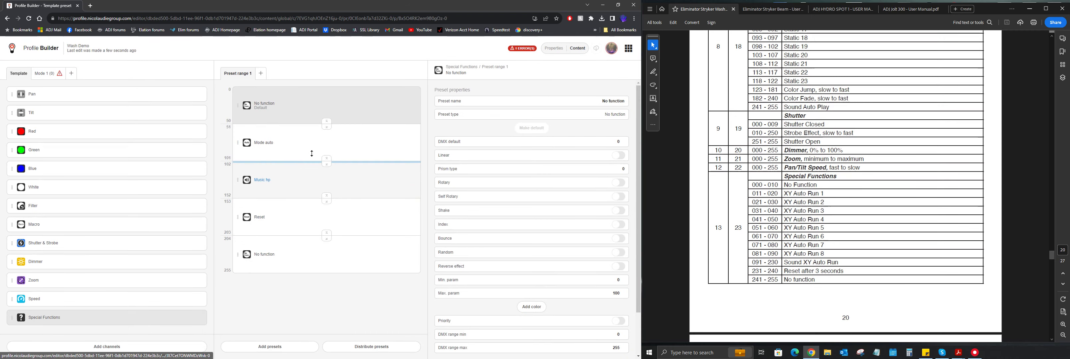
Step: Set the upper DMX limits of the first No function preset to 10 and of Mode auto to 90
double_click(227, 120)
type("10")
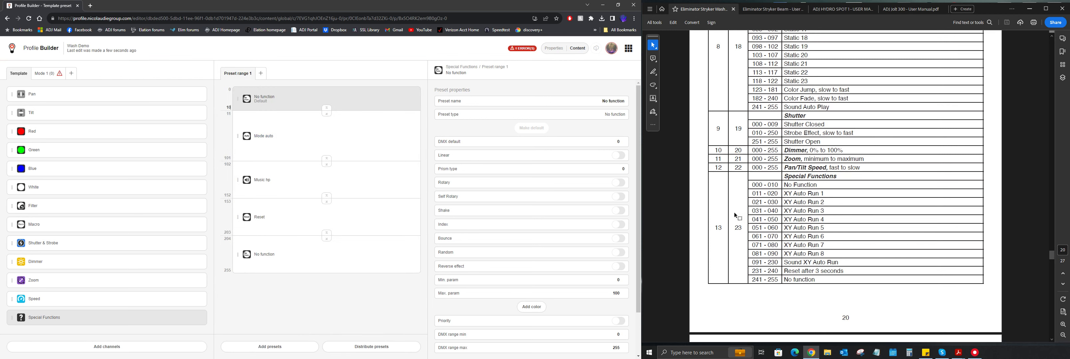
double_click(230, 158)
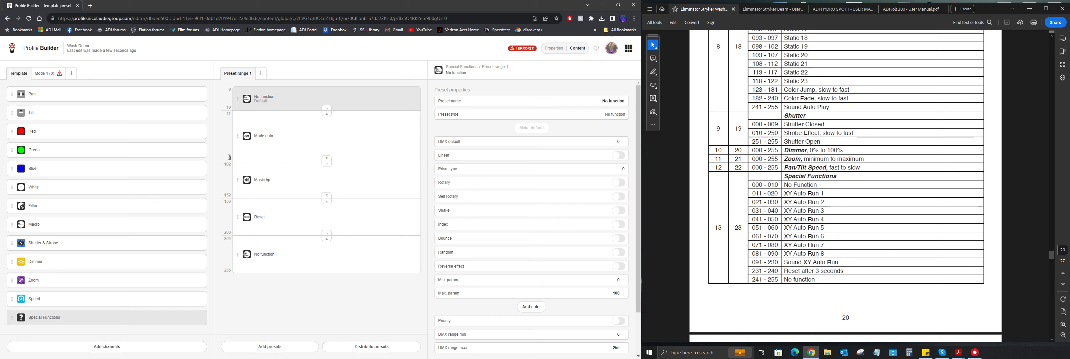
type("90")
key("Return")
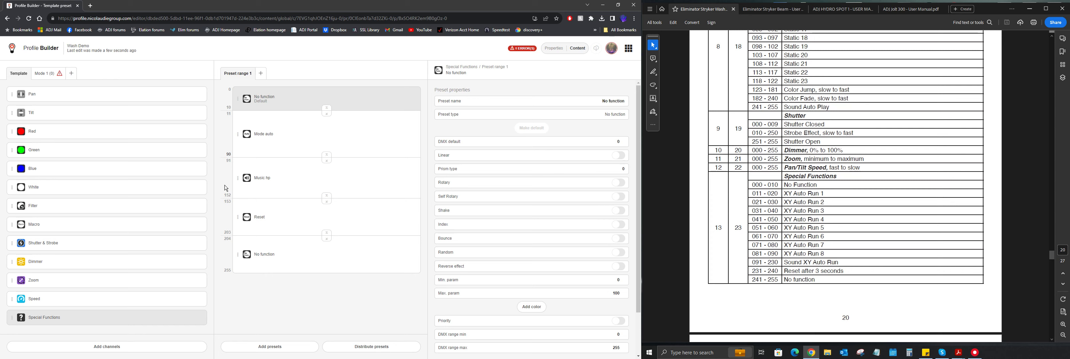
Step: Set the upper DMX limits of Music hp to 230 and of Reset to 240 in the Special Functions channel
double_click(227, 194)
type("230")
key("Return")
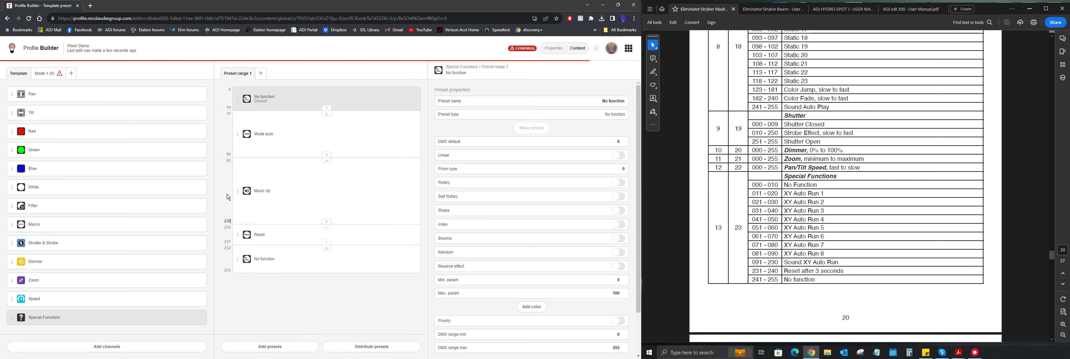
double_click(227, 241)
type("24")
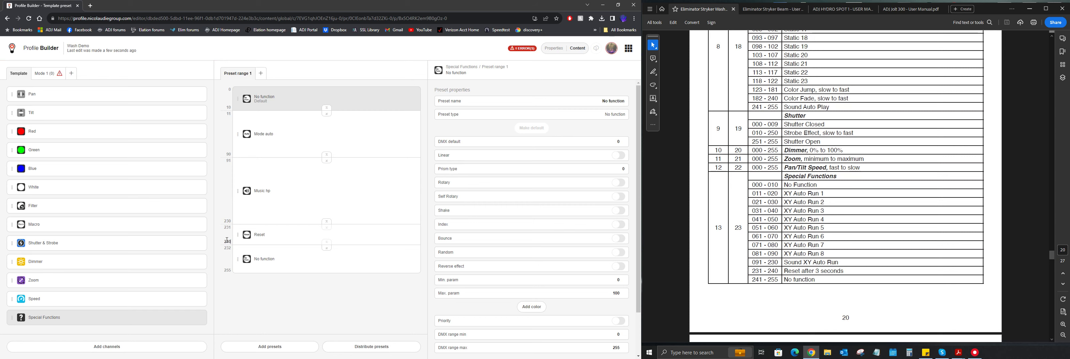
type("0")
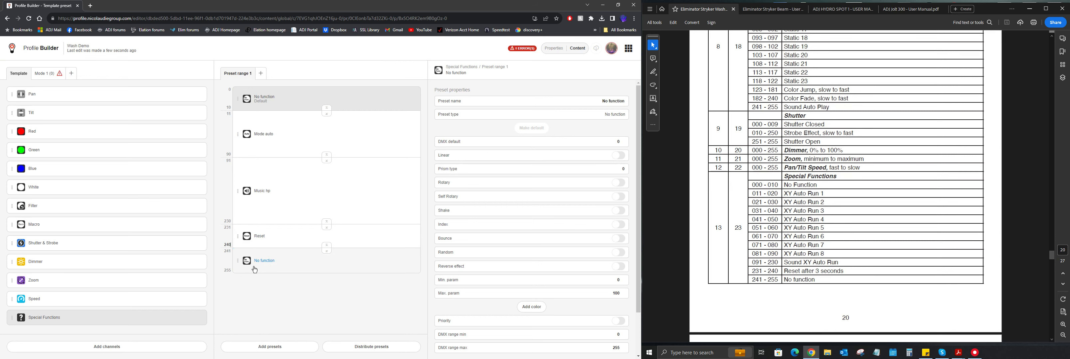
left_click(319, 263)
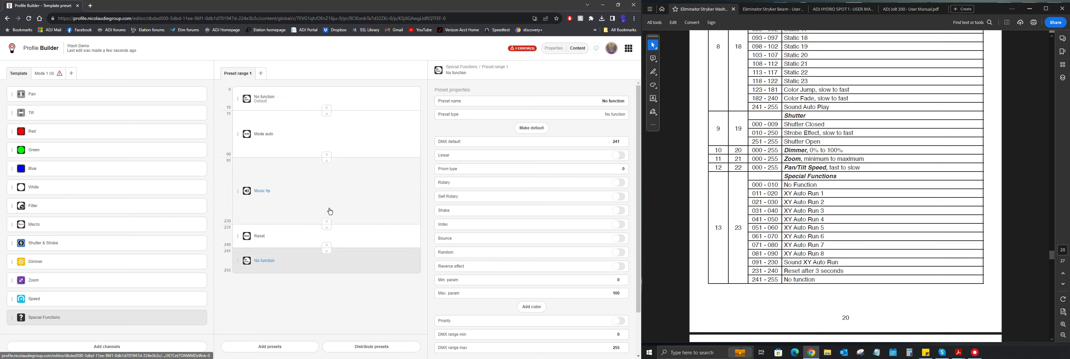
left_click(383, 206)
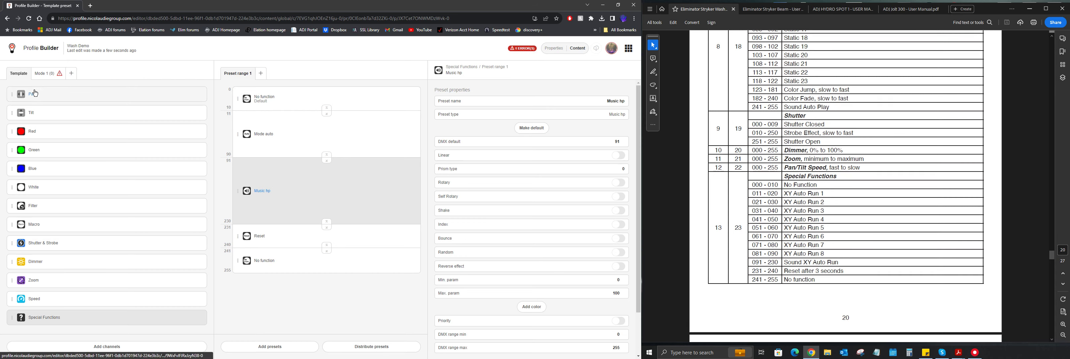
Step: Add all template channels to Mode 1 in their template order, consulting the manual's 13-channel DMX traits
left_click(22, 73)
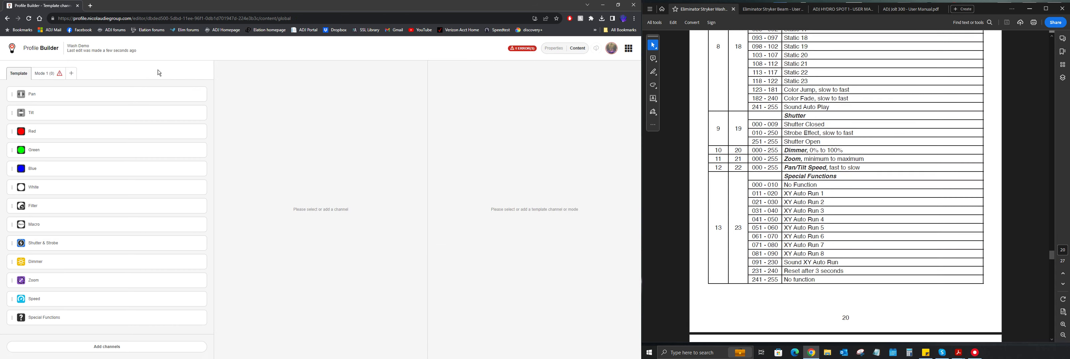
left_click(49, 74)
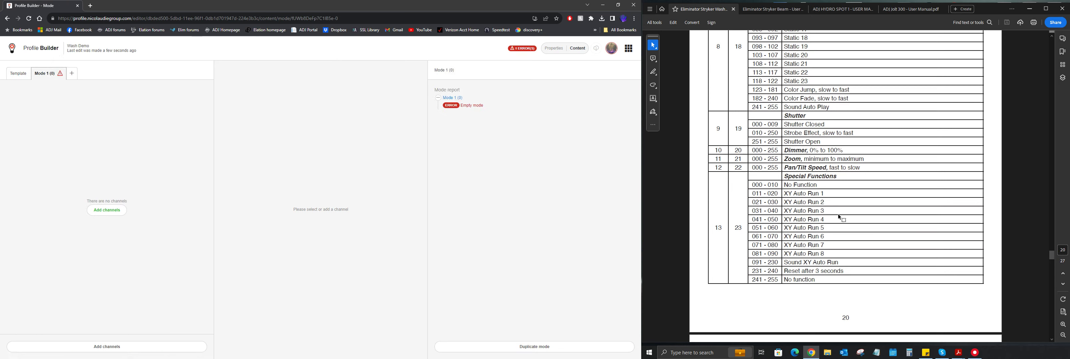
scroll(894, 202, "up", 8)
scroll(890, 199, "up", 8)
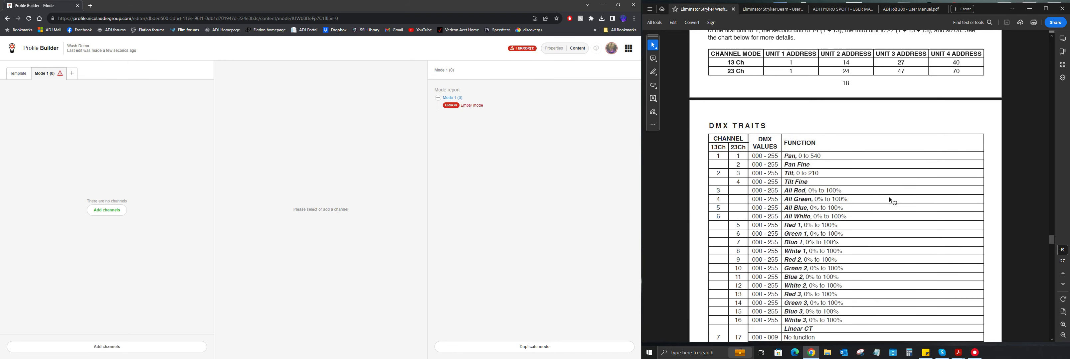
scroll(890, 201, "down", 1)
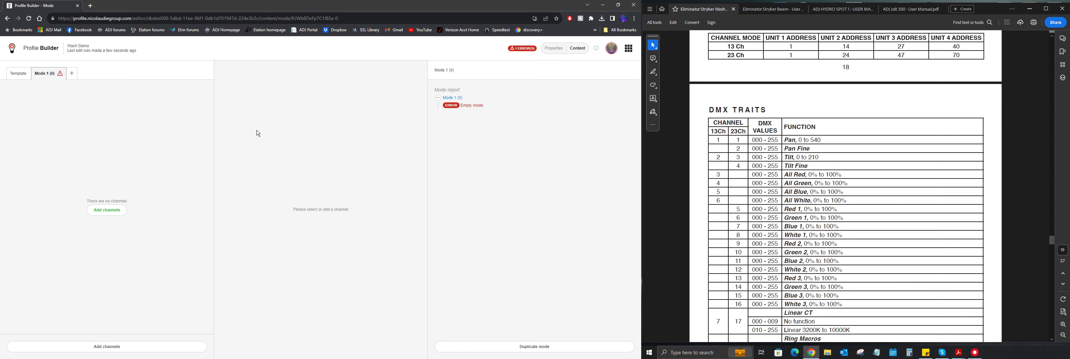
left_click(107, 211)
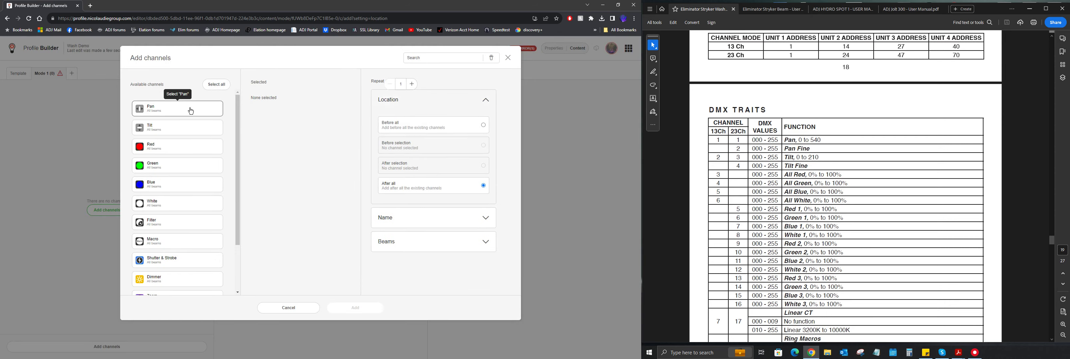
left_click(217, 84)
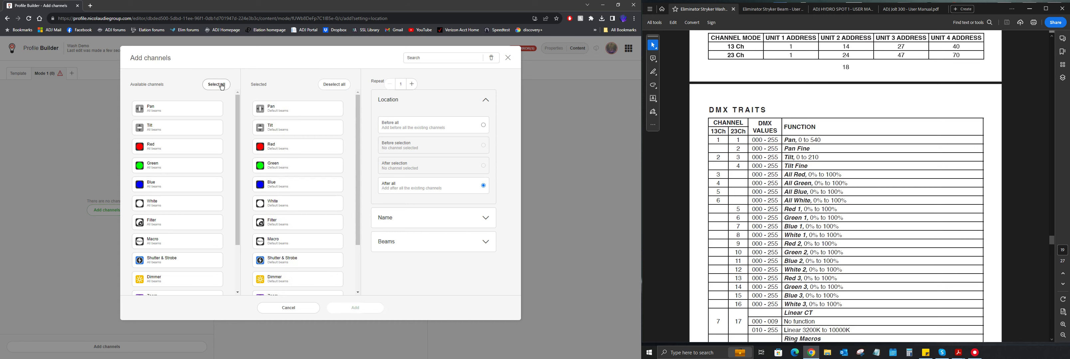
scroll(302, 167, "down", 2)
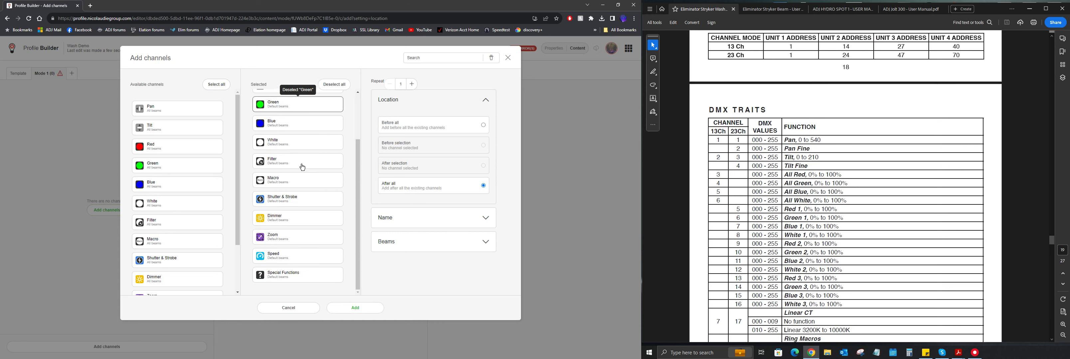
left_click(367, 309)
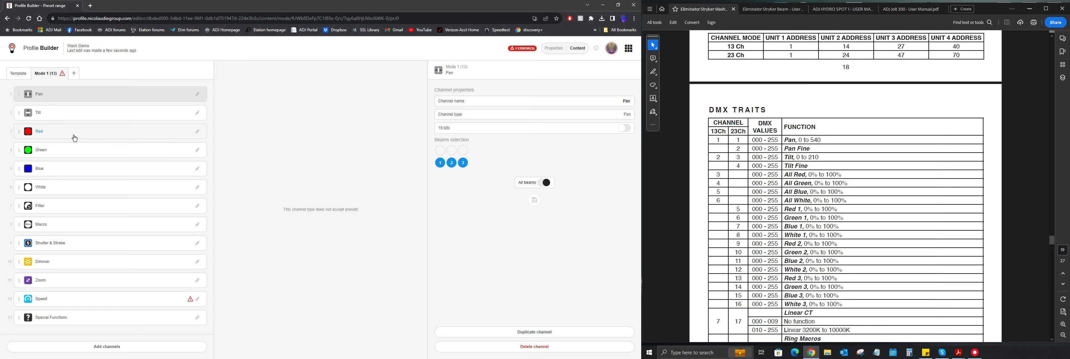
Step: Set Pan as the target of the Speed preset in Mode 1's Speed channel
mouse_move(189, 303)
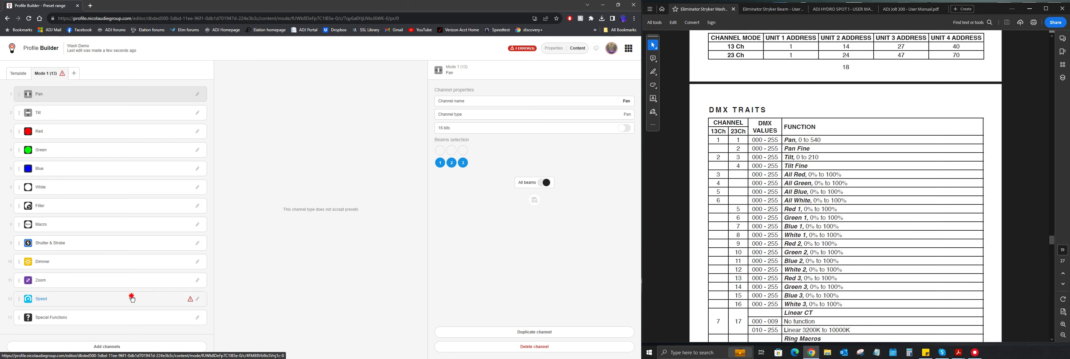
left_click(143, 299)
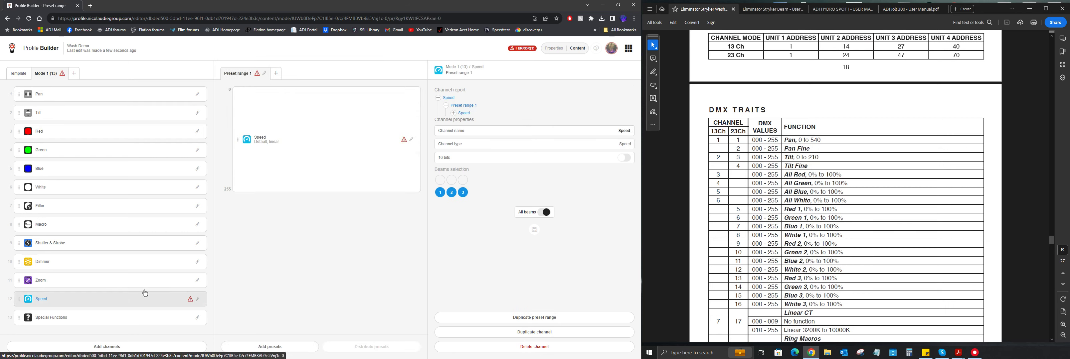
left_click(342, 136)
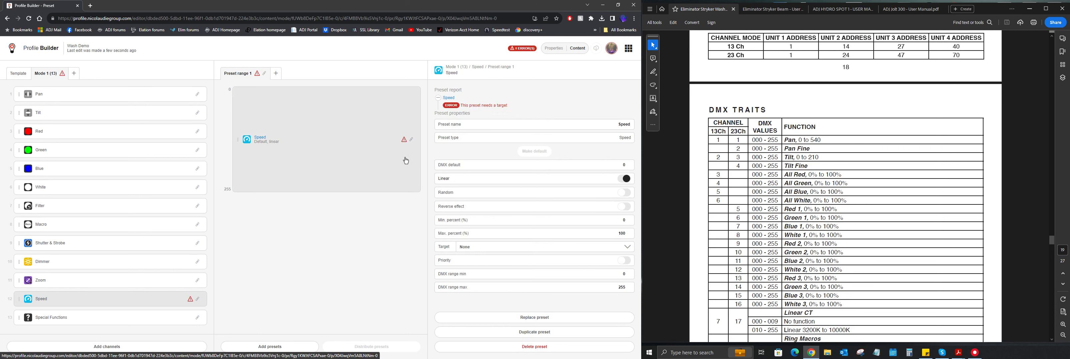
left_click(633, 248)
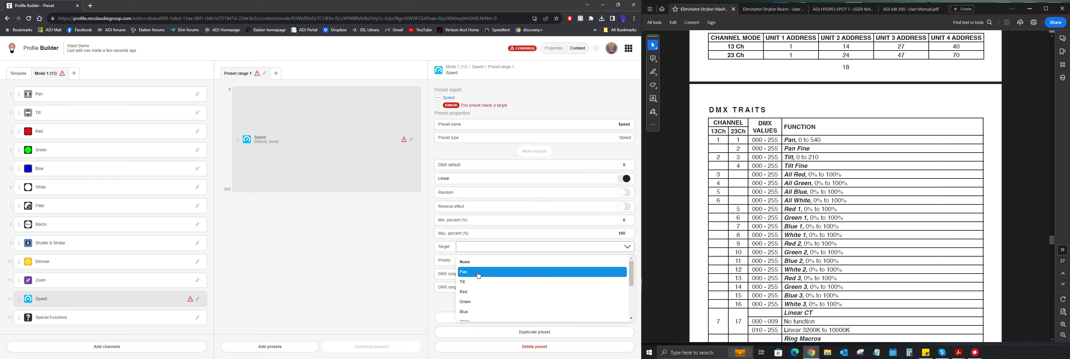
left_click(478, 272)
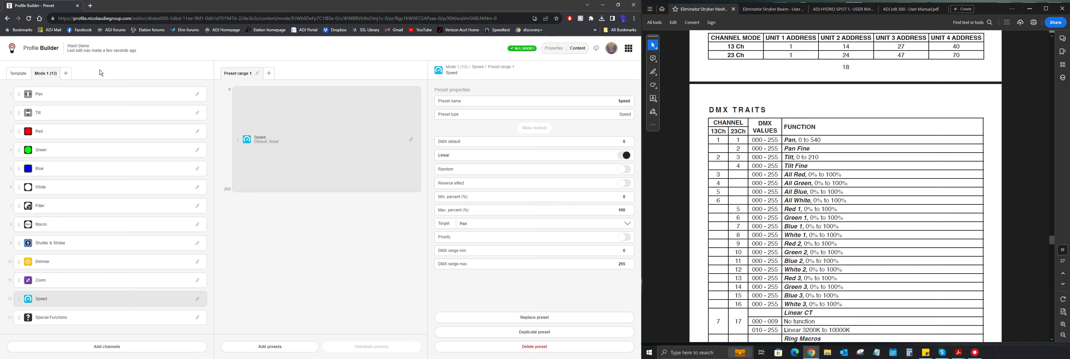
Step: Create a second mode and add the Pan and Tilt channels to it
left_click(66, 75)
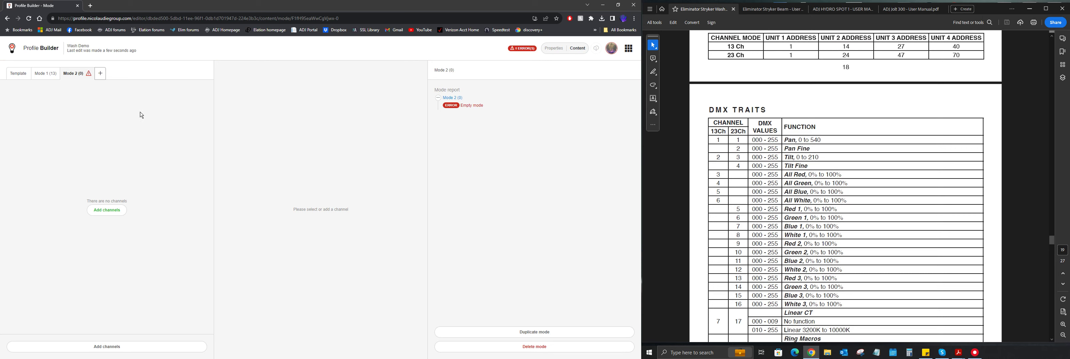
left_click(106, 211)
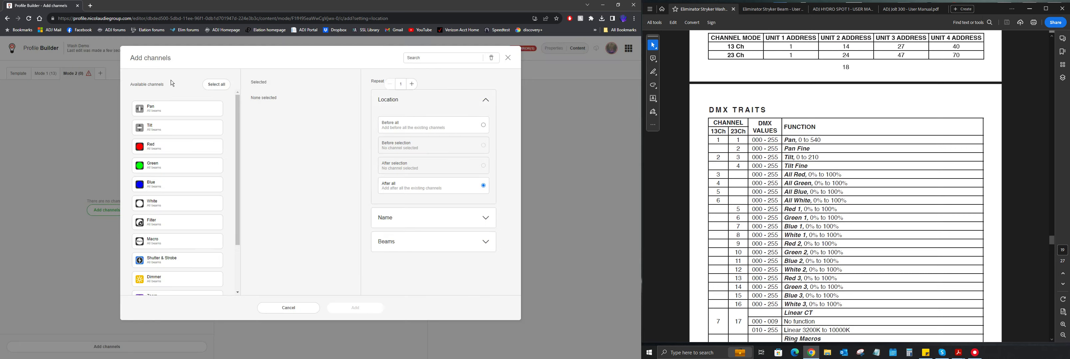
left_click(176, 109)
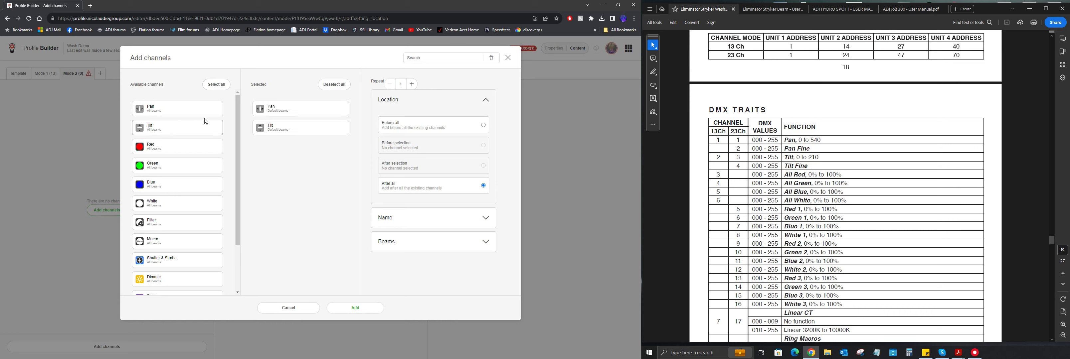
left_click(181, 132)
left_click(355, 308)
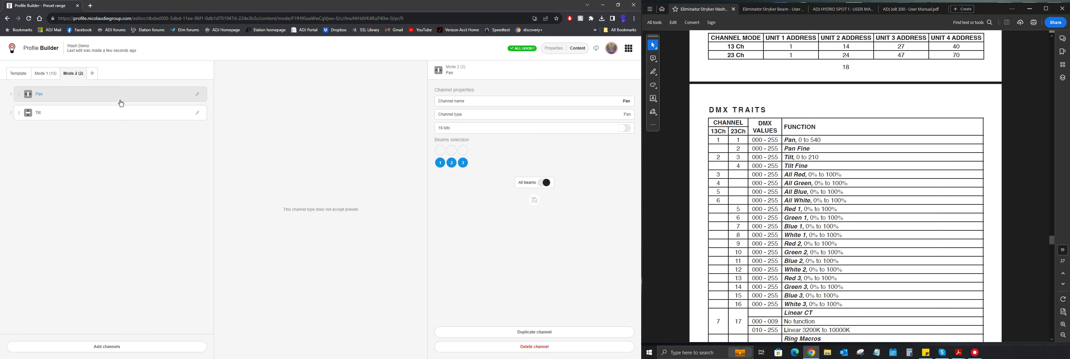
Step: Enable 16 bits for the Pan and Tilt channels in Mode 2
left_click(624, 128)
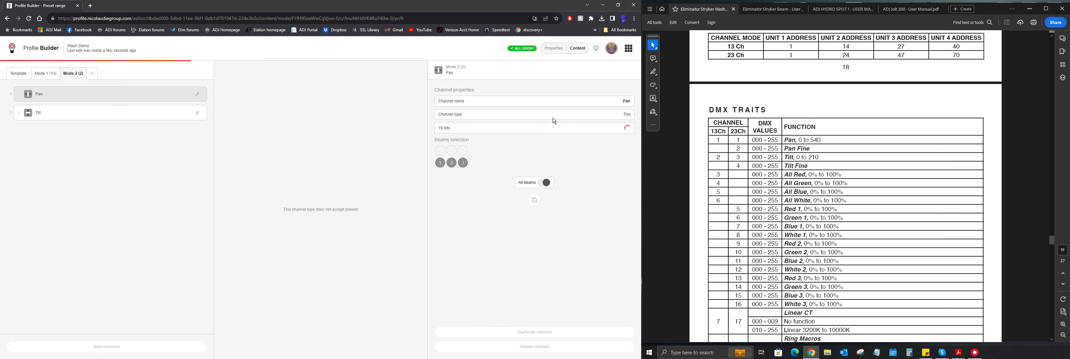
left_click(117, 132)
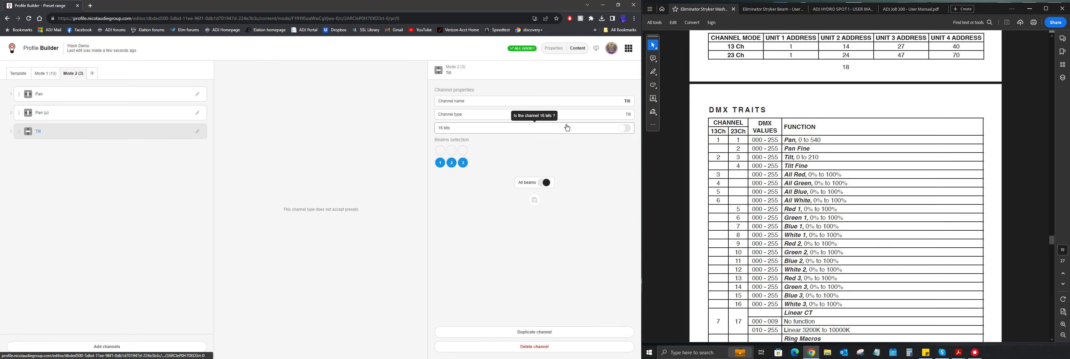
left_click(511, 128)
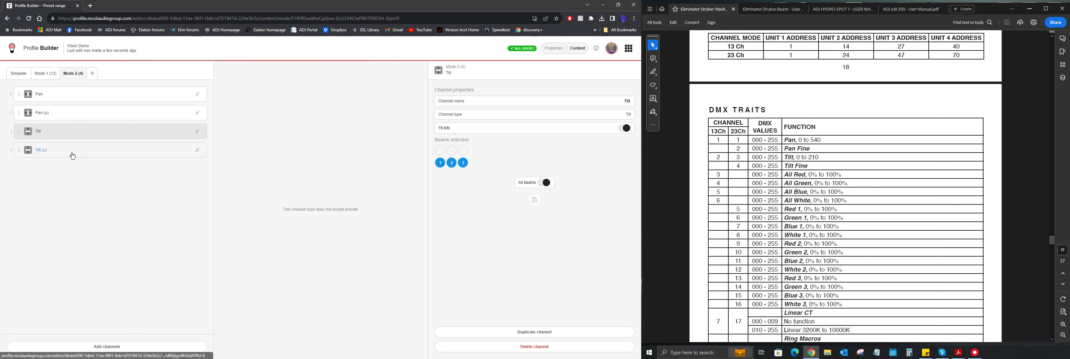
Step: Try moving the fine Pan channel below Tilt in Mode 2, and restore the channel order
left_click_drag(19, 112, 20, 140)
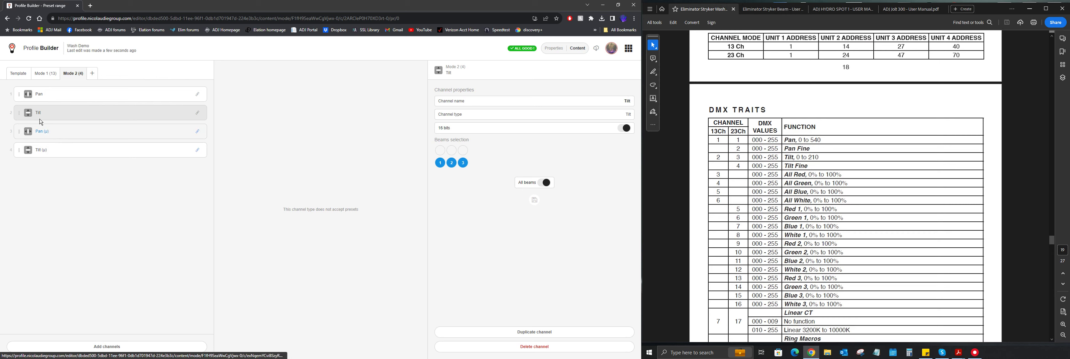
left_click_drag(26, 135, 33, 110)
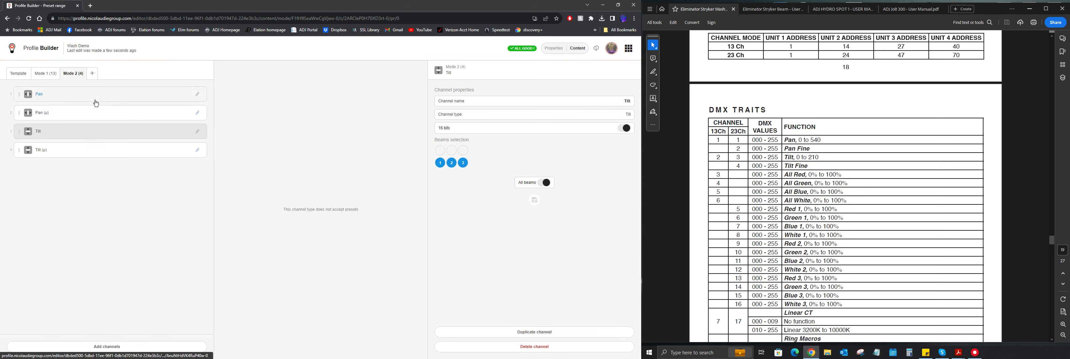
left_click(93, 185)
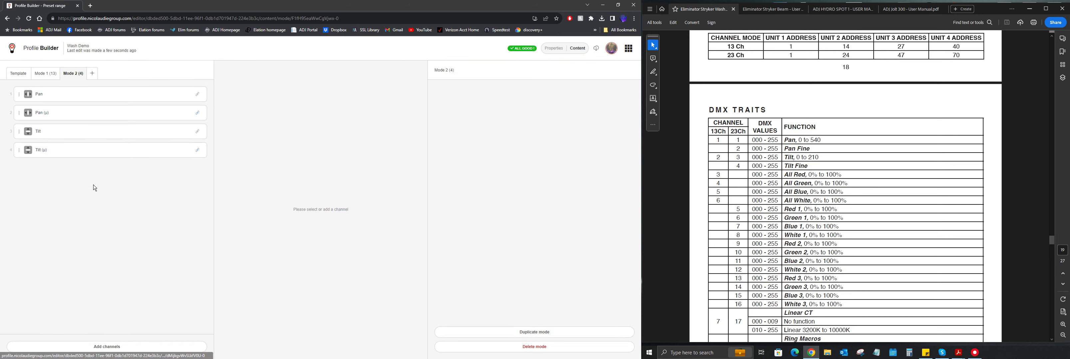
Step: Choose Red, Green, Blue and White as channels for Mode 2, in the order of the manual's 23-channel DMX traits
left_click(107, 347)
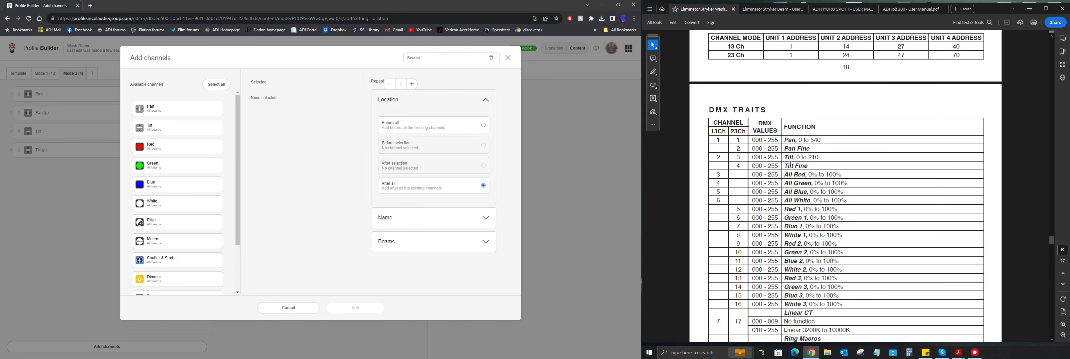
scroll(783, 161, "down", 3)
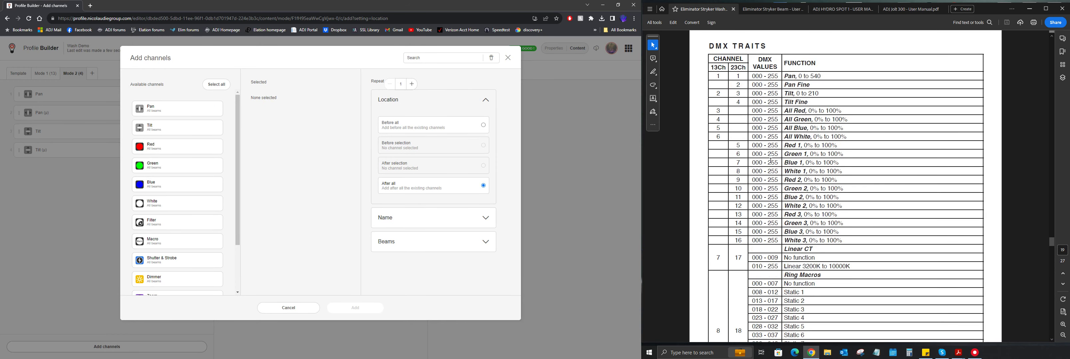
left_click(182, 148)
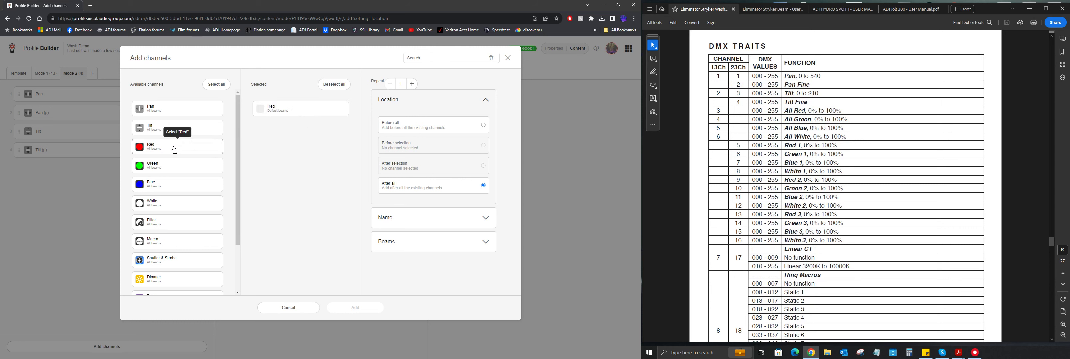
left_click(186, 174)
left_click(185, 189)
left_click(187, 208)
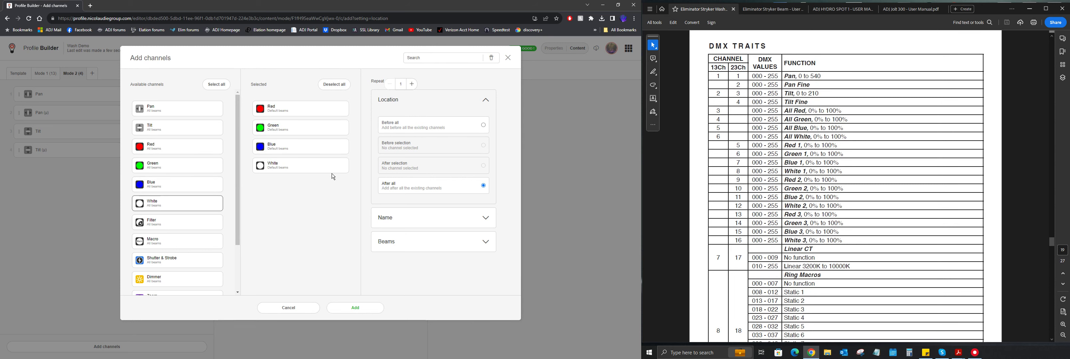
Step: Repeat the chosen color channels 3 times with incremental beams starting from beam 1, and add them after all existing channels
left_click(412, 84)
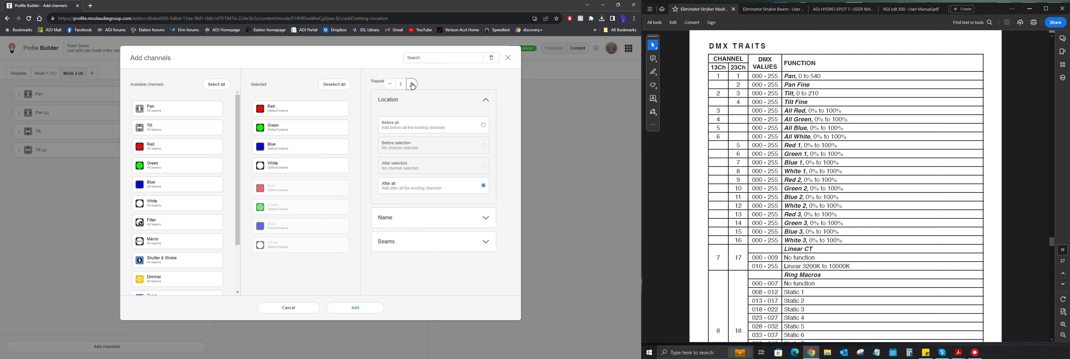
left_click(412, 85)
scroll(308, 173, "down", 2)
left_click(489, 245)
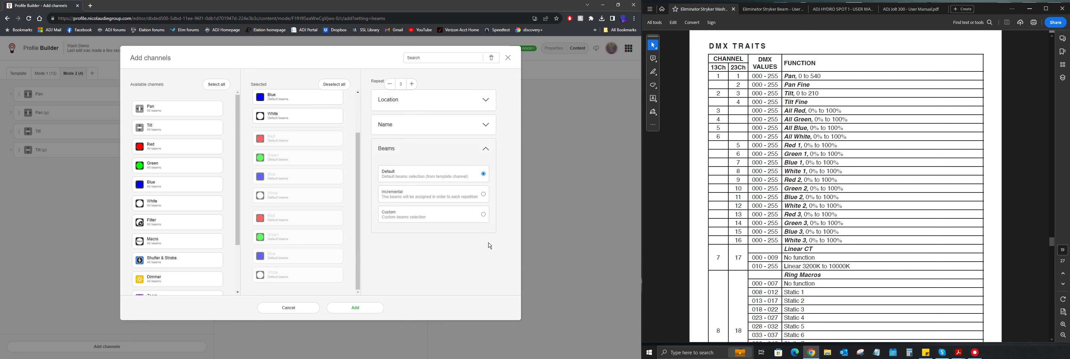
left_click(483, 193)
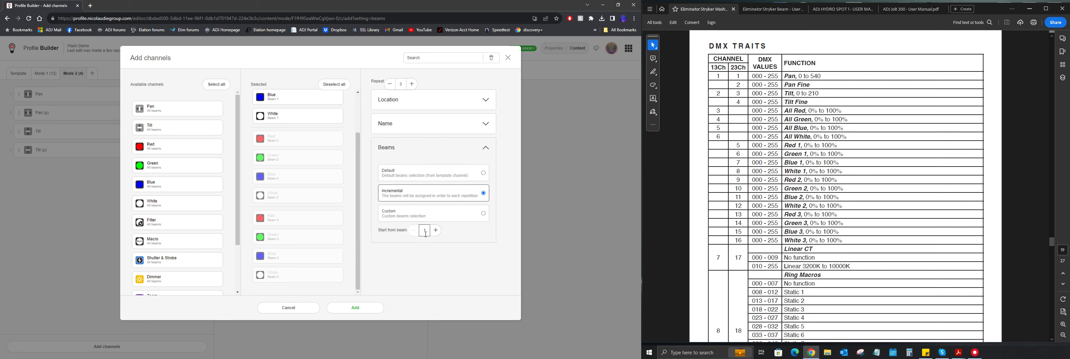
scroll(345, 186, "up", 2)
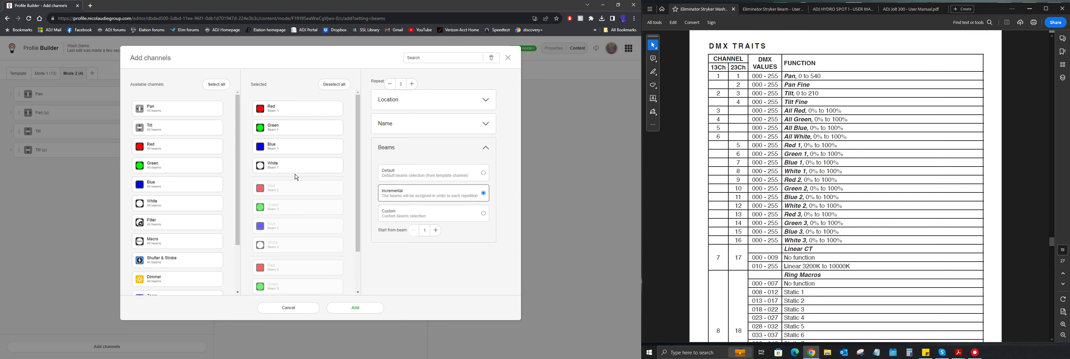
scroll(296, 177, "down", 1)
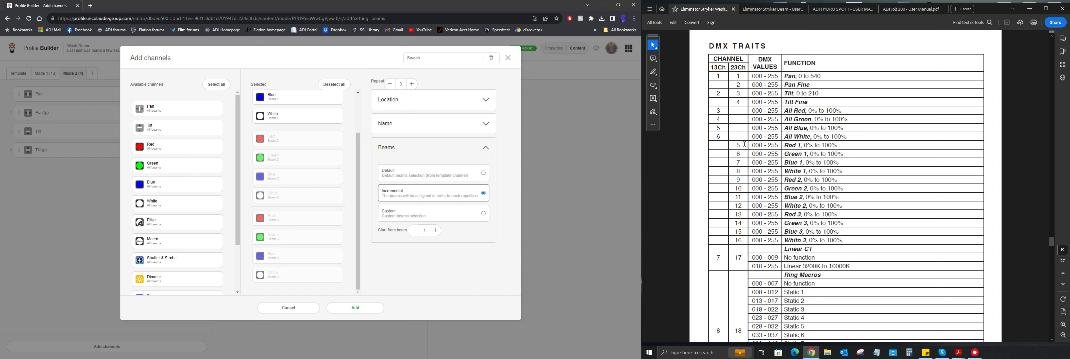
left_click(355, 307)
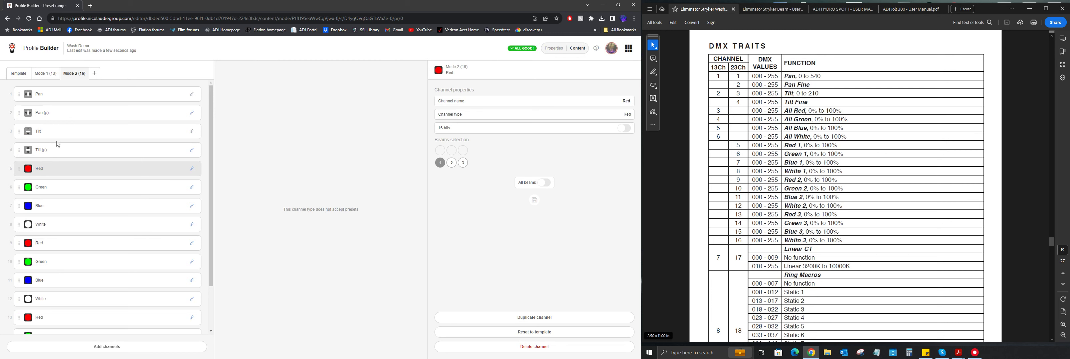
scroll(57, 141, "down", 1)
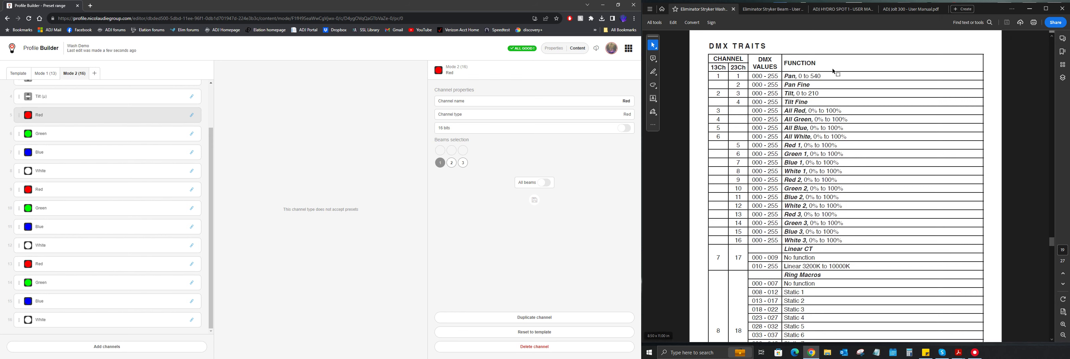
left_click(899, 12)
left_click(843, 9)
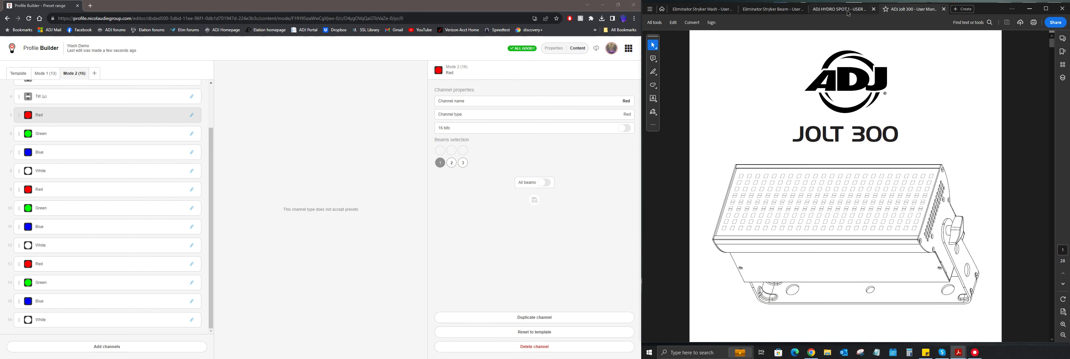
left_click(781, 13)
left_click(709, 13)
Step: Add the Filter, Macro, Shutter & Strobe, Dimmer, Zoom, Speed and Special Functions channels after all existing channels in Mode 2
scroll(831, 171, "down", 2)
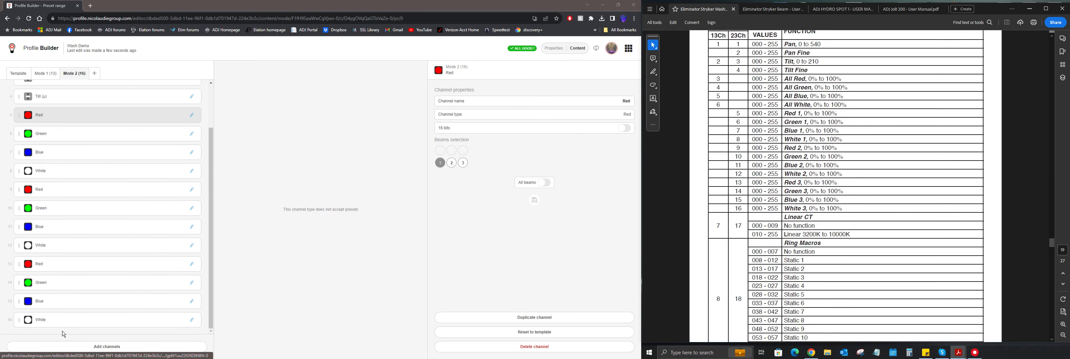
left_click(90, 347)
scroll(185, 171, "down", 2)
left_click(180, 166)
left_click(183, 181)
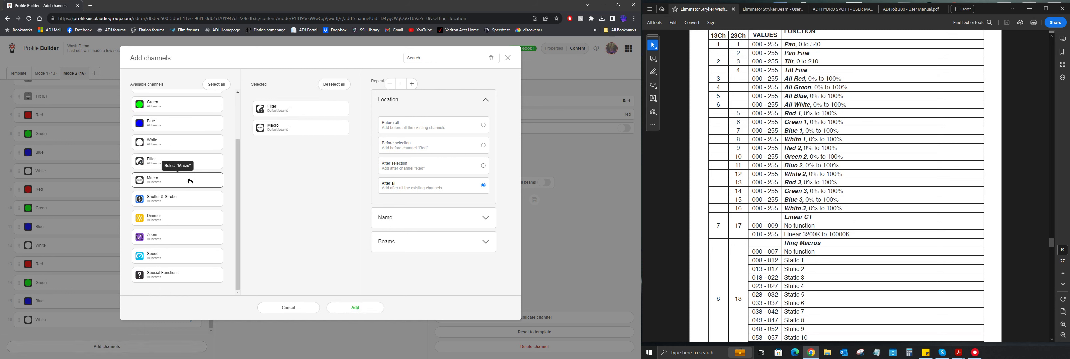
left_click(190, 198)
left_click(186, 219)
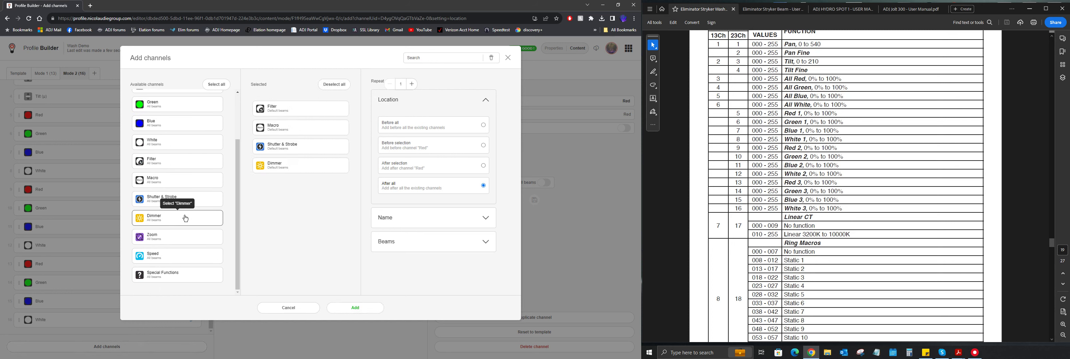
left_click(183, 238)
left_click(180, 256)
left_click(179, 275)
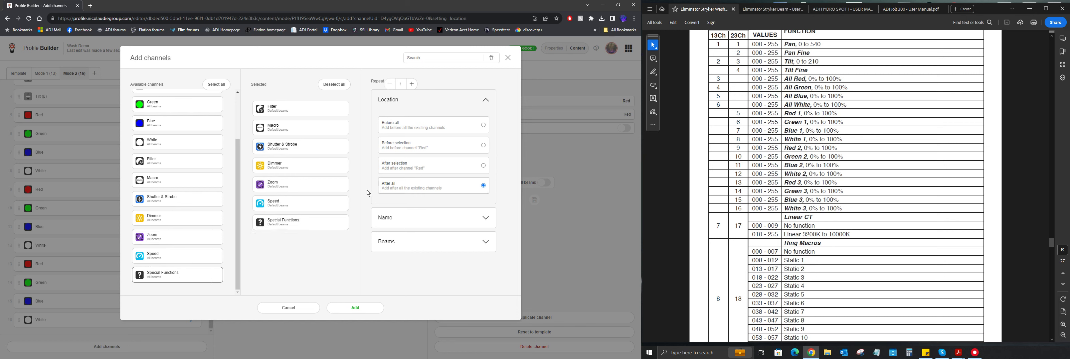
left_click(355, 308)
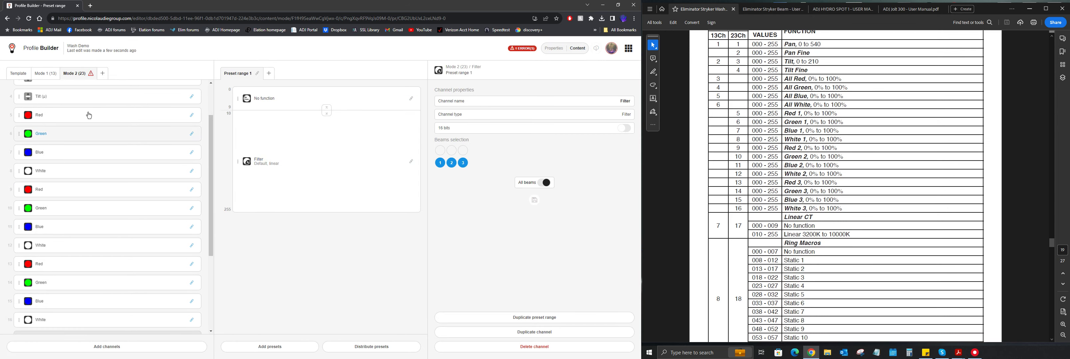
Step: Set Pan as the target of the Speed preset in Mode 2's Speed channel
scroll(118, 152, "down", 3)
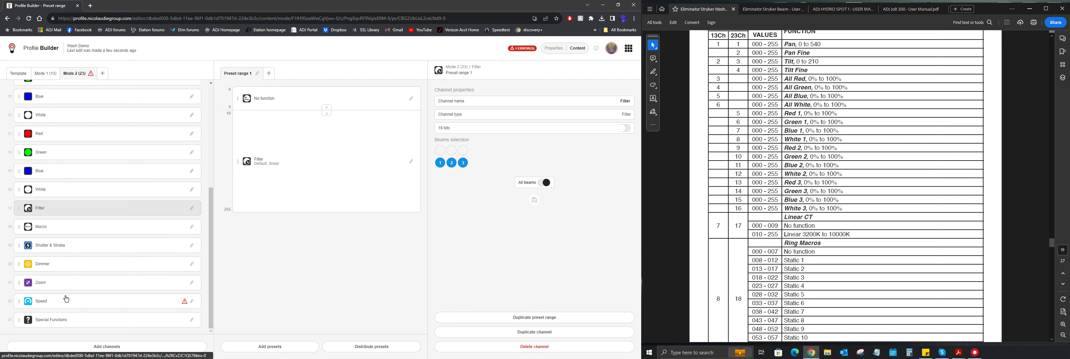
left_click(67, 302)
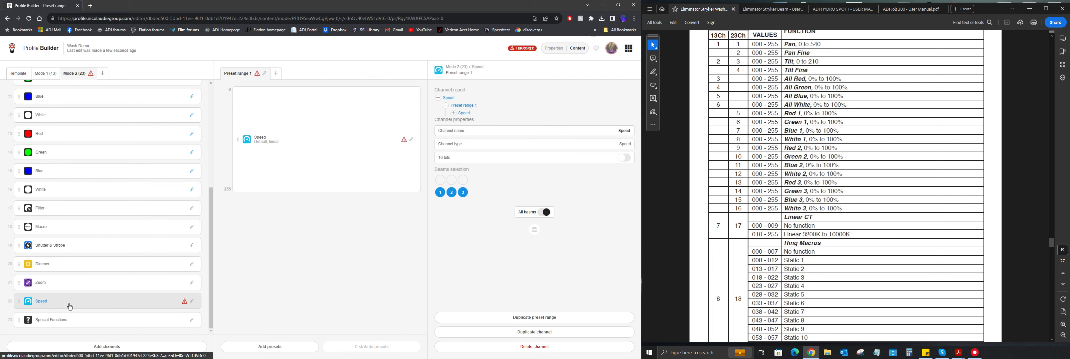
left_click(327, 143)
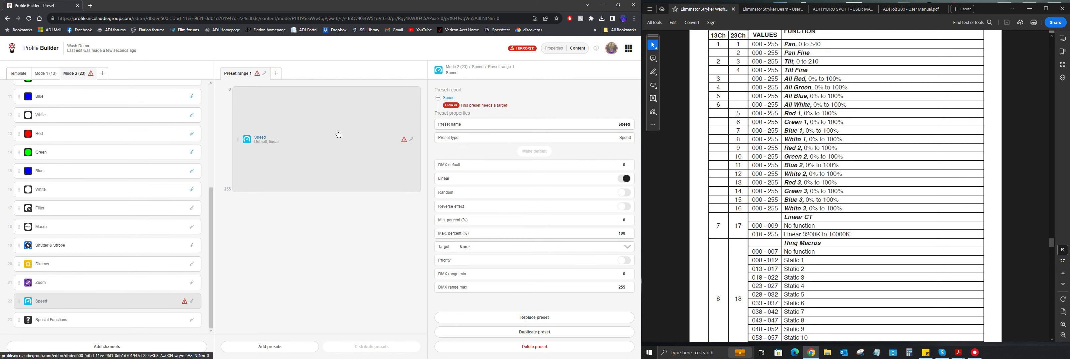
left_click(501, 245)
left_click(482, 275)
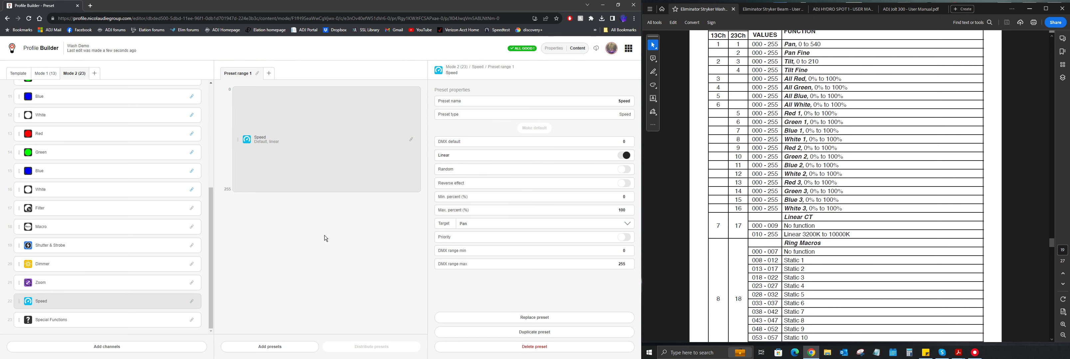
left_click(145, 68)
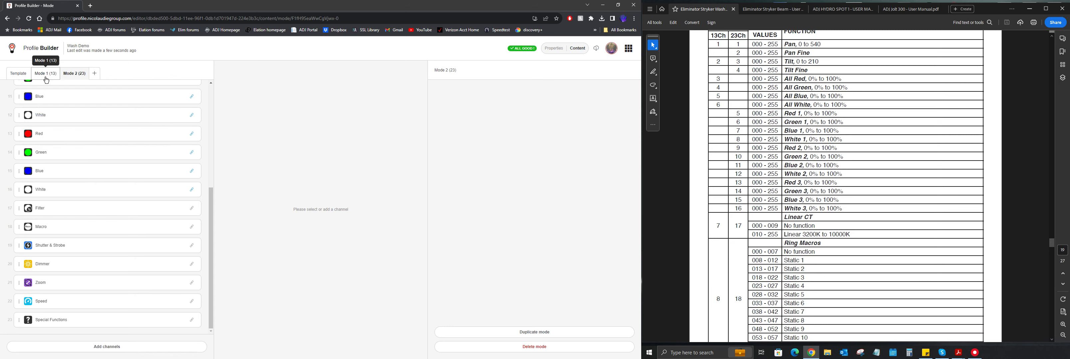
Step: Check the profile's error report from the template, and view the Sharing & permissions section of the profile properties
left_click(26, 74)
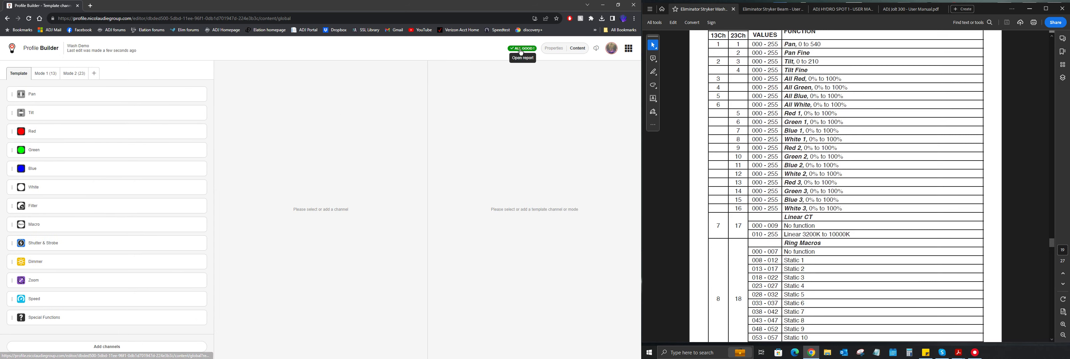
left_click(522, 48)
left_click(473, 59)
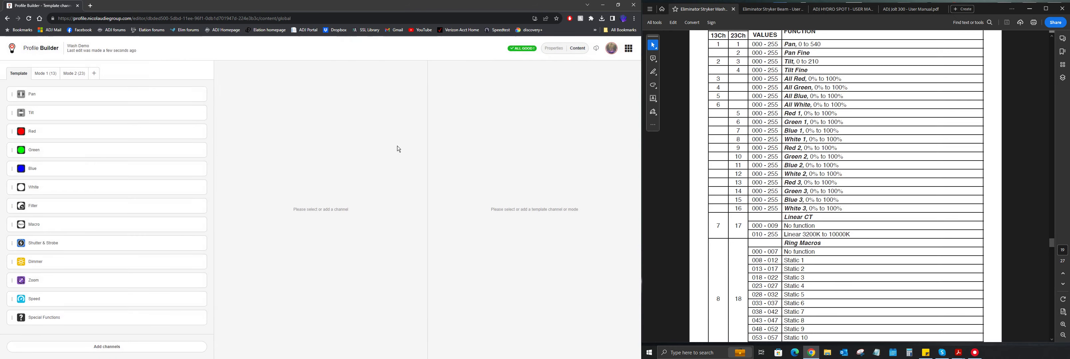
left_click(547, 50)
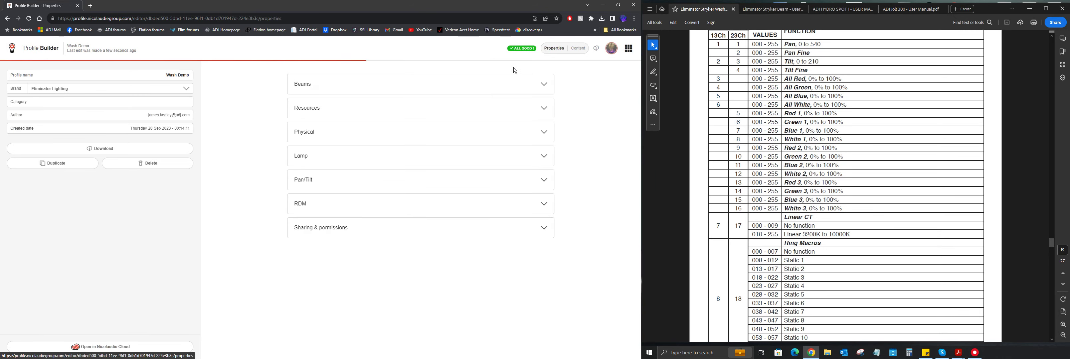
left_click(544, 228)
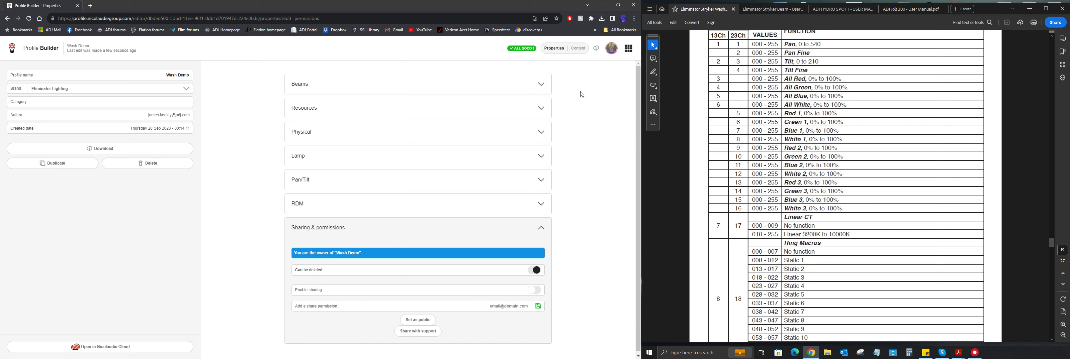
Step: Switch to the Nicolaudie Cloud portal and open its list of profiles
left_click(629, 49)
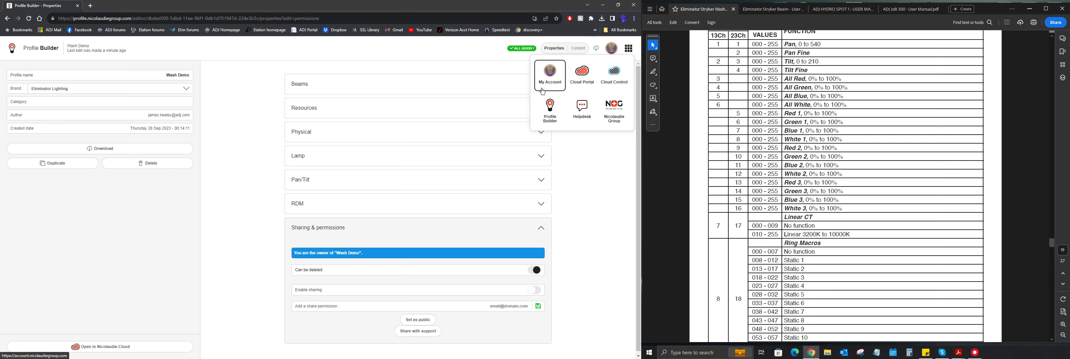
left_click(582, 80)
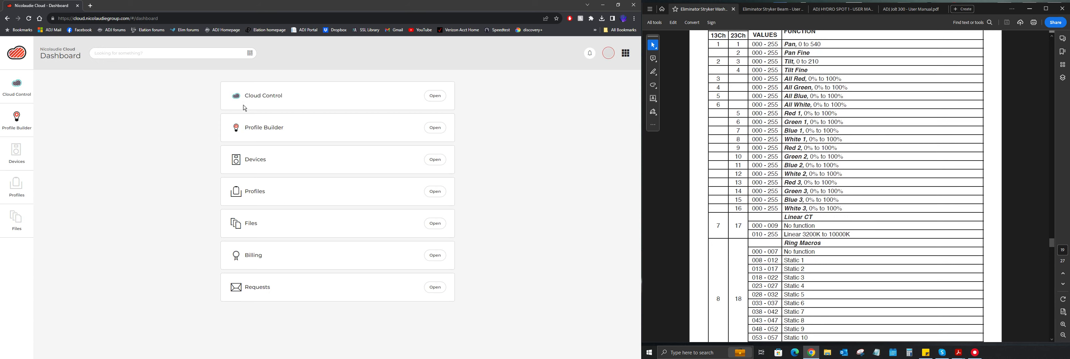
left_click(435, 191)
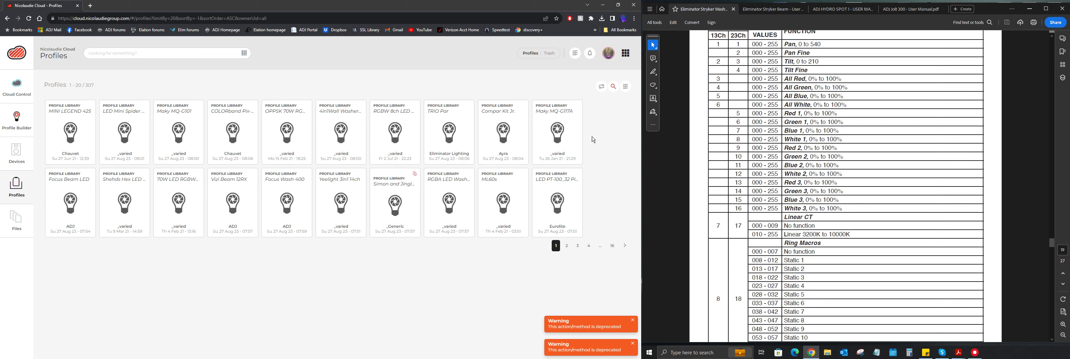
Step: Filter the cloud profile list to show 100 profiles per page, sorted by date of modification in ascending order
left_click(633, 345)
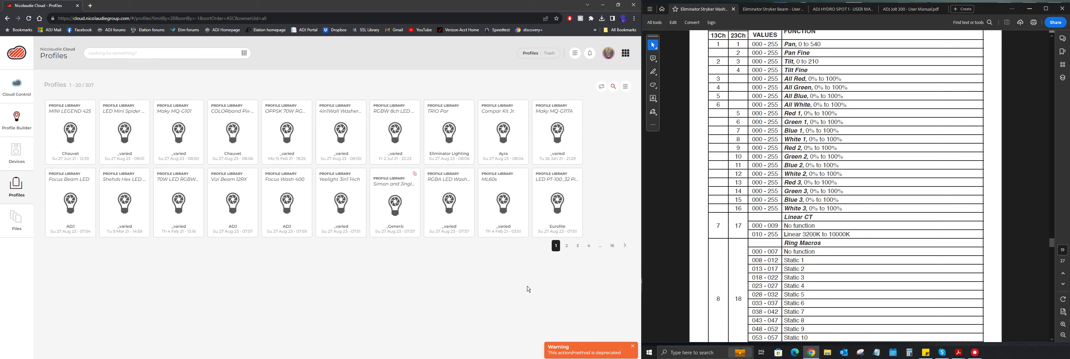
left_click(613, 86)
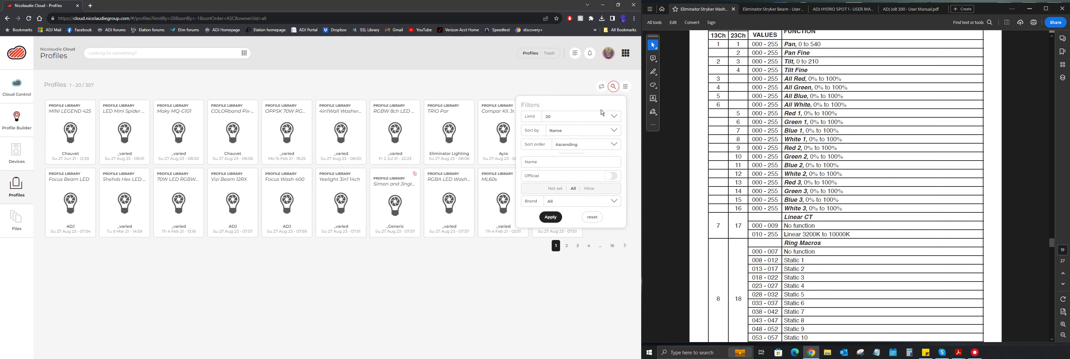
left_click(615, 144)
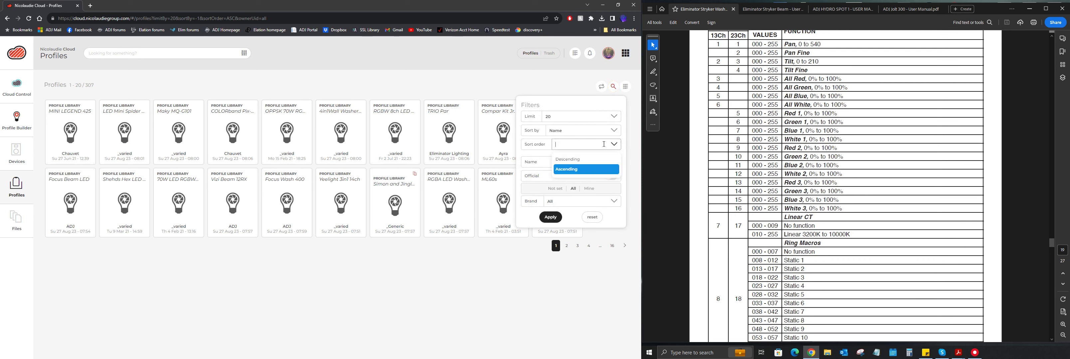
left_click(617, 134)
left_click(568, 165)
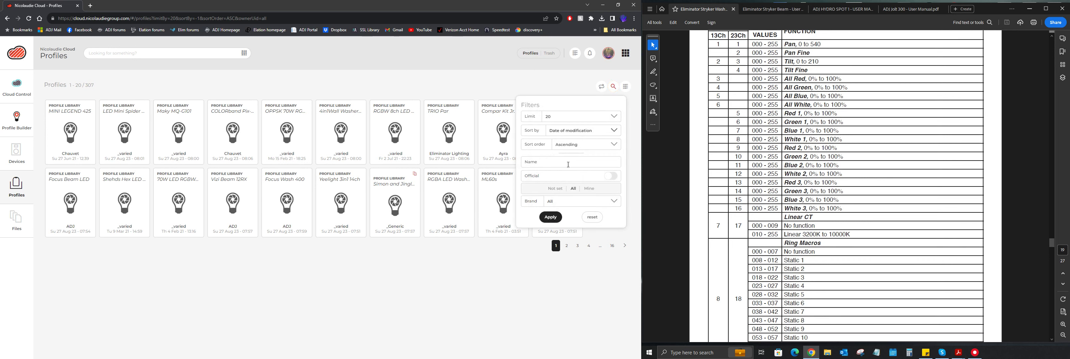
left_click(614, 117)
left_click(551, 176)
left_click(551, 218)
Step: Find the Wash Demo profile on the last page of the list and open it for editing in Profile Builder
scroll(477, 245, "down", 3)
scroll(479, 249, "down", 10)
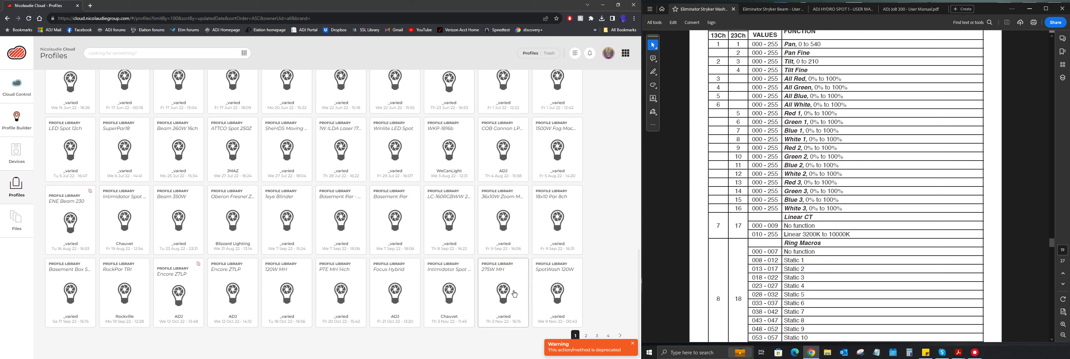
left_click(608, 336)
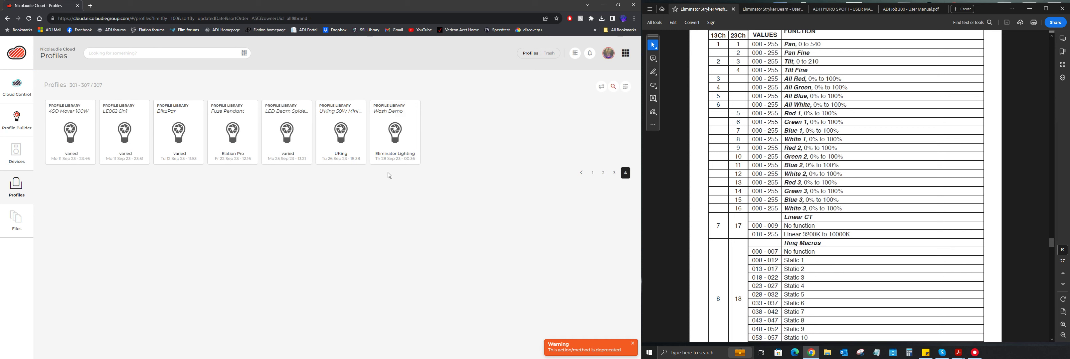
left_click(394, 131)
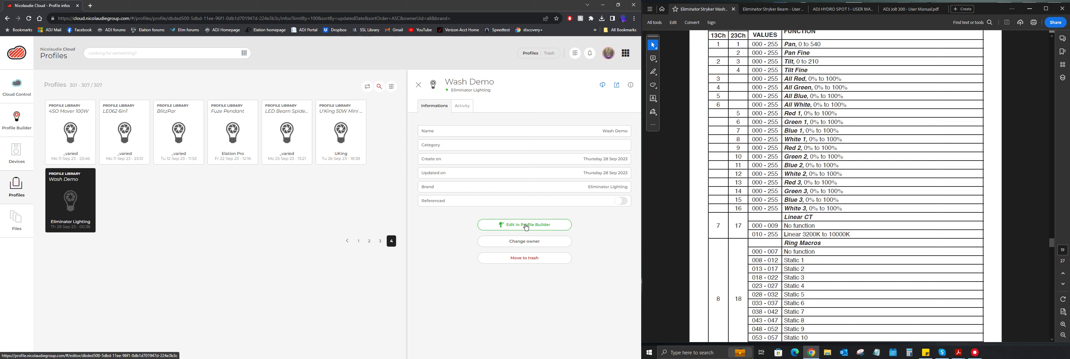
left_click(534, 230)
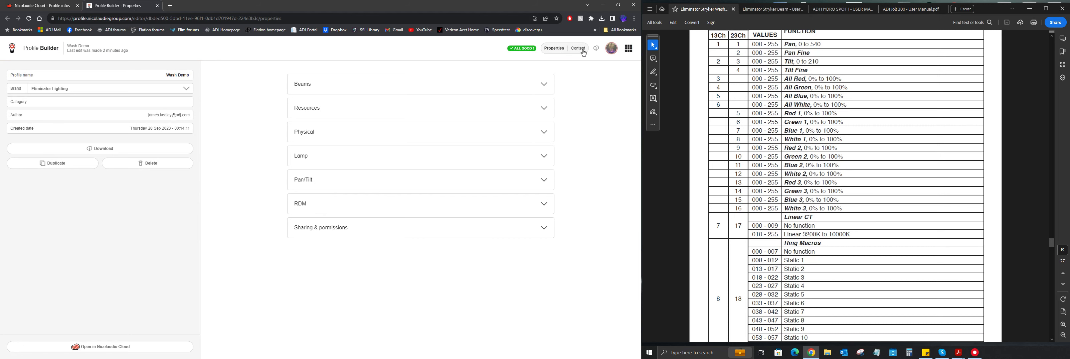
Step: Lower the end value of the Strobe preset in the template's Shutter & Strobe channel
left_click(583, 52)
left_click(19, 74)
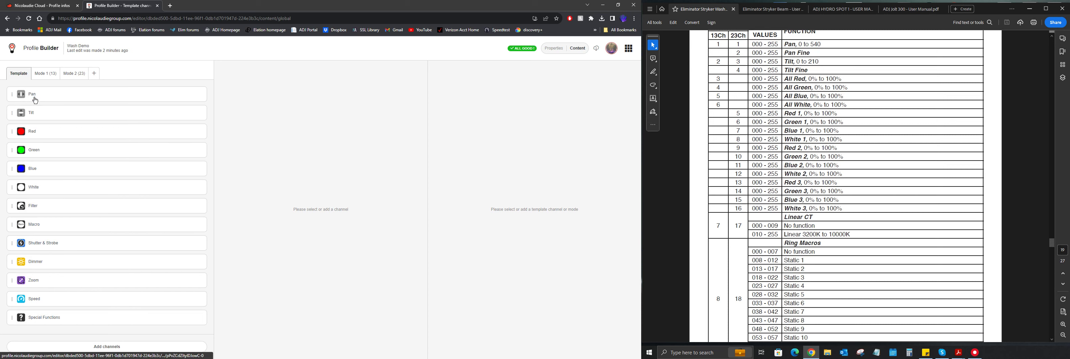
left_click(75, 73)
left_click(55, 76)
left_click(71, 247)
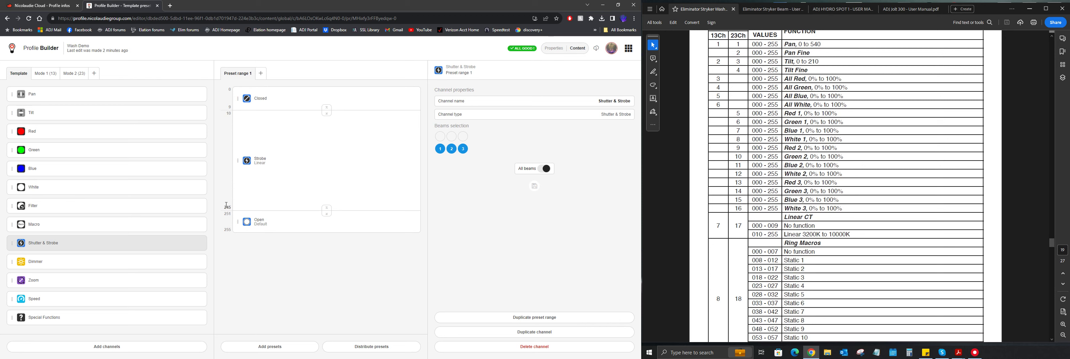
key("Return")
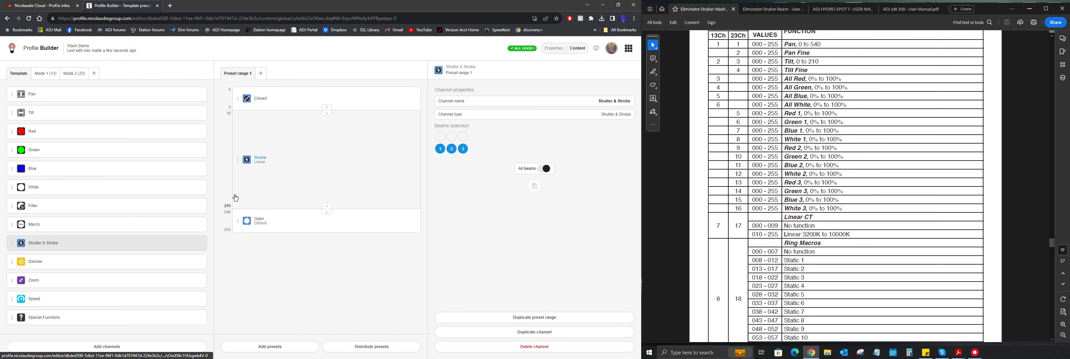
Step: Check the Strobe preset's range in the Shutter & Strobe channels of Mode 1 and Mode 2
left_click(53, 72)
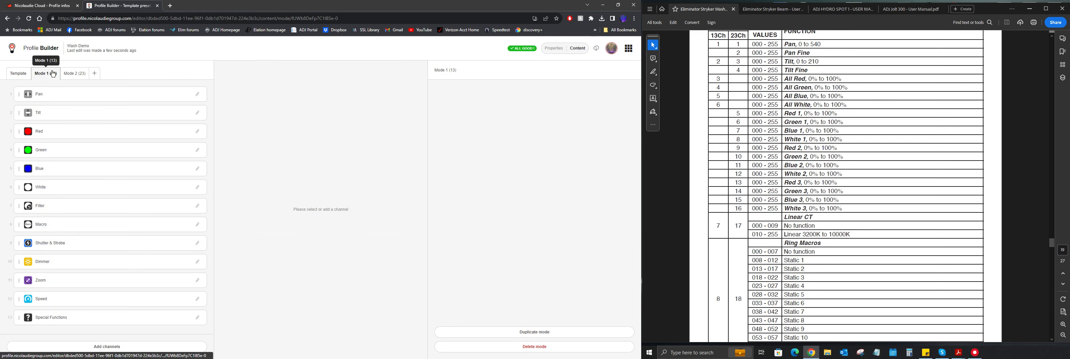
left_click(85, 241)
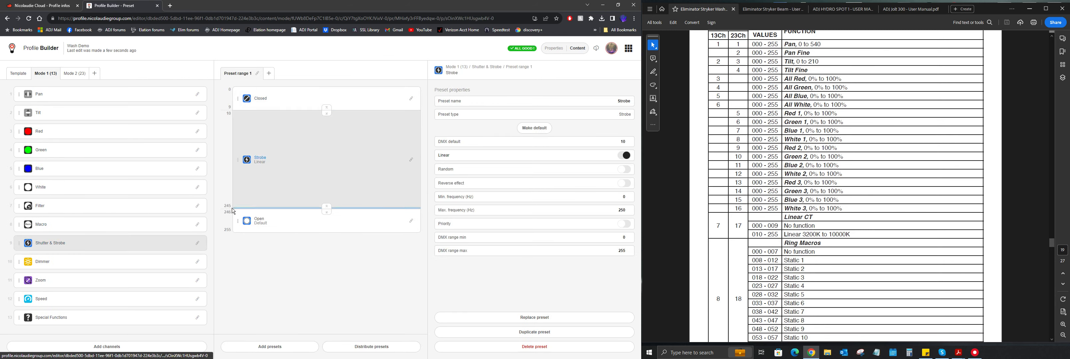
left_click(75, 73)
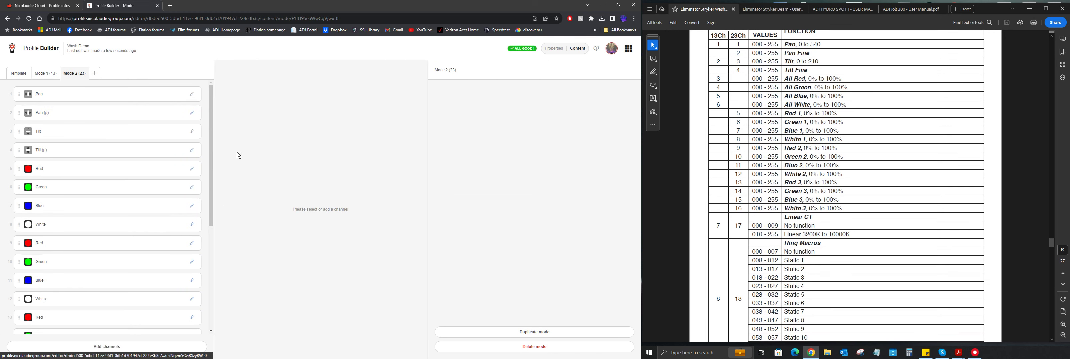
scroll(95, 243, "down", 4)
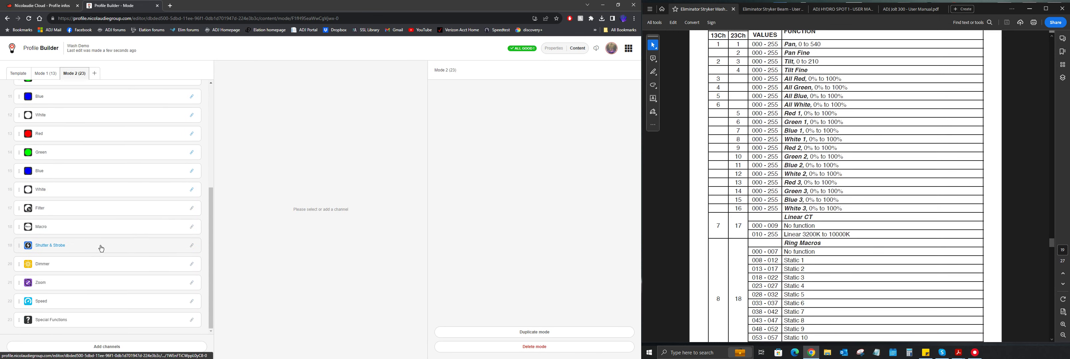
left_click(102, 249)
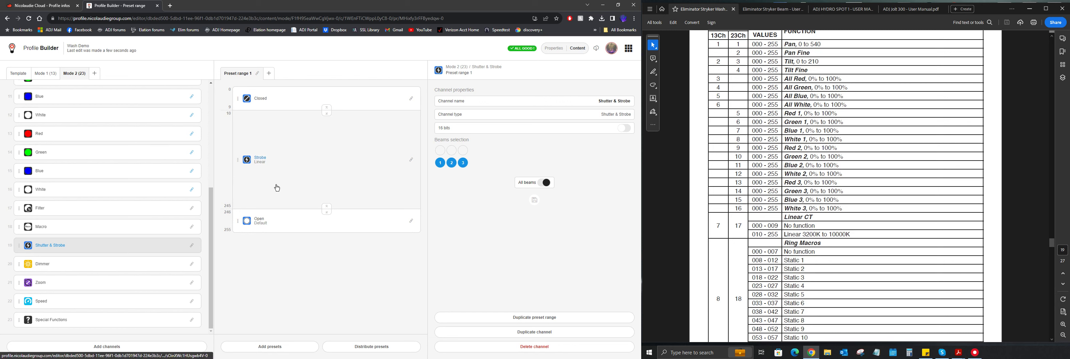
Step: Set the end value of the Strobe preset in the template's Shutter & Strobe channel to 250
left_click(24, 74)
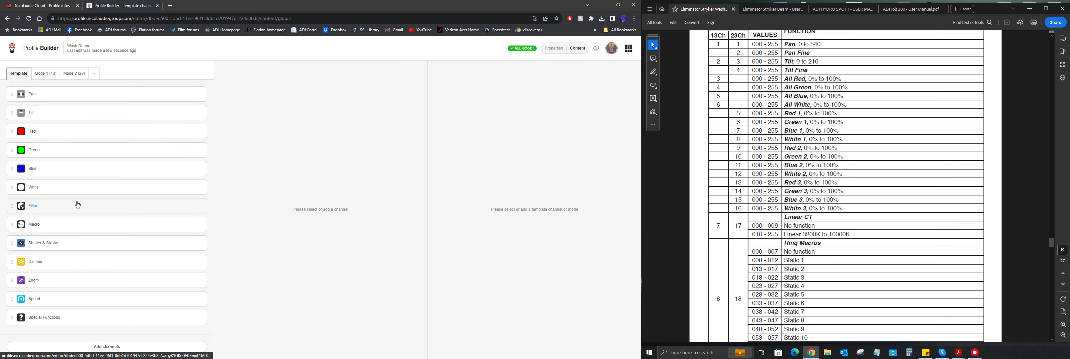
left_click(88, 244)
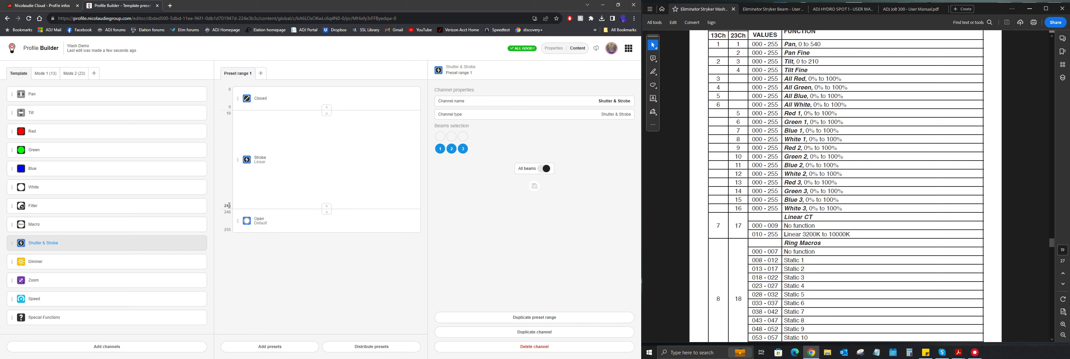
type("250")
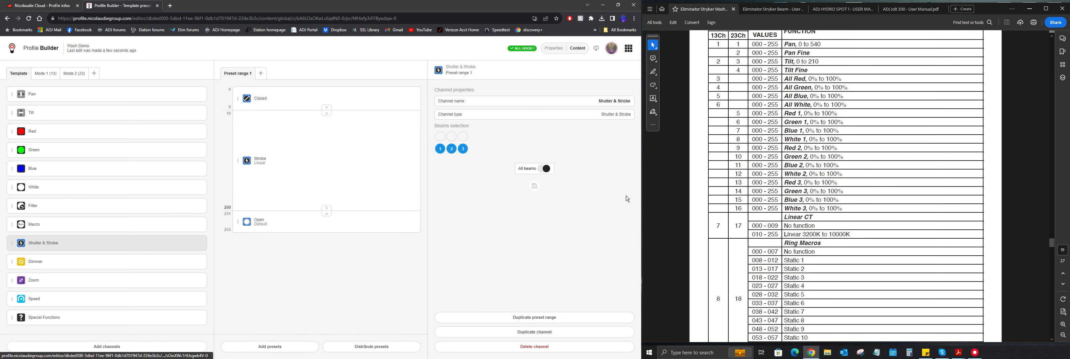
Step: Compare the Shutter values in the manual's DMX table with the Shutter & Strobe presets in Mode 1
scroll(741, 191, "down", 6)
scroll(743, 192, "down", 5)
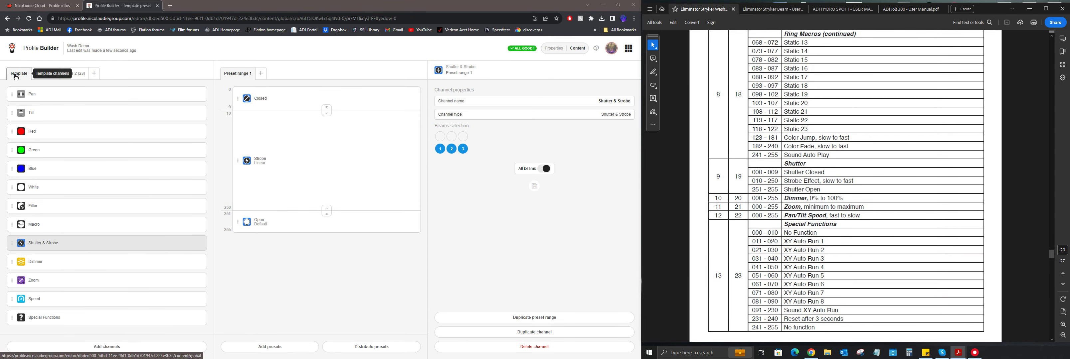
left_click(46, 73)
left_click(90, 243)
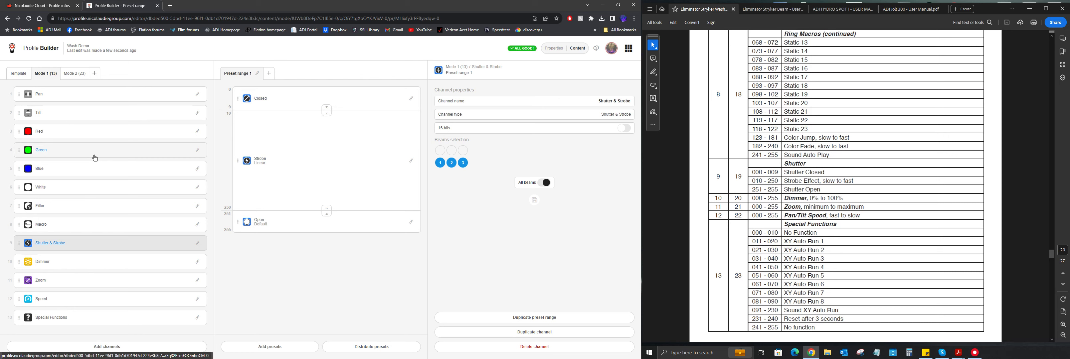
left_click(146, 67)
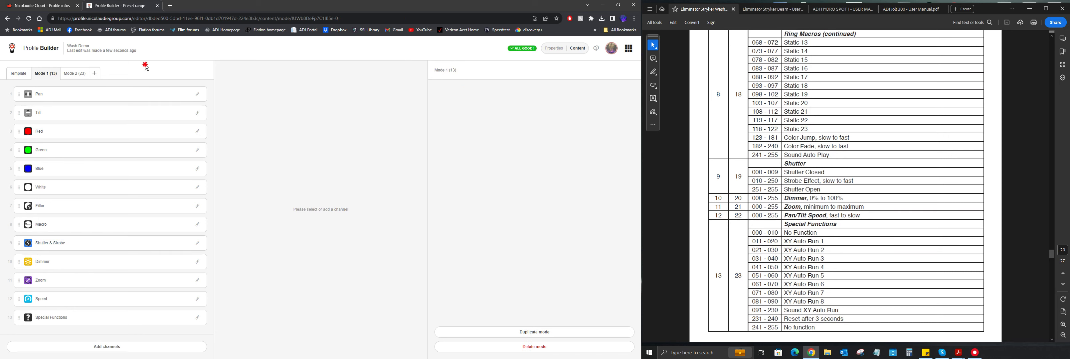